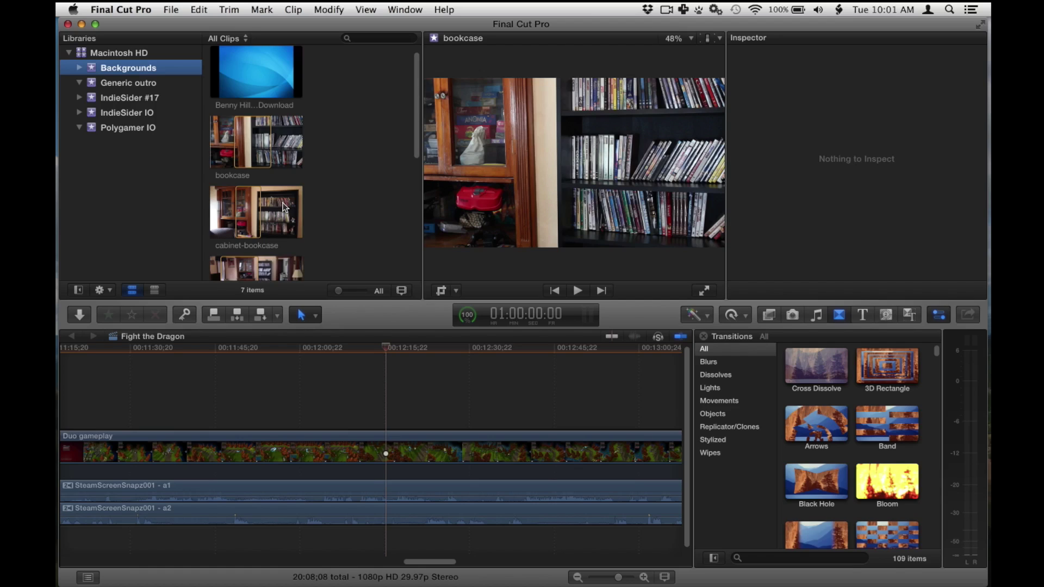
# - Close QuickTime Player's screen recording window
pyautogui.moveTo(57, 227)
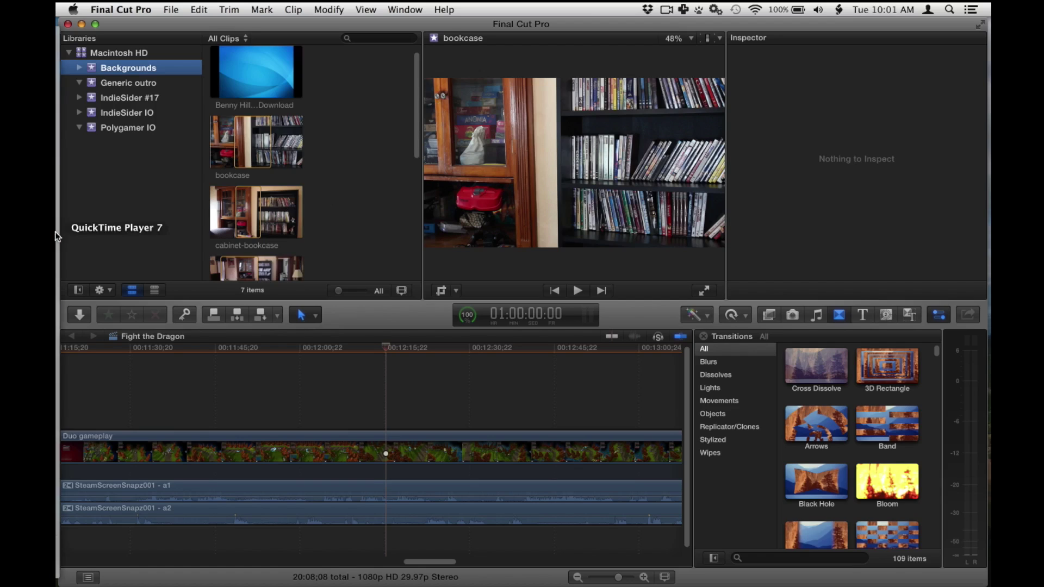
pyautogui.click(69, 488)
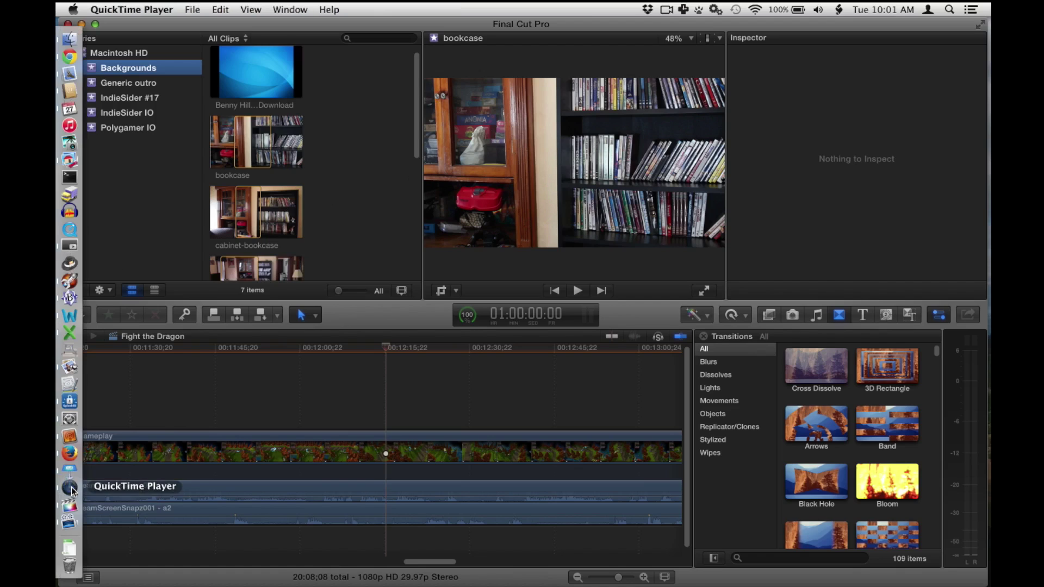
pyautogui.click(193, 10)
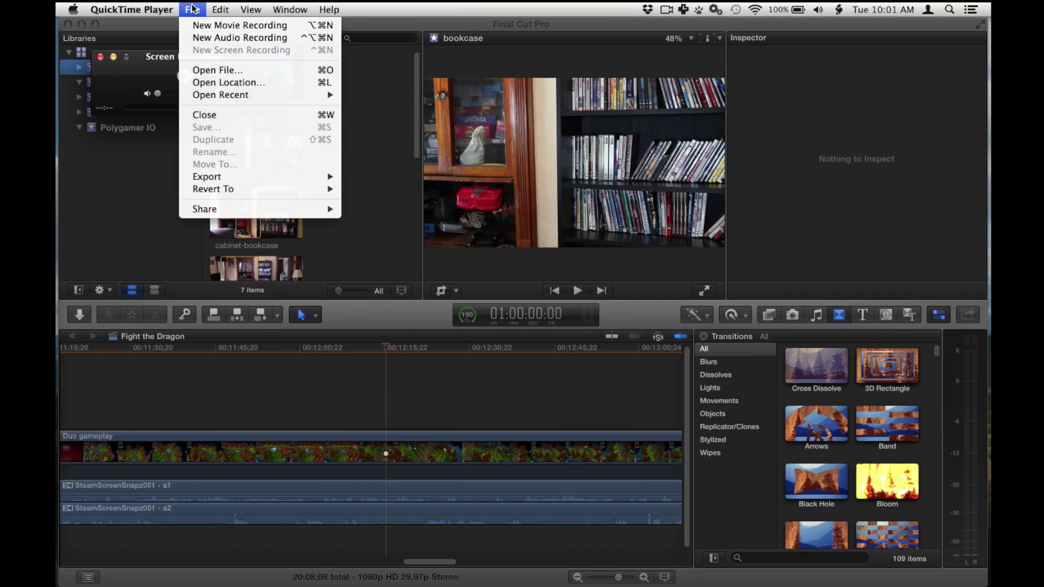
pyautogui.click(197, 50)
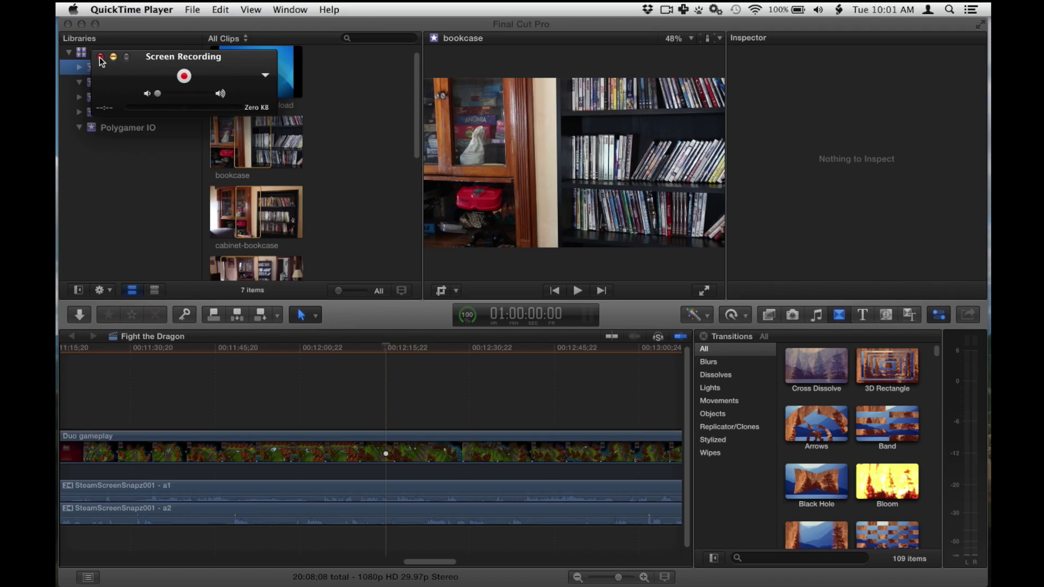
pyautogui.click(100, 57)
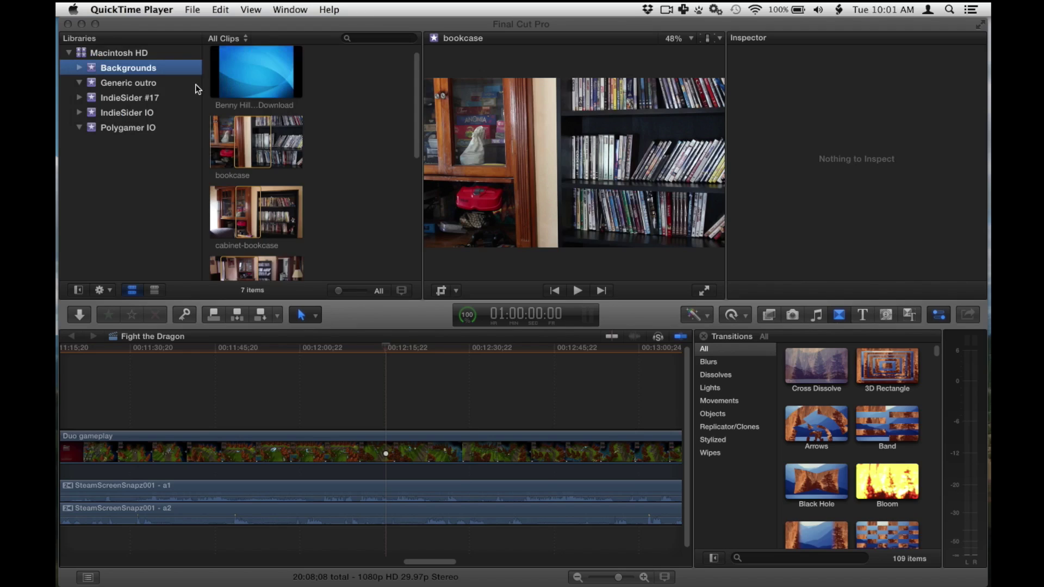
# - Set ScreenFlow's new recording to record audio from the Logitech USB Headset
pyautogui.click(238, 294)
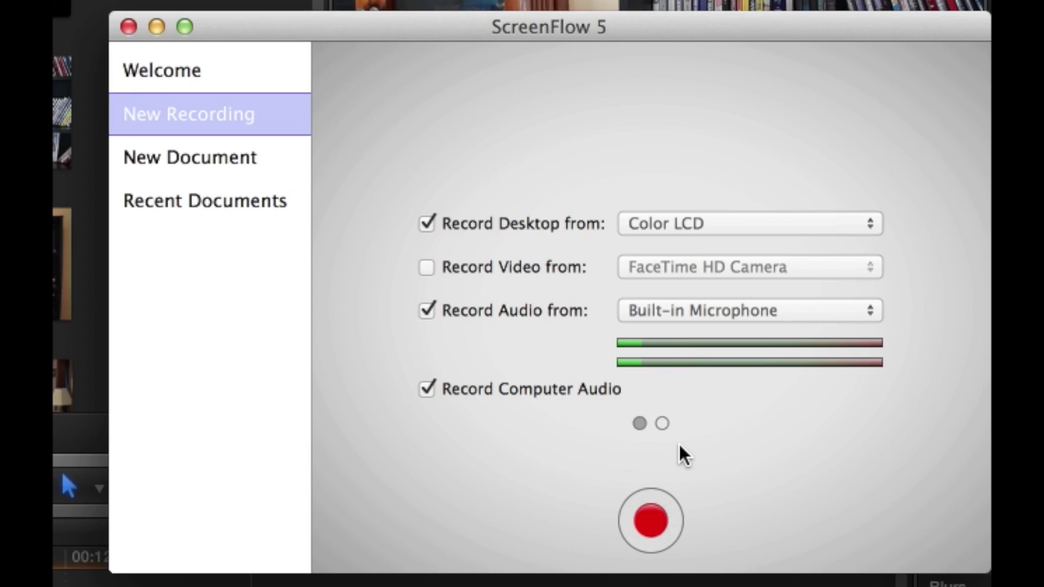
pyautogui.click(679, 315)
pyautogui.click(690, 332)
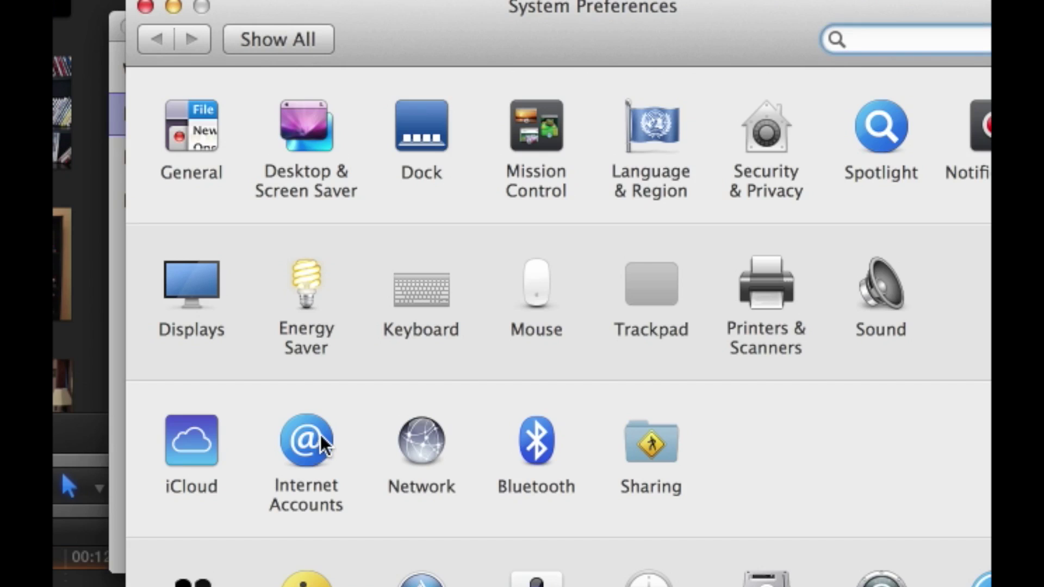
# - Make Logitech USB Headset both the Sound output and input device, then close System Preferences
pyautogui.click(879, 287)
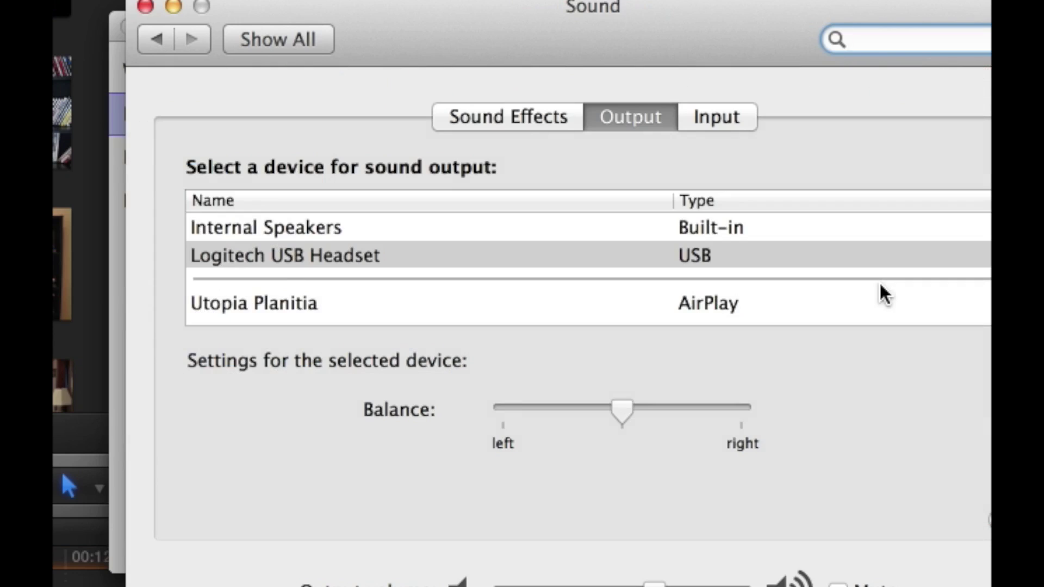
pyautogui.click(406, 263)
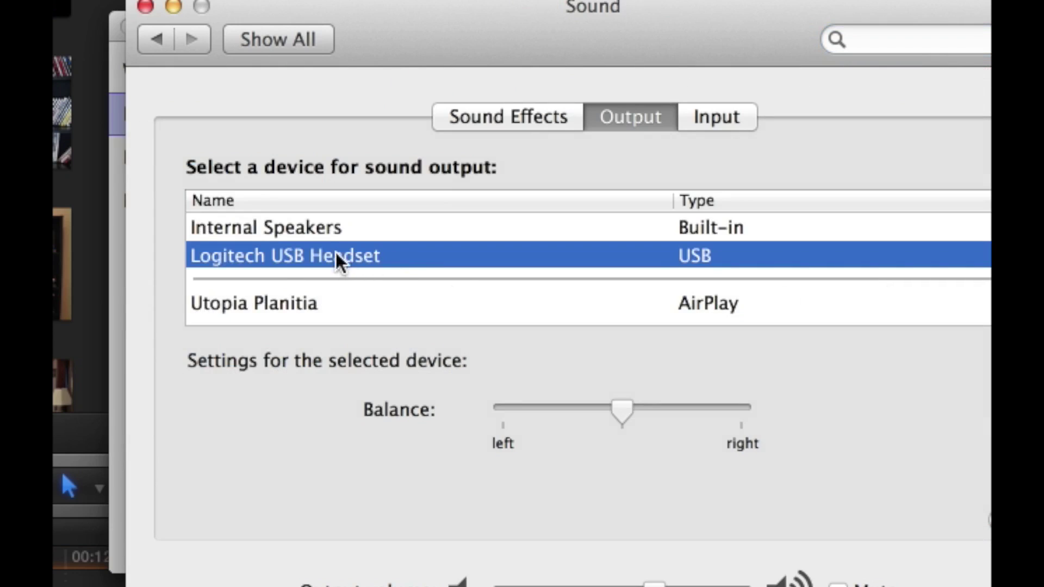
pyautogui.click(727, 123)
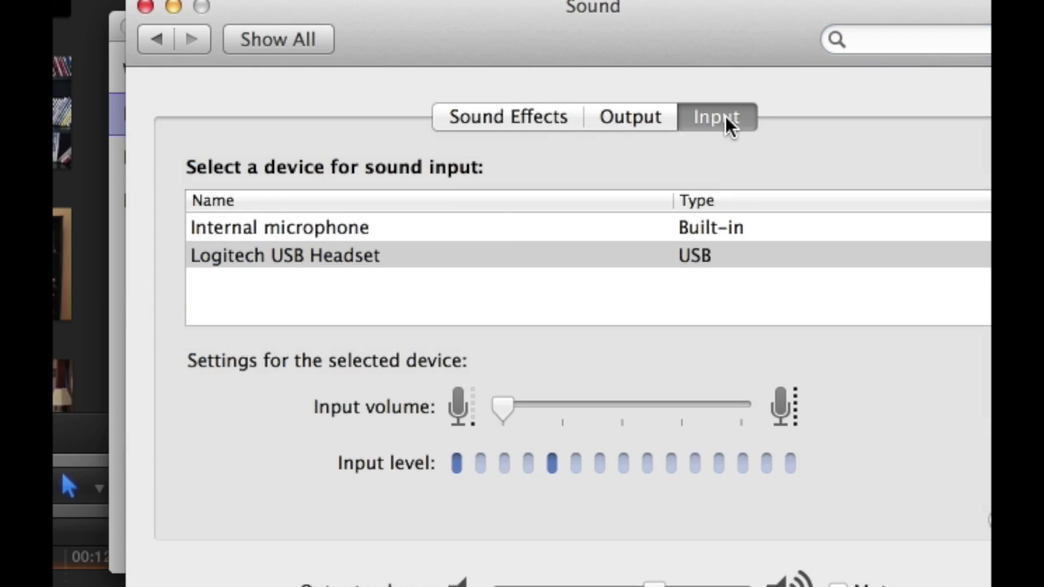
pyautogui.click(370, 263)
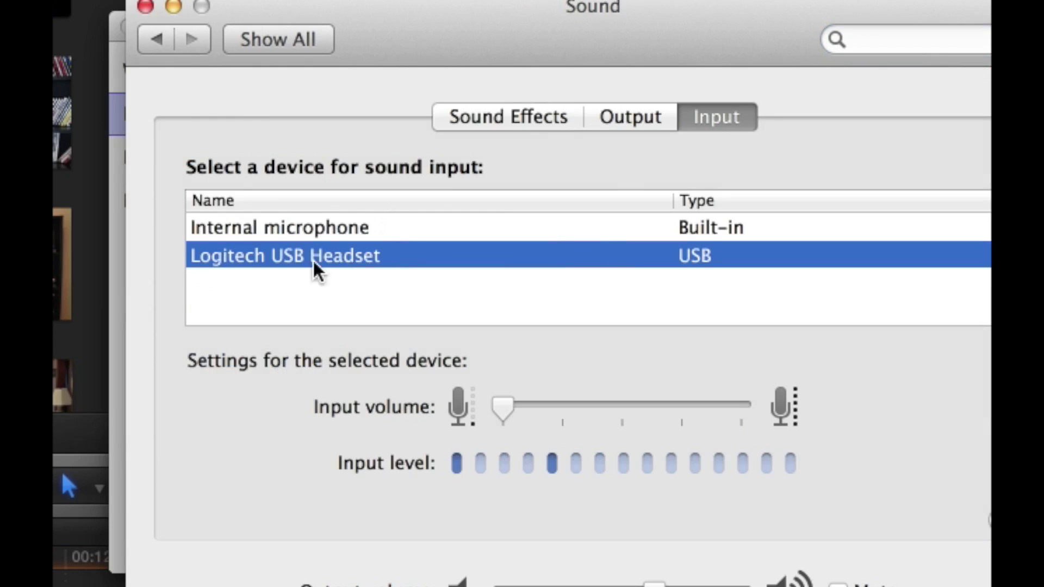
pyautogui.click(145, 6)
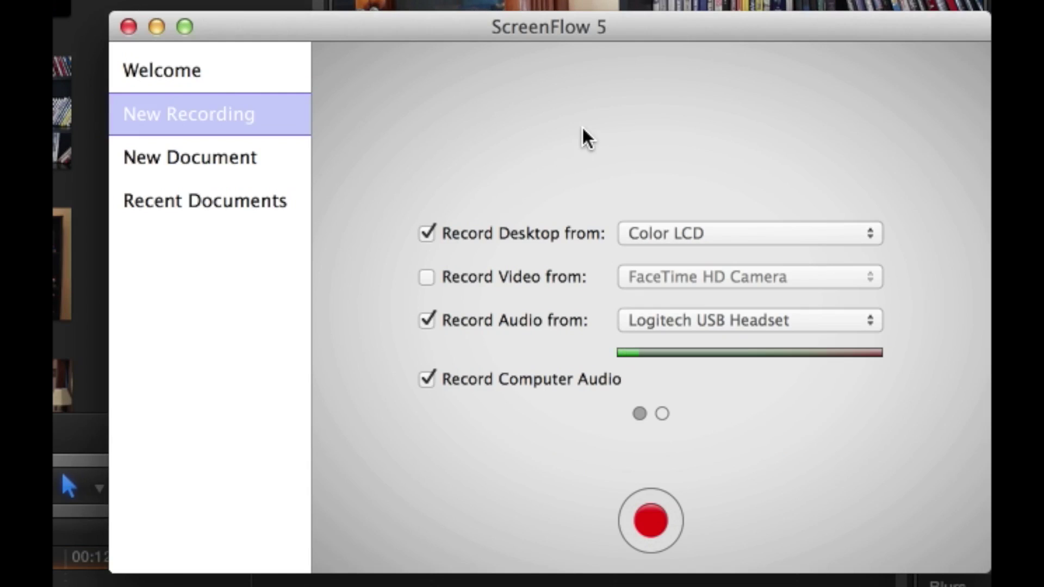
# - Start the ScreenFlow recording of the desktop with Logitech headset audio
pyautogui.click(650, 518)
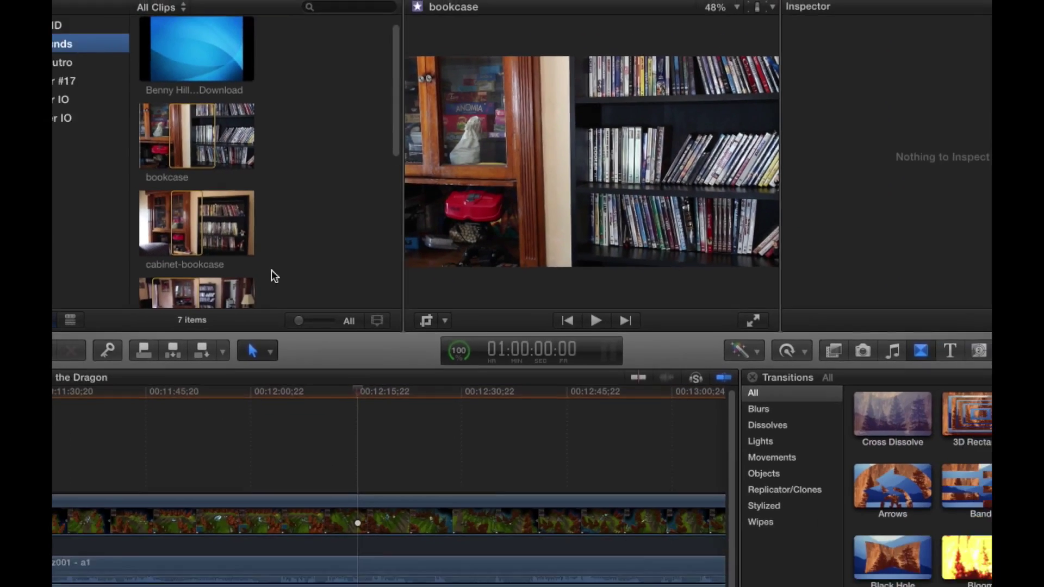
# - Open the Games folder inside Applications in Finder
pyautogui.moveTo(64, 43)
pyautogui.click(65, 41)
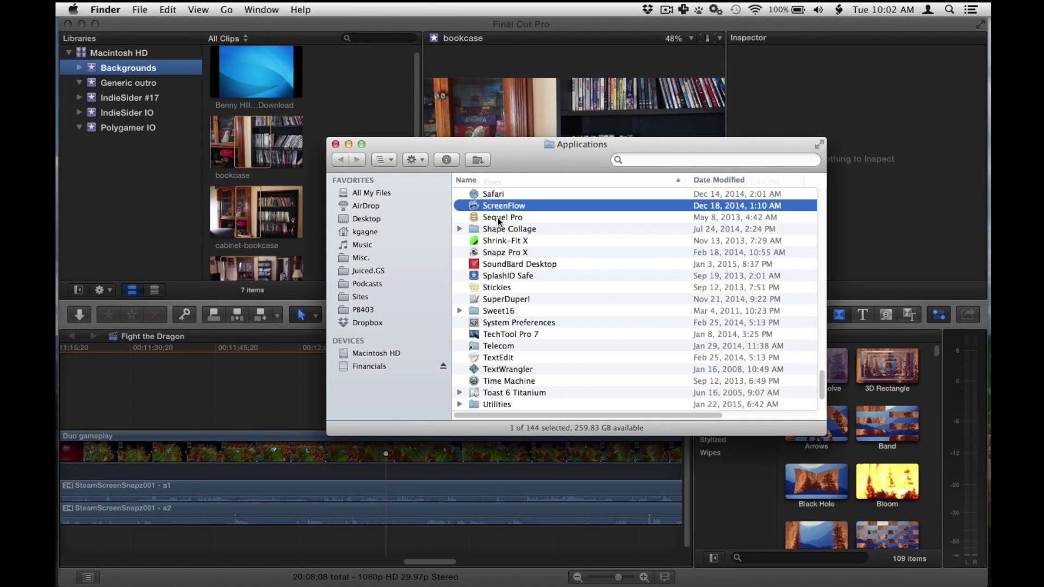
pyautogui.click(579, 278)
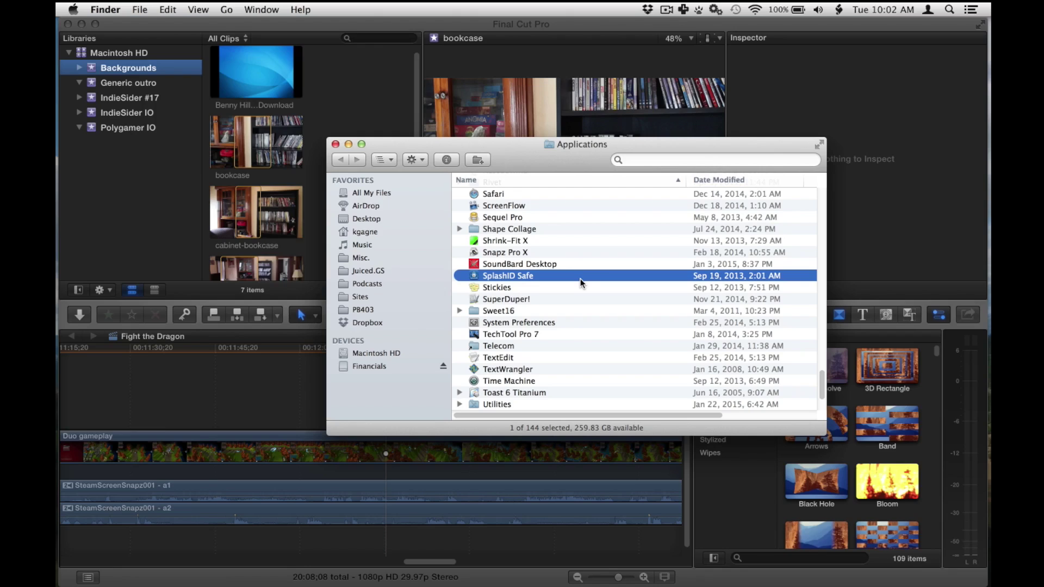
pyautogui.press('s')
pyautogui.press('t')
pyautogui.press('super+shift+a')
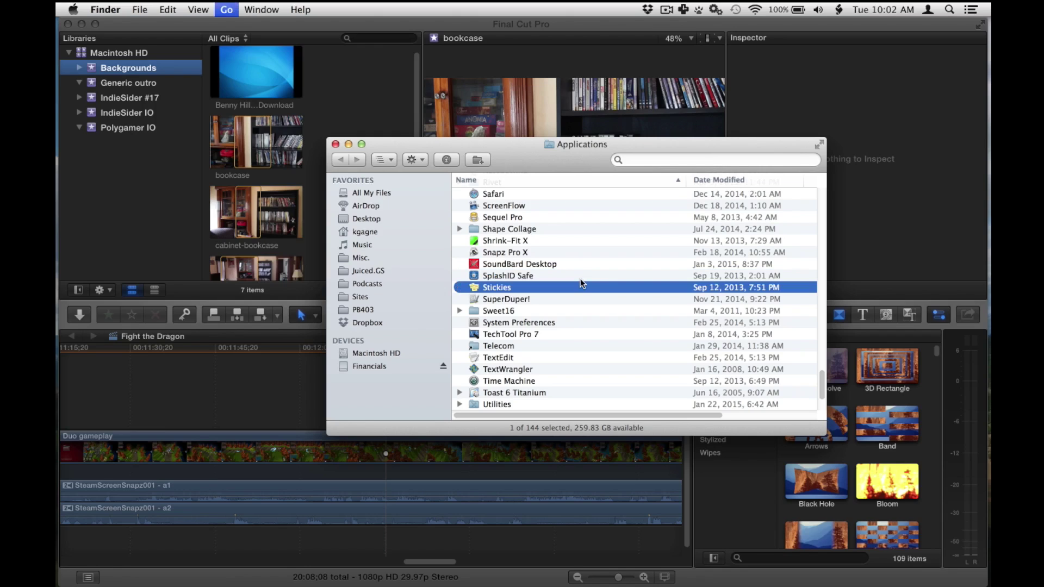
pyautogui.write('games')
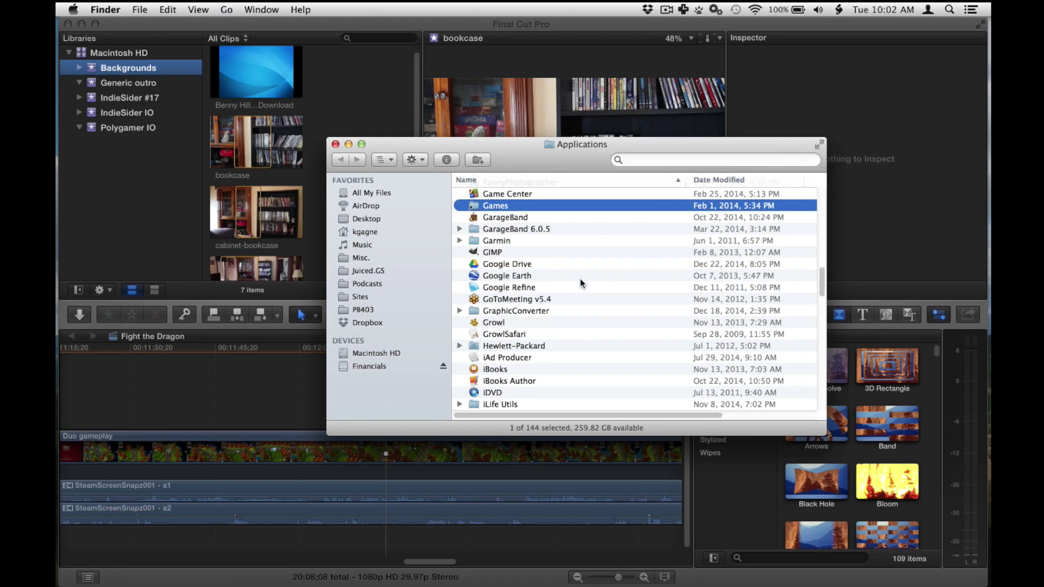
pyautogui.press('super+o')
# - Open the Steam folder and launch the Steam app
pyautogui.write('star')
pyautogui.press('Down')
pyautogui.press('super+o')
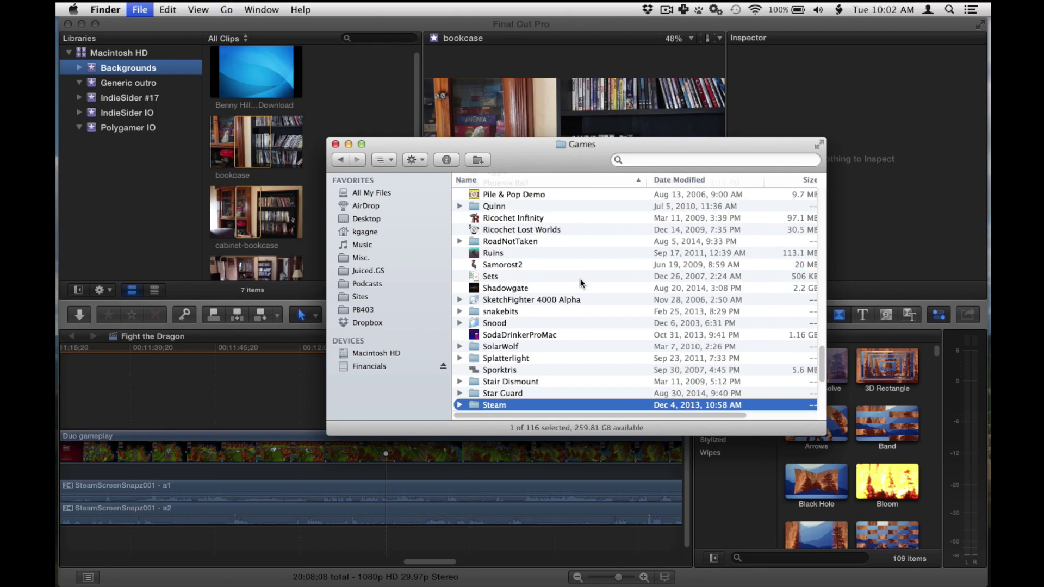
pyautogui.doubleClick(496, 254)
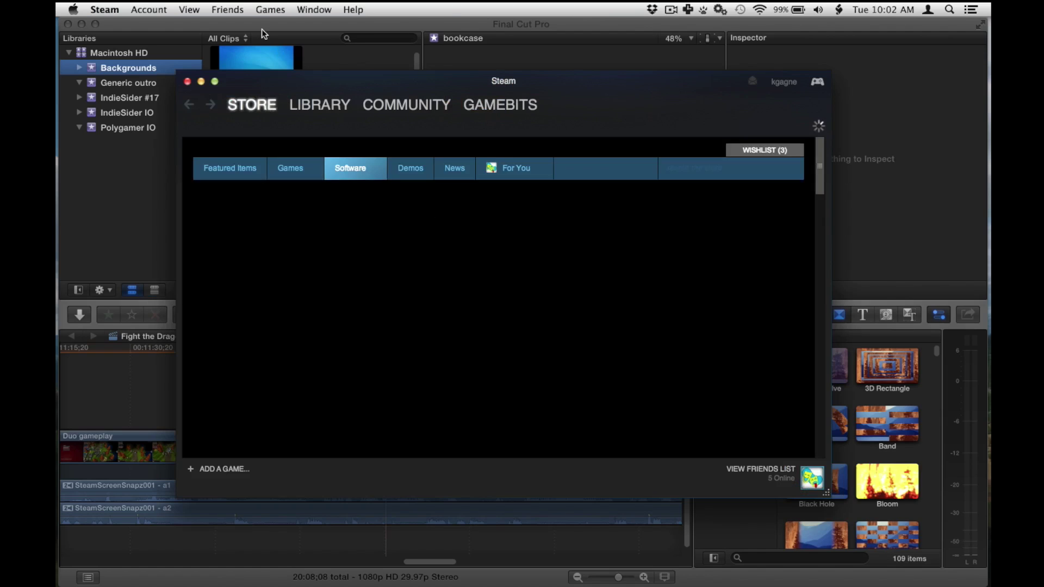
# - Open the Steam games library, dismiss Update News, and launch Shadowgate
pyautogui.click(271, 9)
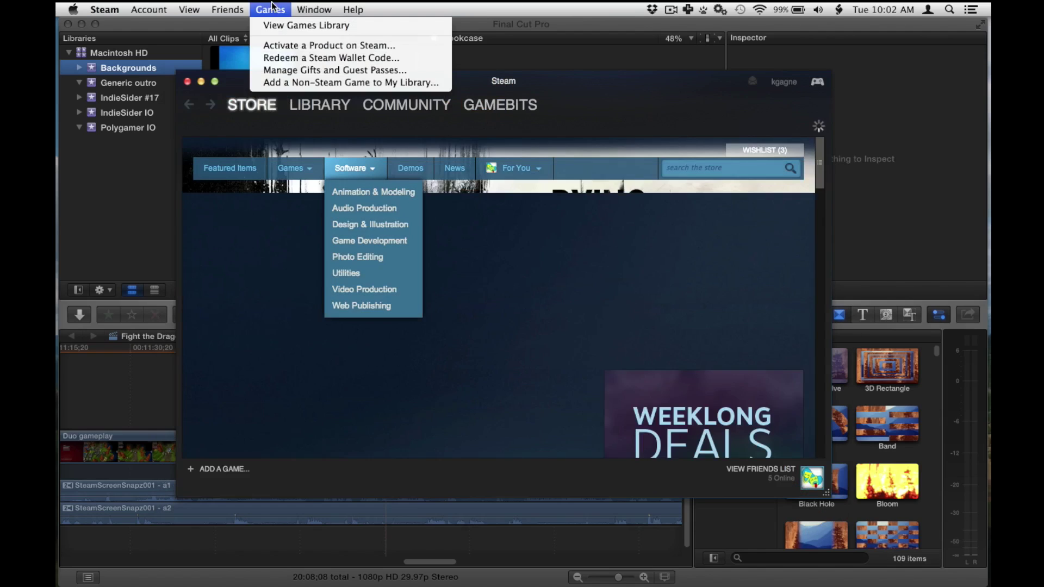
pyautogui.click(279, 23)
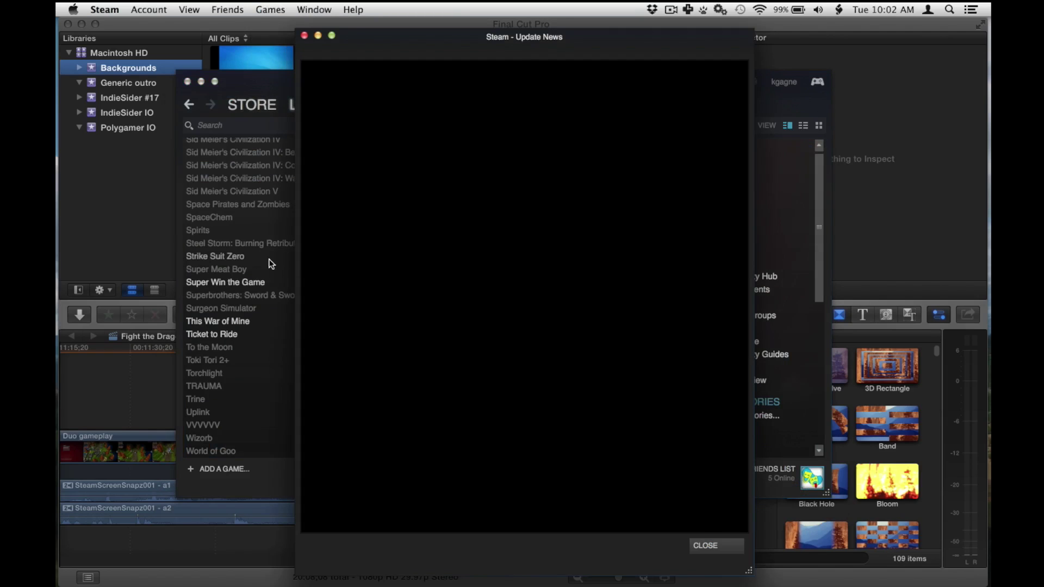
pyautogui.click(304, 36)
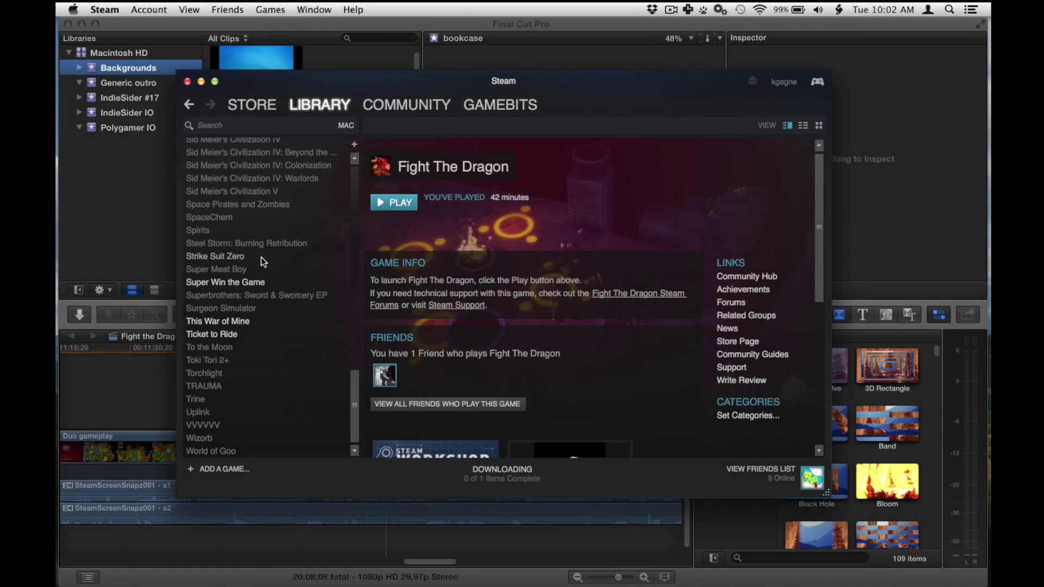
pyautogui.scroll(5, 221, 240)
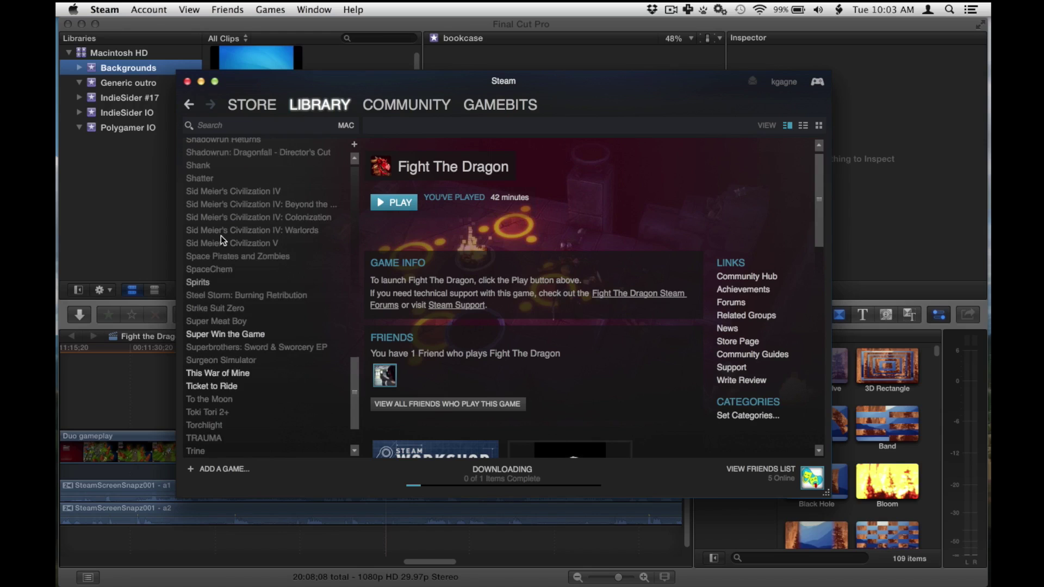
pyautogui.doubleClick(206, 178)
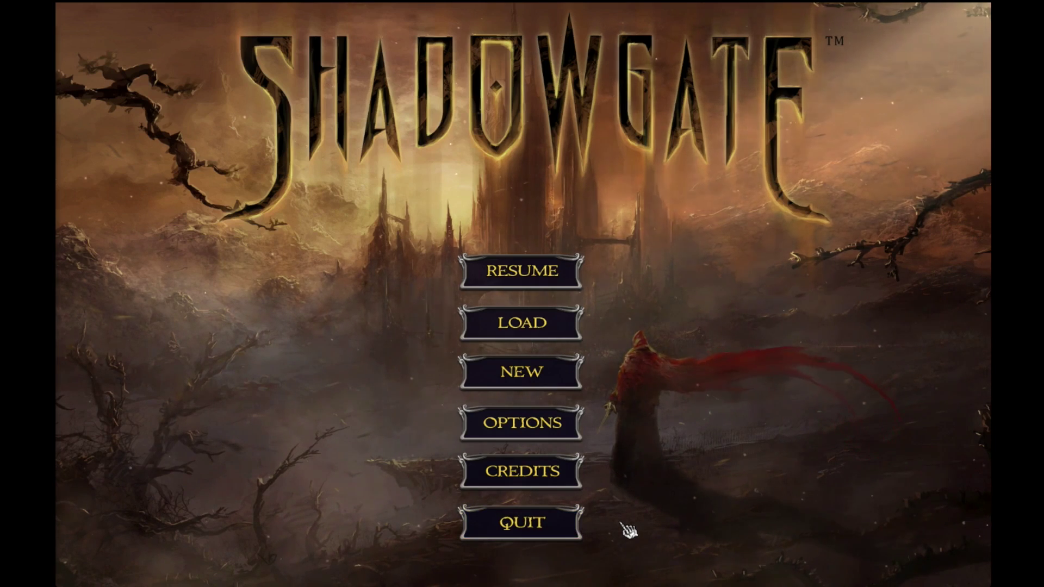
# - Quit Shadowgate and choose Stop Record from ScreenFlow's menu-bar icon
pyautogui.click(571, 530)
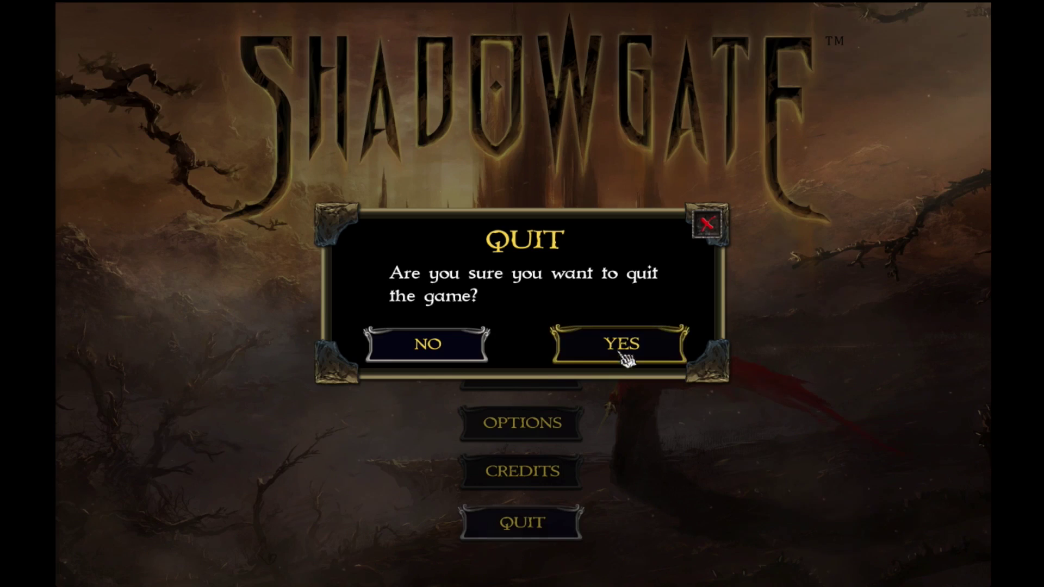
pyautogui.click(619, 355)
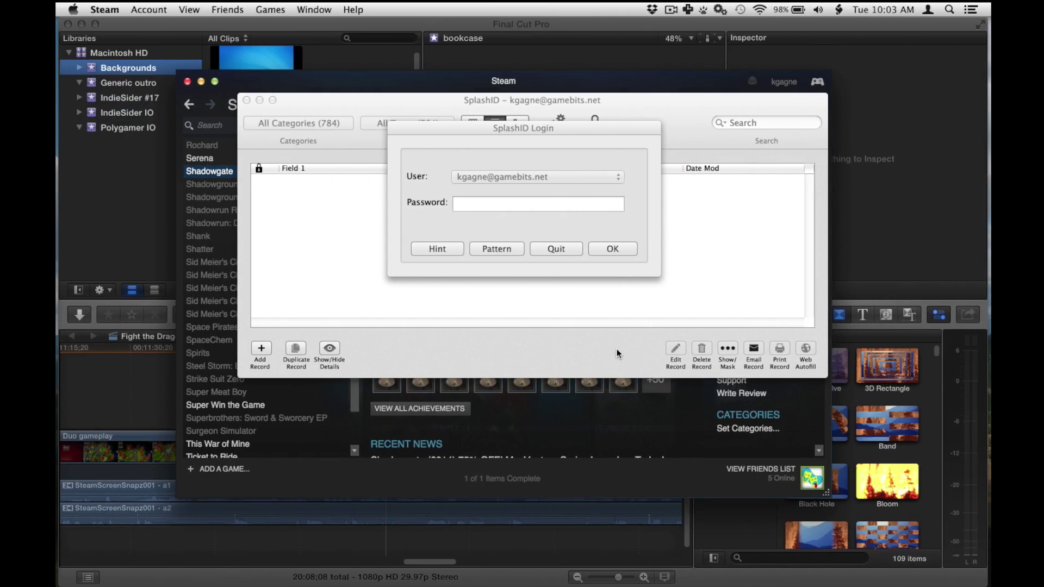
pyautogui.click(670, 10)
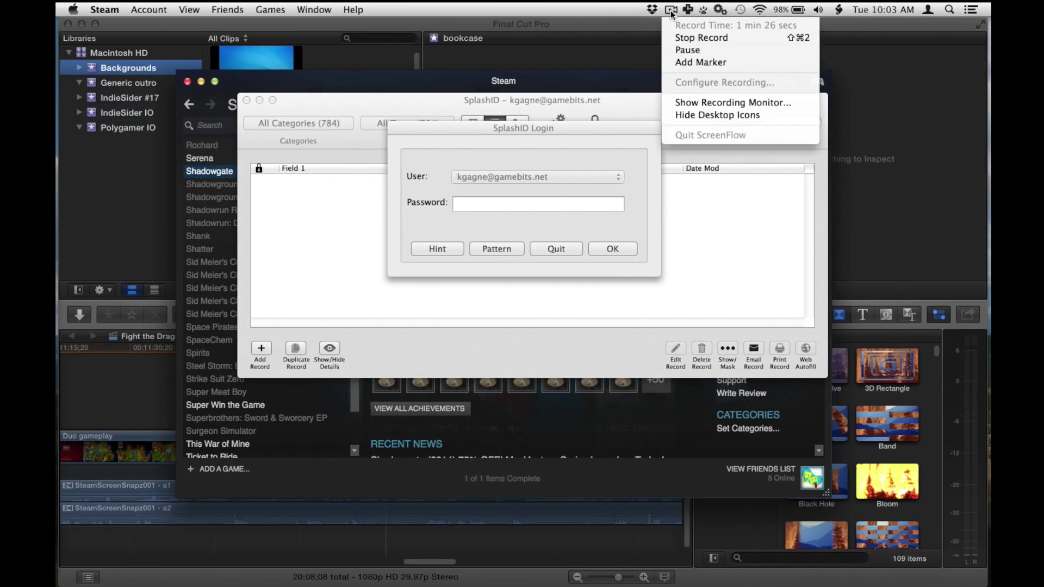
pyautogui.click(680, 39)
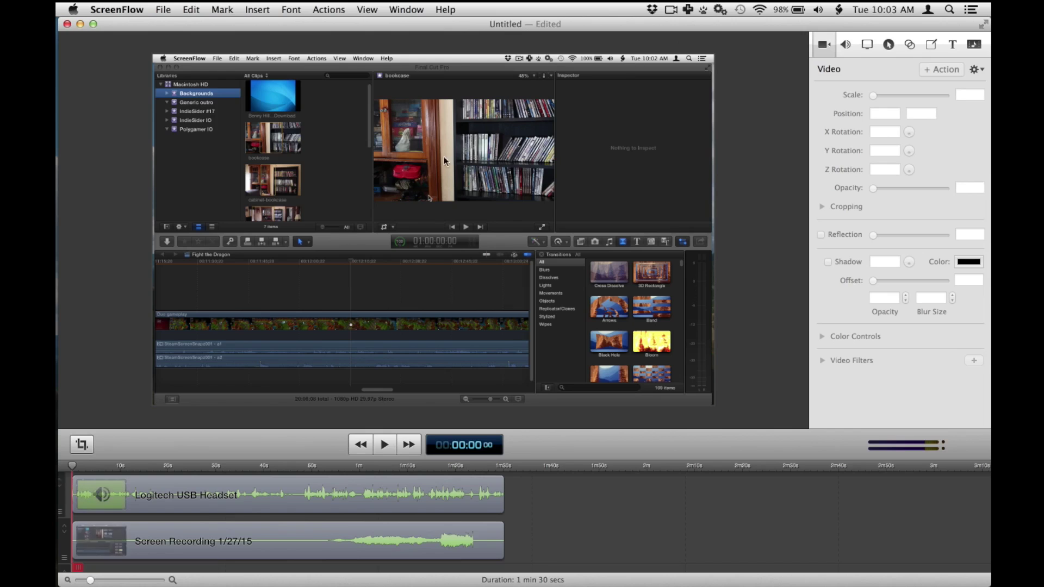
# - Delete the 0–47 s range from both tracks, then preview the footage near 1:14–1:25
pyautogui.moveTo(73, 467); pyautogui.dragTo(300, 463)
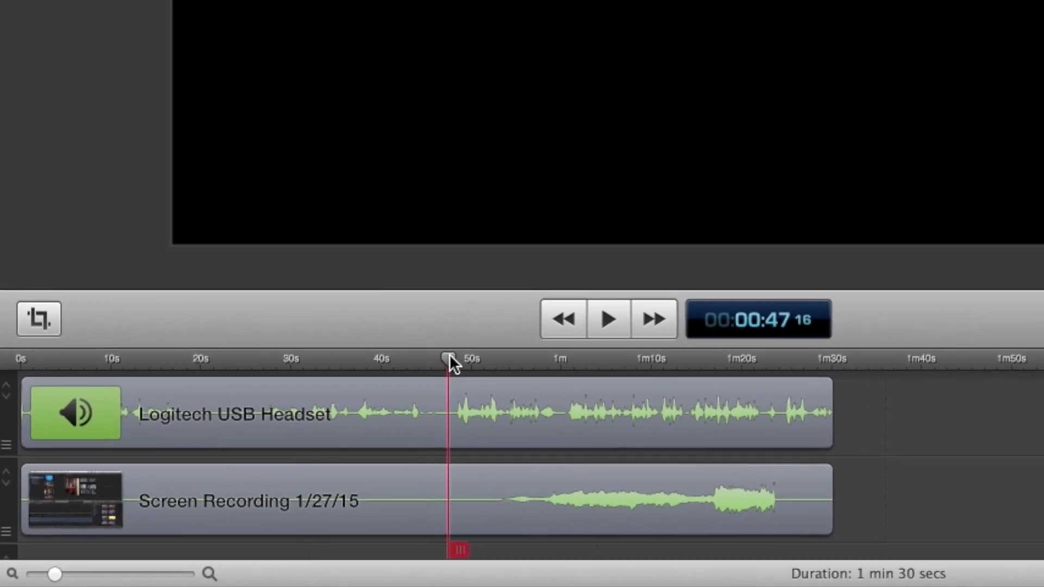
pyautogui.moveTo(449, 354); pyautogui.dragTo(14, 353)
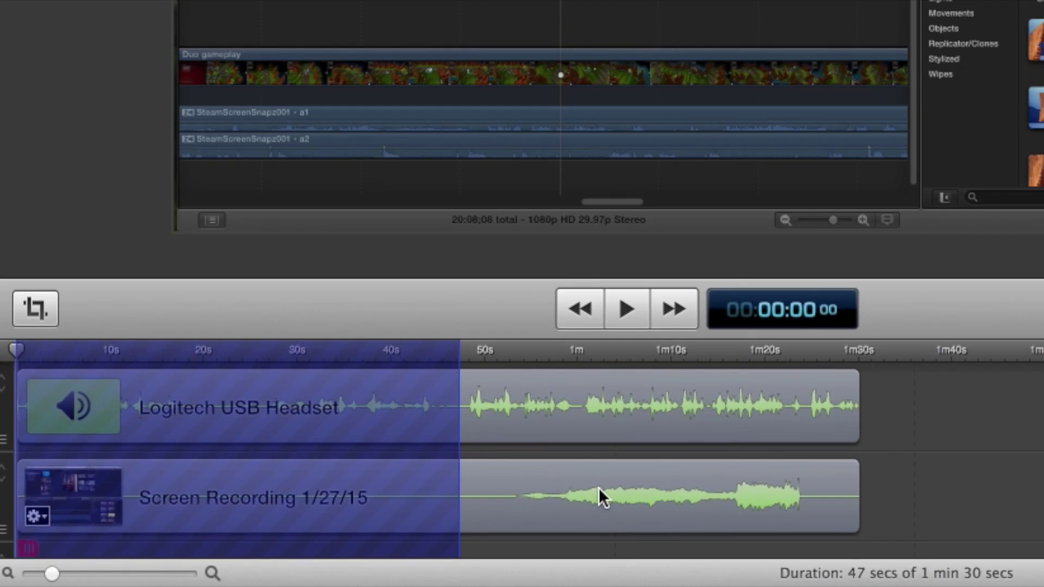
pyautogui.press('Delete')
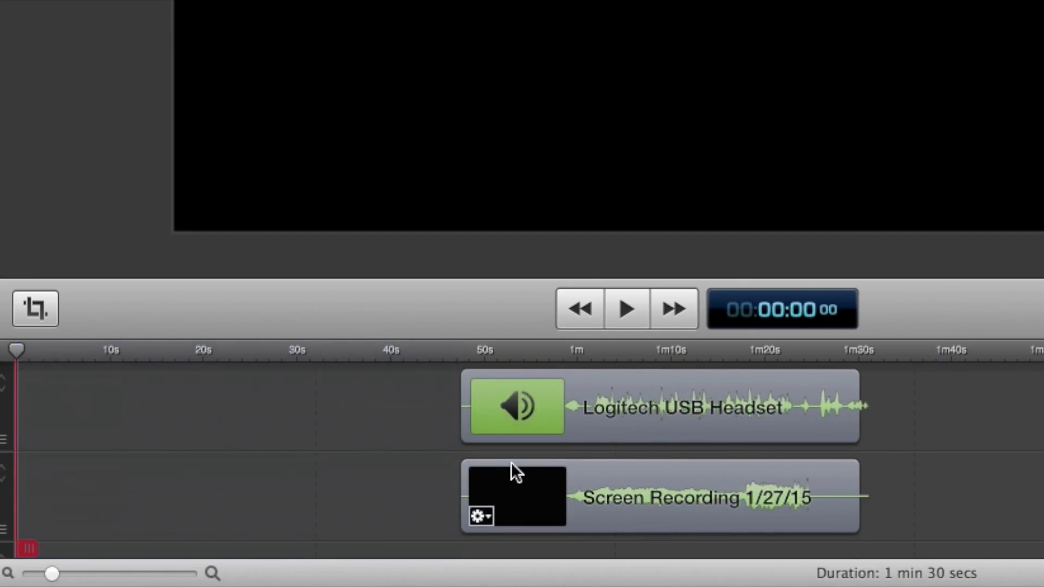
pyautogui.click(708, 356)
pyautogui.moveTo(708, 359); pyautogui.dragTo(930, 347)
# - Delete the last 7 seconds from both clips, realign the screen recording clip, and jump to 1:01
pyautogui.press('Delete')
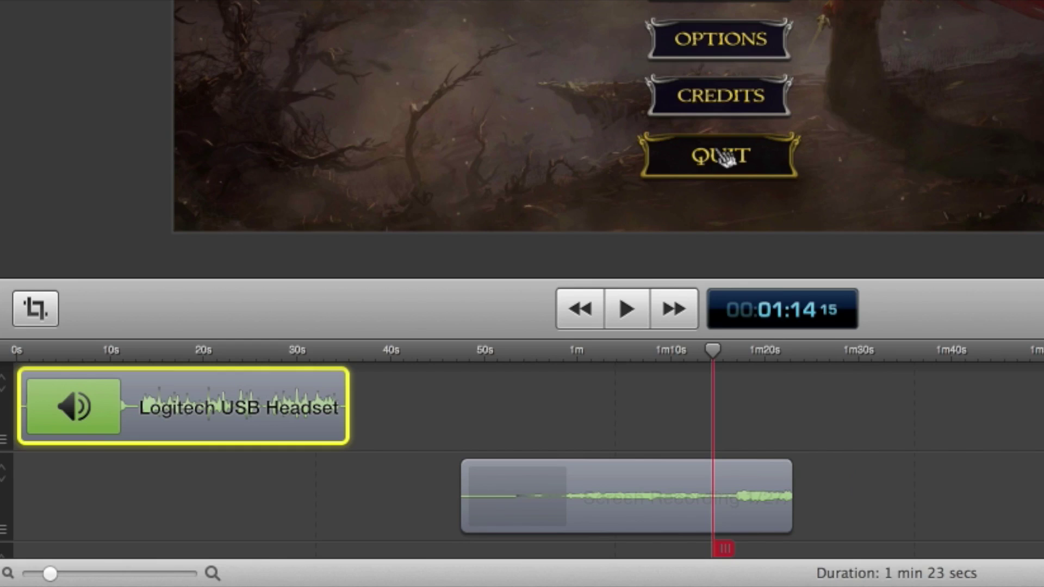
pyautogui.moveTo(639, 463); pyautogui.dragTo(174, 470)
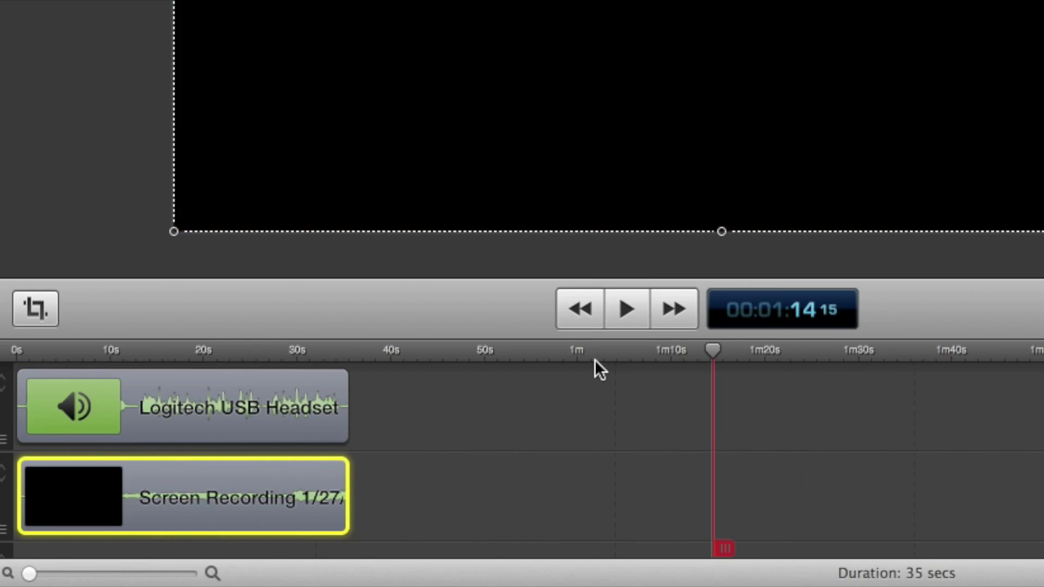
pyautogui.moveTo(42, 355); pyautogui.dragTo(348, 342)
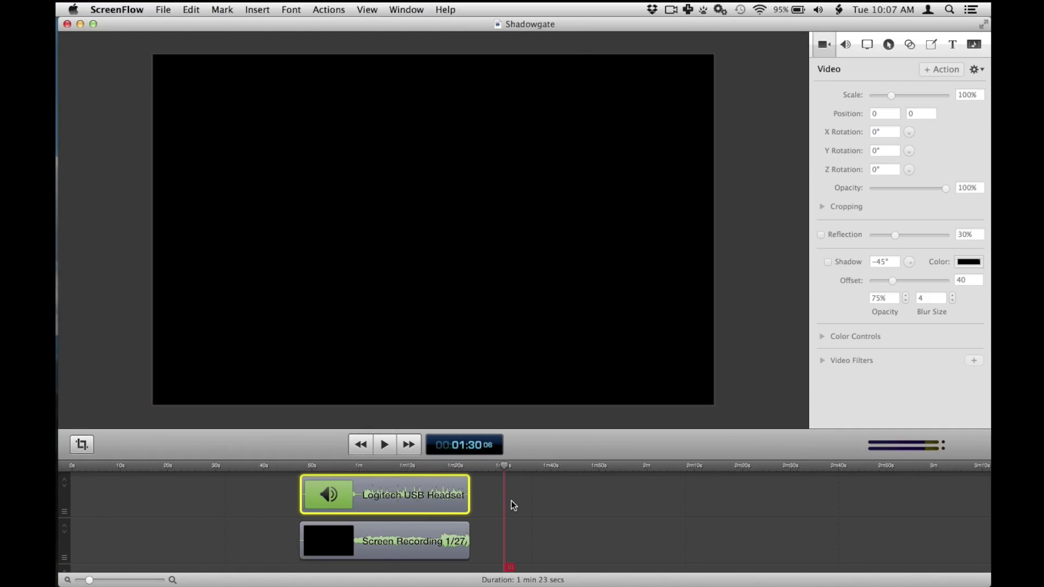
pyautogui.click(364, 466)
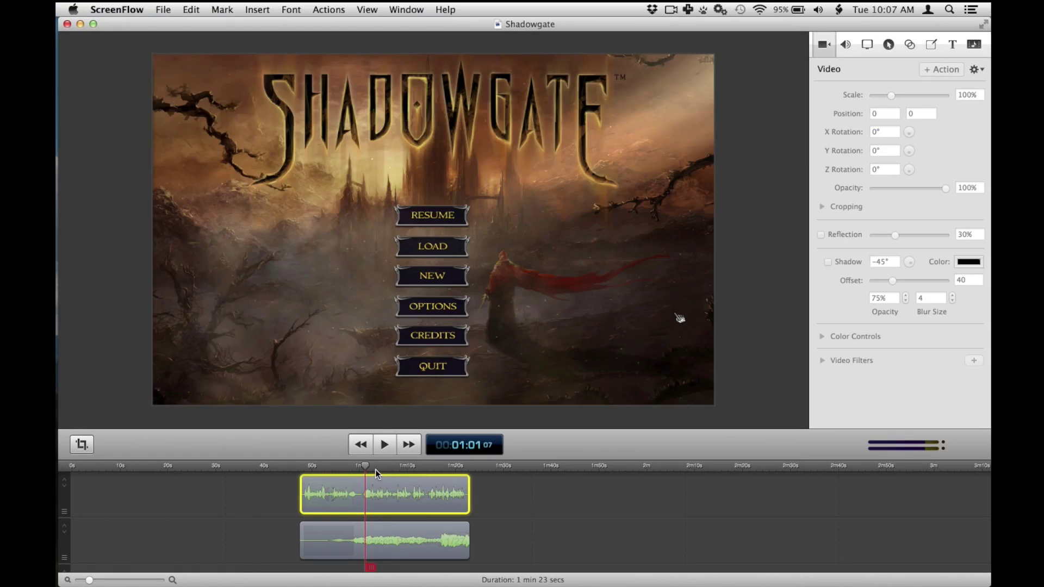
pyautogui.moveTo(368, 470); pyautogui.dragTo(369, 470)
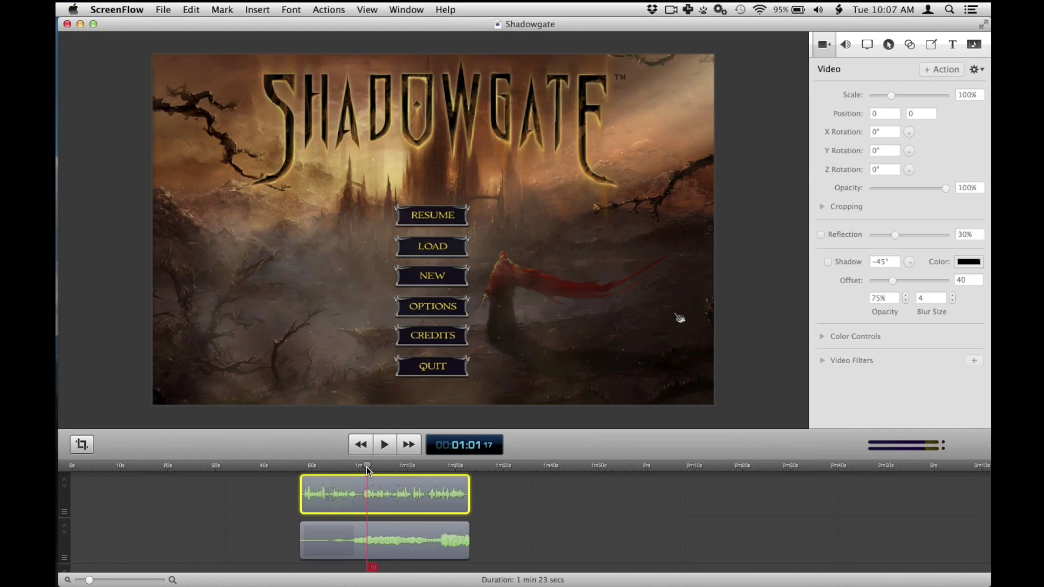
pyautogui.moveTo(384, 494)
pyautogui.press('space')
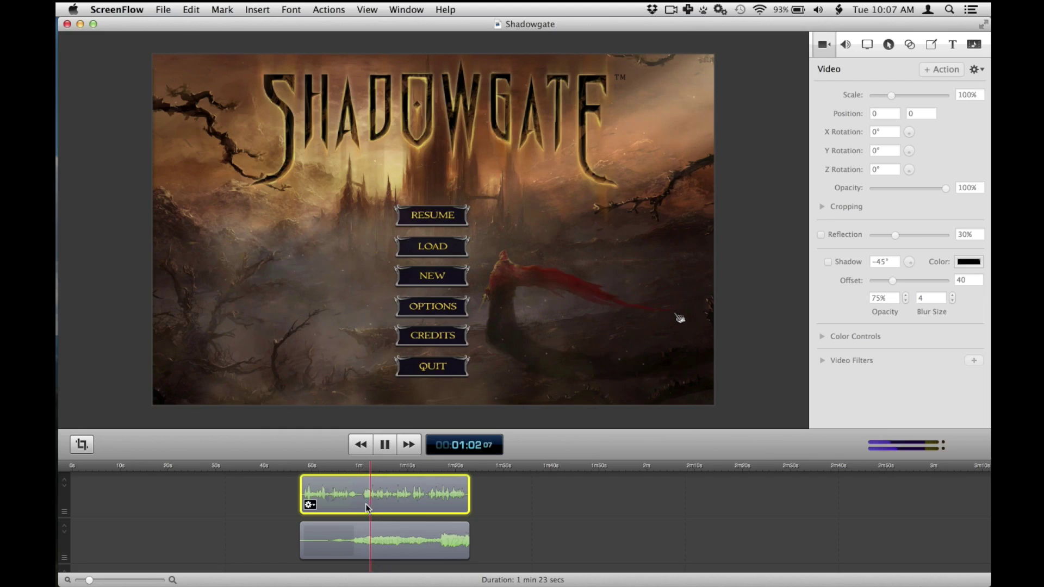
pyautogui.moveTo(363, 539)
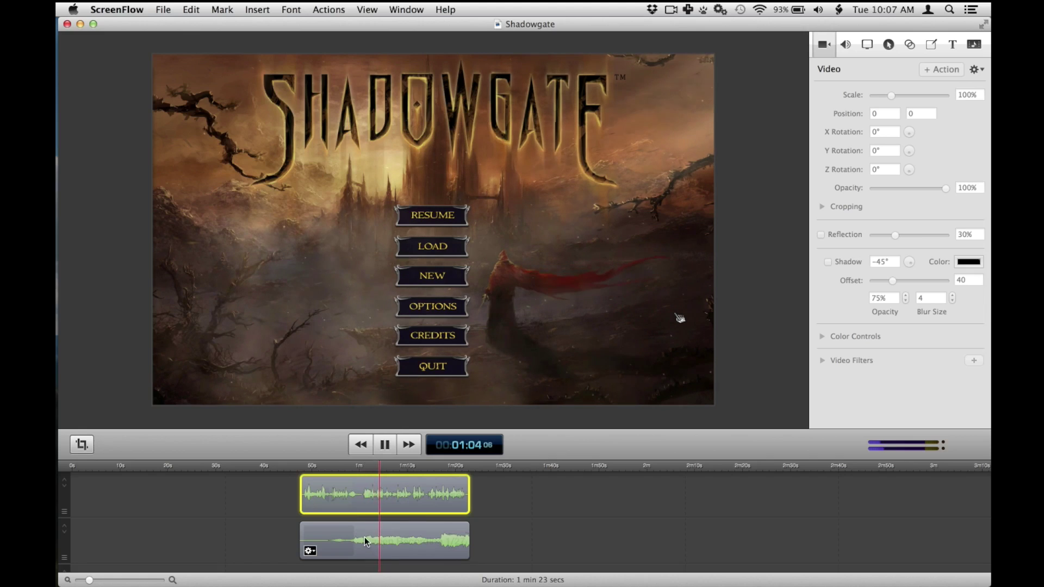
pyautogui.press('space')
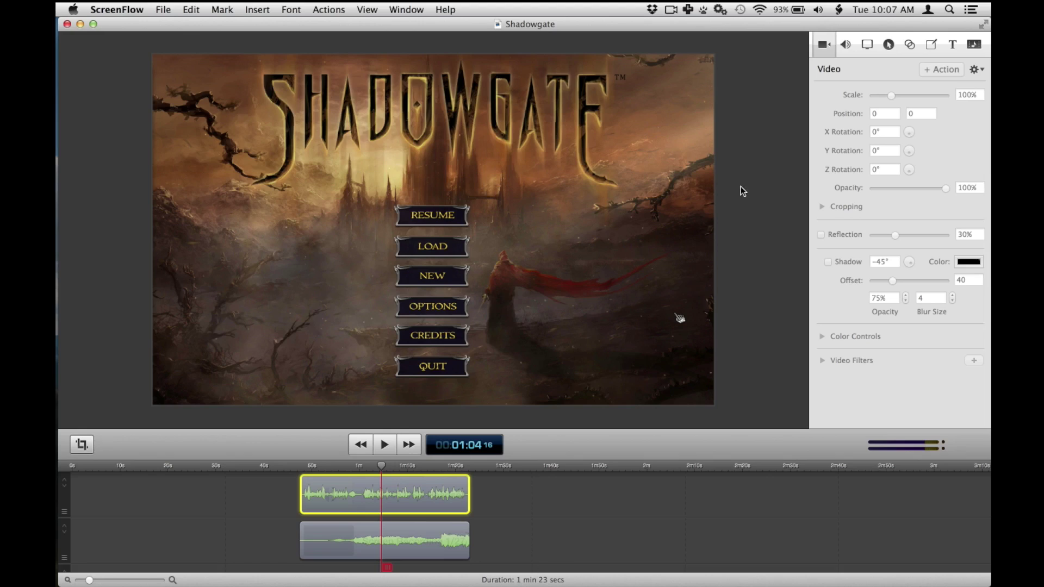
# - Set the Screen Recording clip's audio volume to 38%, keeping the headset clip at 100%
pyautogui.click(847, 45)
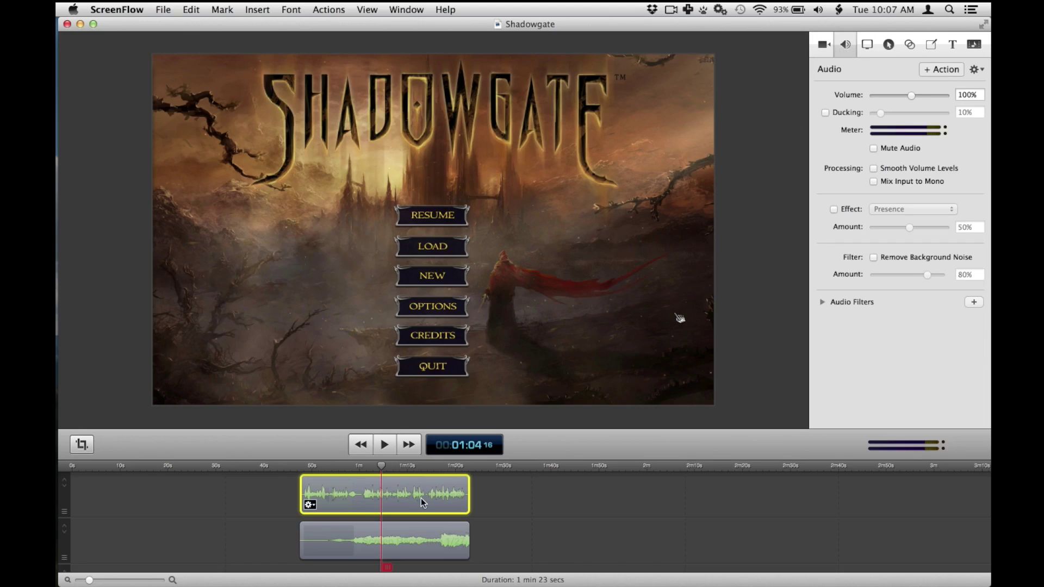
pyautogui.doubleClick(396, 483)
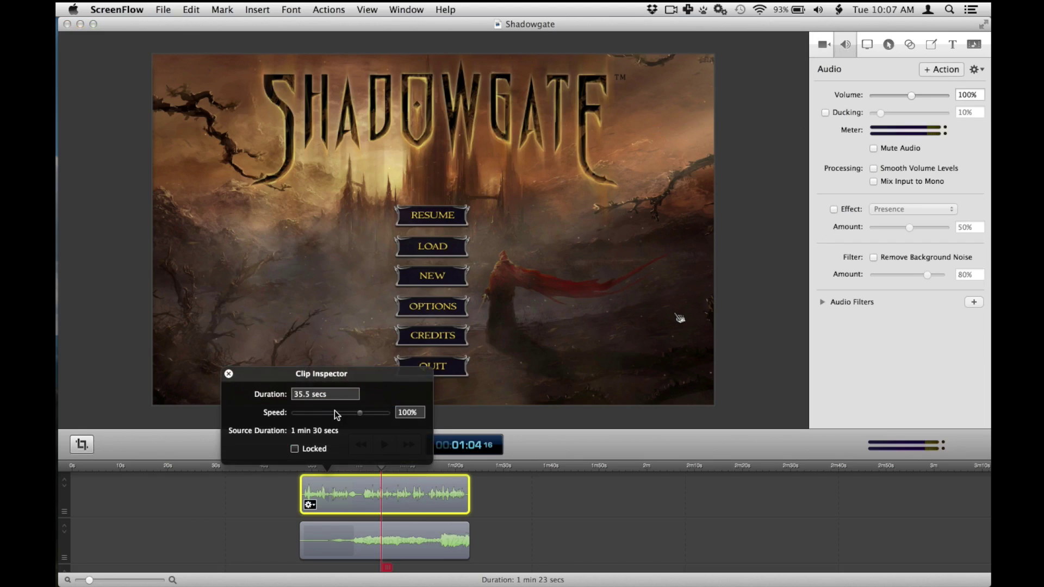
pyautogui.moveTo(912, 95); pyautogui.dragTo(876, 95)
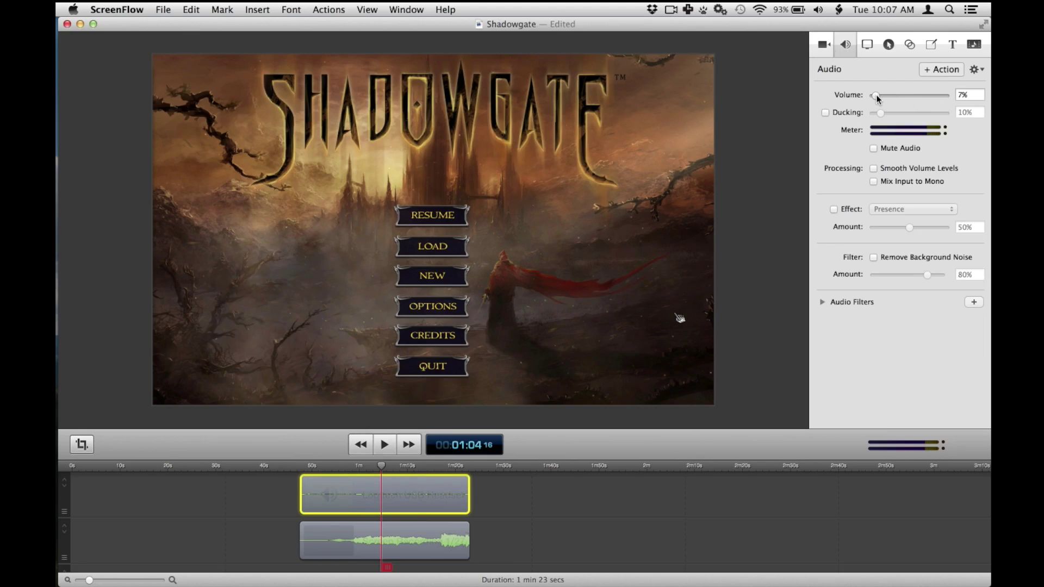
pyautogui.press('space')
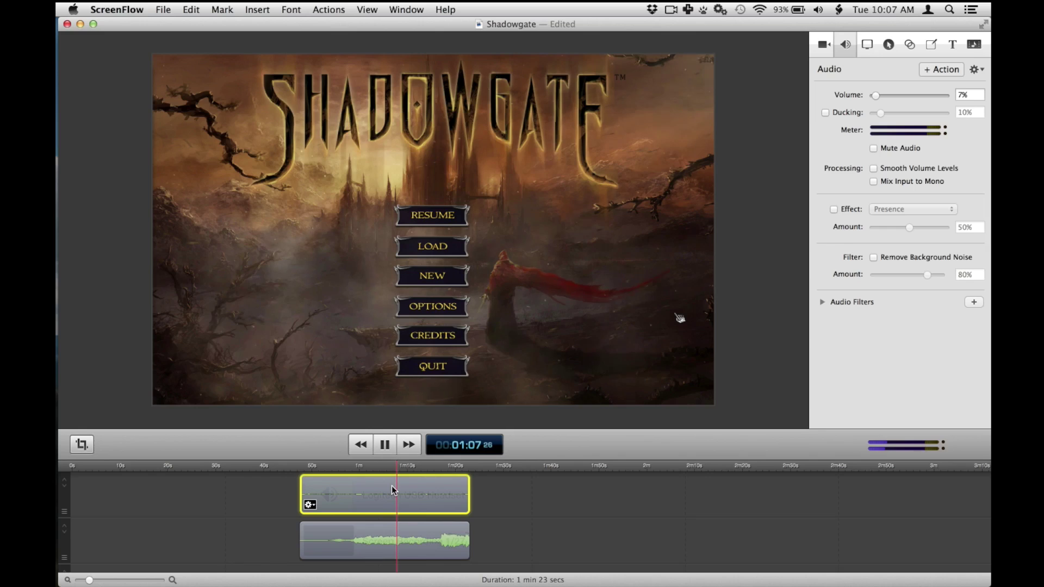
pyautogui.press('space')
pyautogui.press('super+z')
pyautogui.click(320, 544)
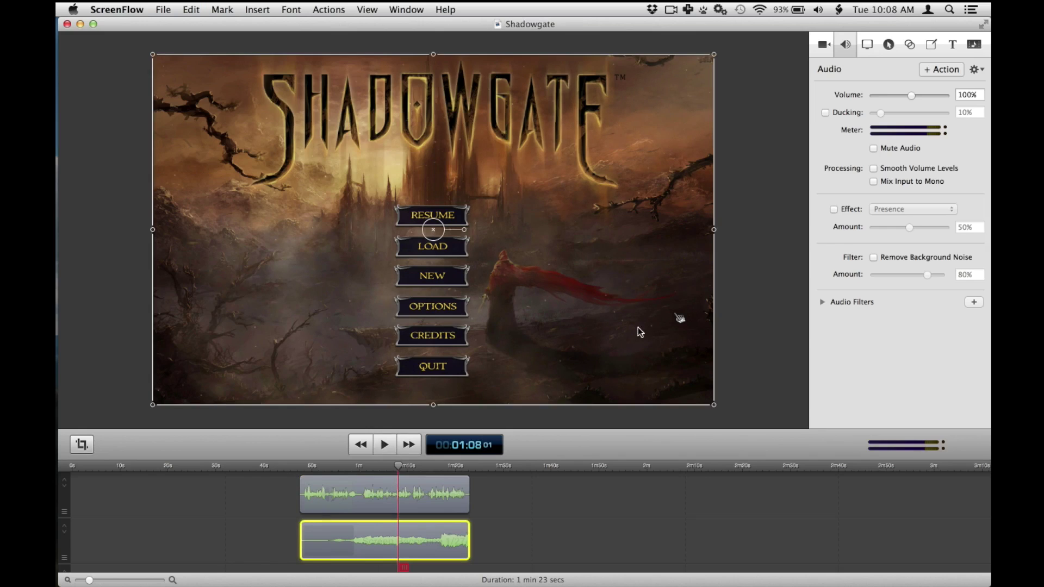
pyautogui.moveTo(910, 96); pyautogui.dragTo(888, 97)
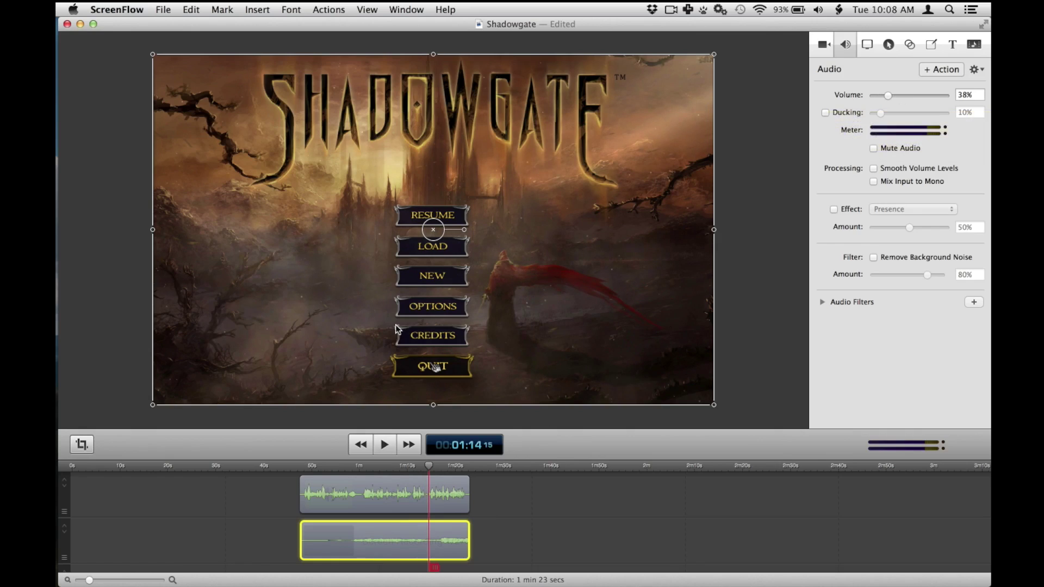
# - Save the project to the Desktop as 'Shadowgate'
pyautogui.click(165, 10)
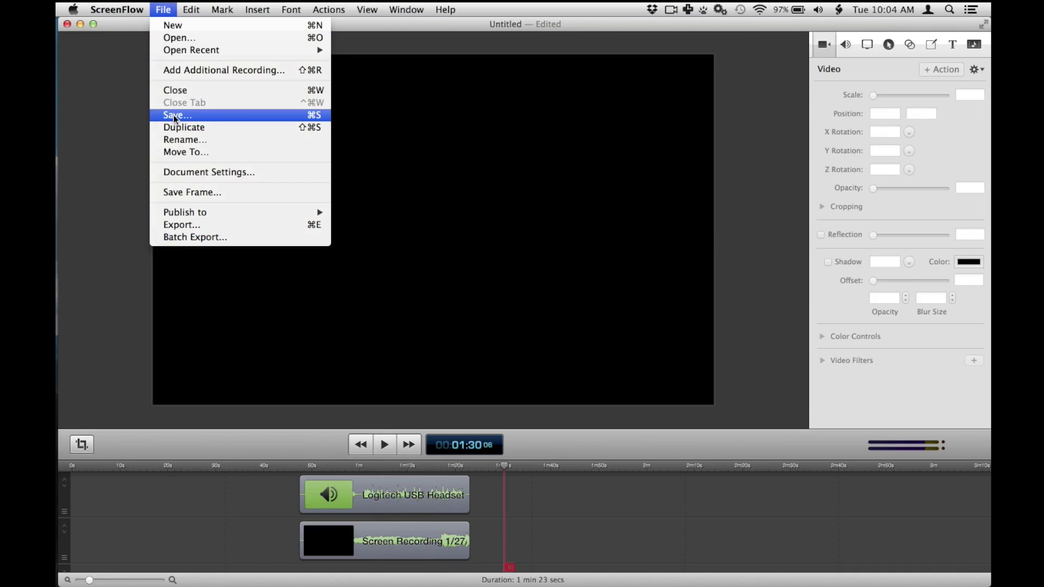
pyautogui.click(174, 116)
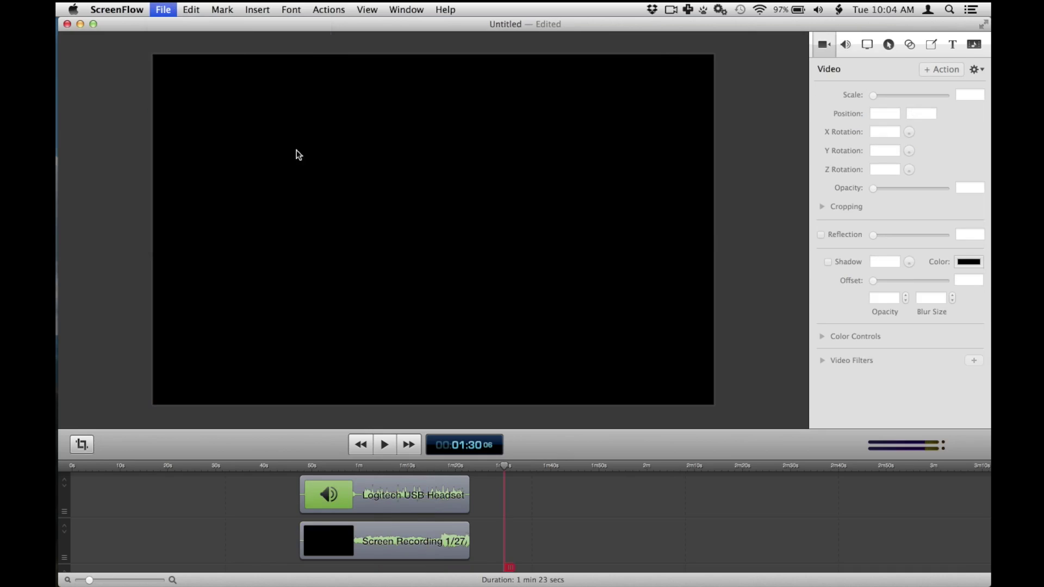
pyautogui.write('Shado')
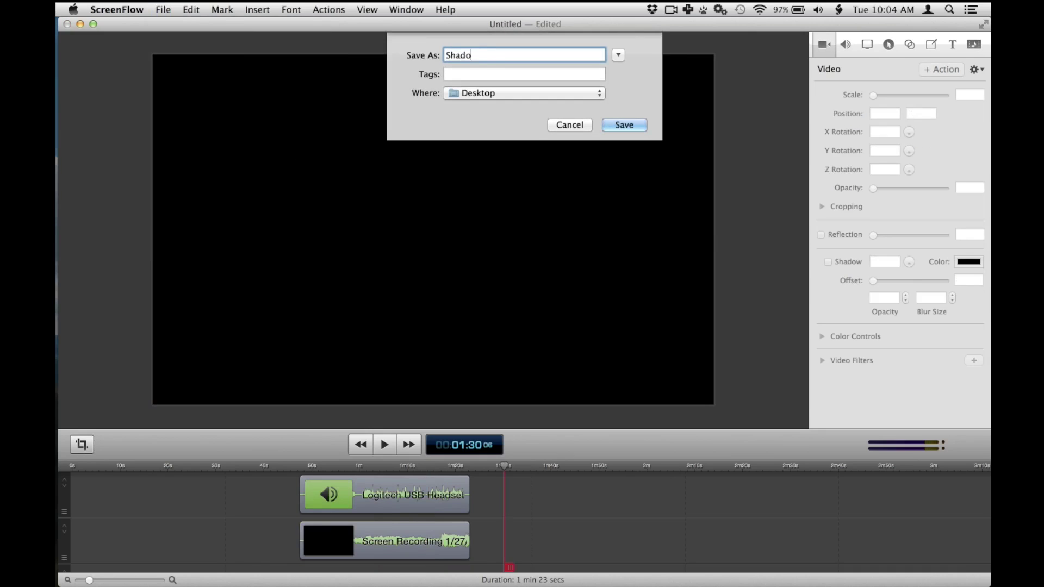
pyautogui.write('wgate')
pyautogui.press('Return')
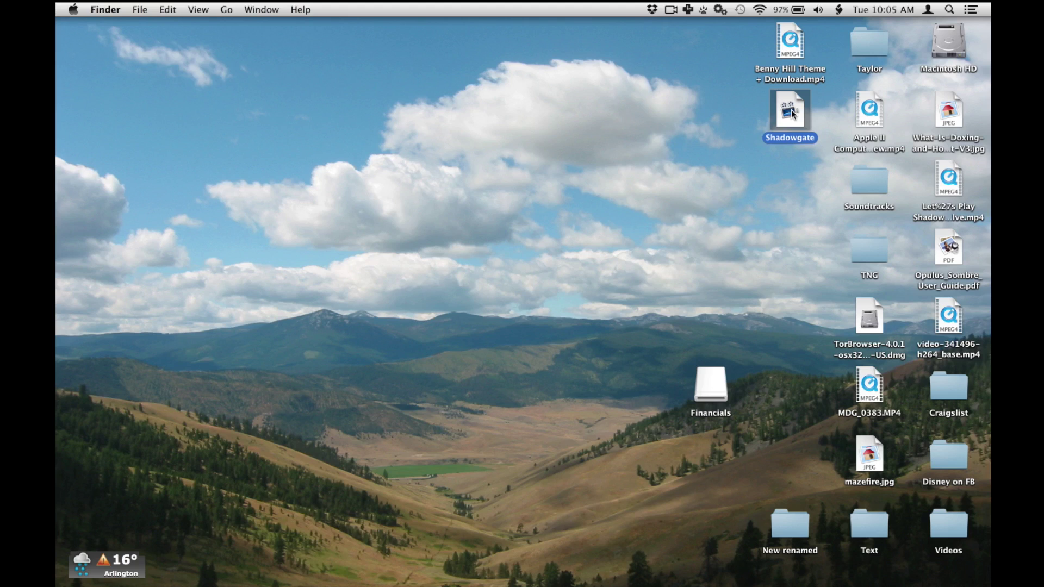
# - Check the saved Shadowgate.screenflow file's info, then return to ScreenFlow
pyautogui.press('super+i')
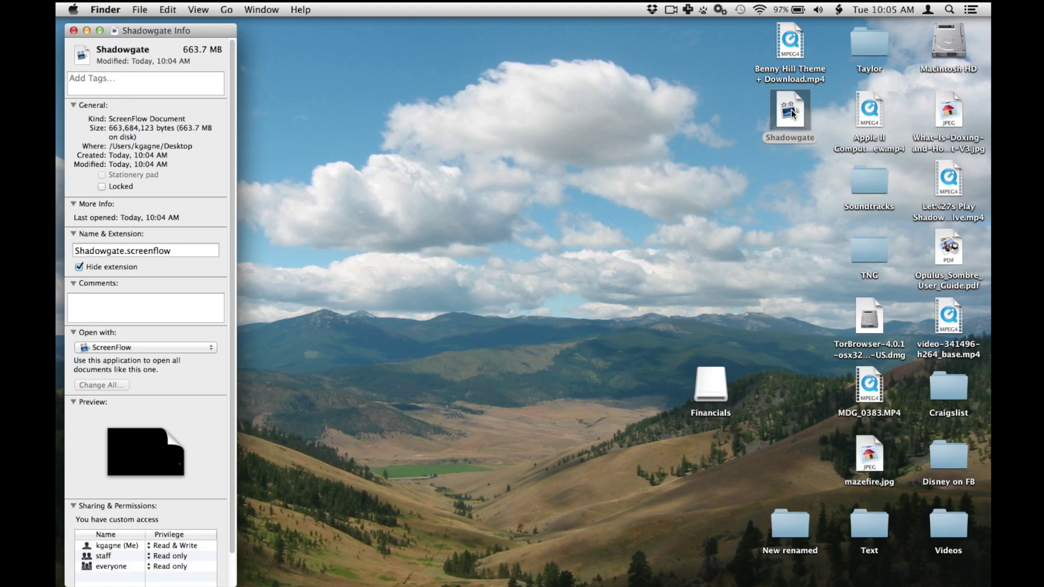
pyautogui.press('super+w')
pyautogui.press('super+Tab')
pyautogui.click(146, 295)
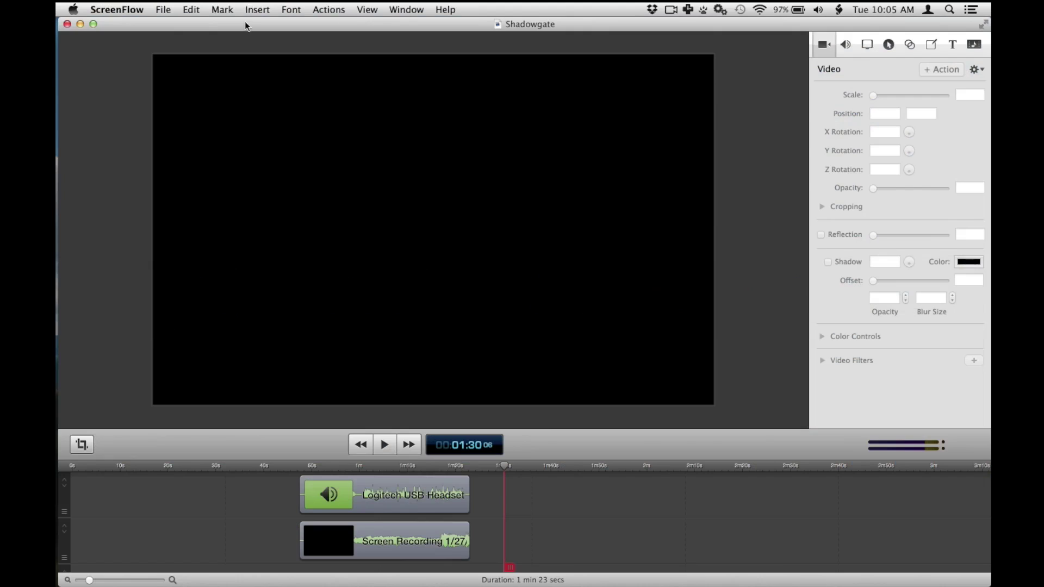
pyautogui.click(190, 9)
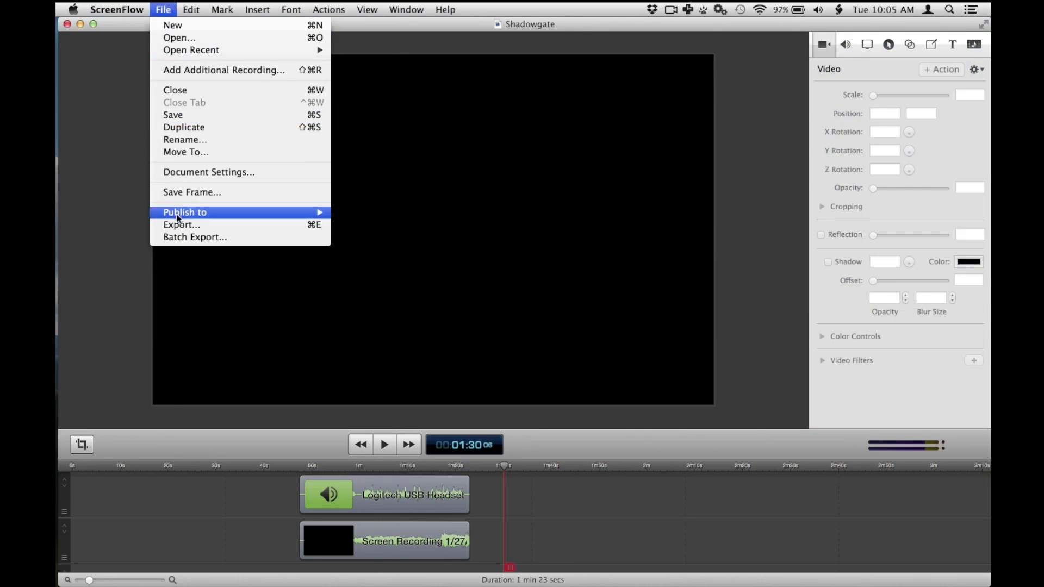
# - Export with the Web - High preset at 100% scale (2880 x 1800), keeping the H.264/AAC settings
pyautogui.click(180, 226)
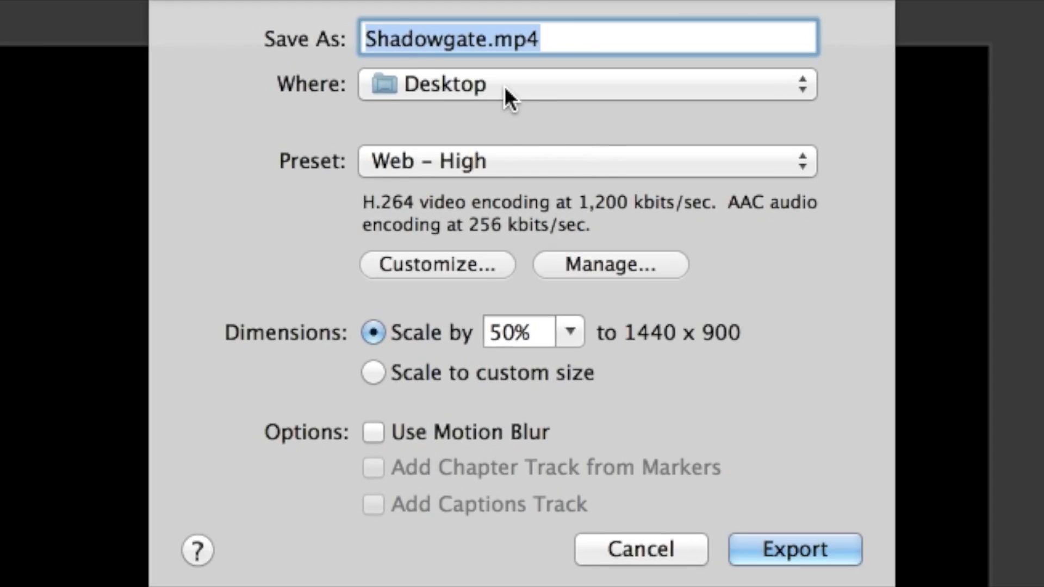
pyautogui.click(507, 76)
pyautogui.click(296, 96)
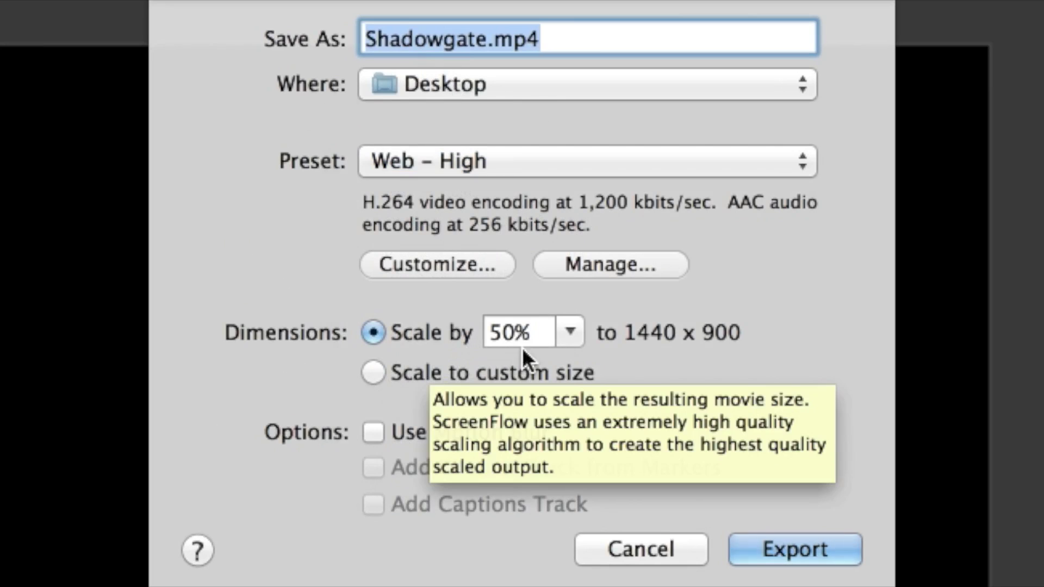
pyautogui.click(577, 331)
pyautogui.click(530, 365)
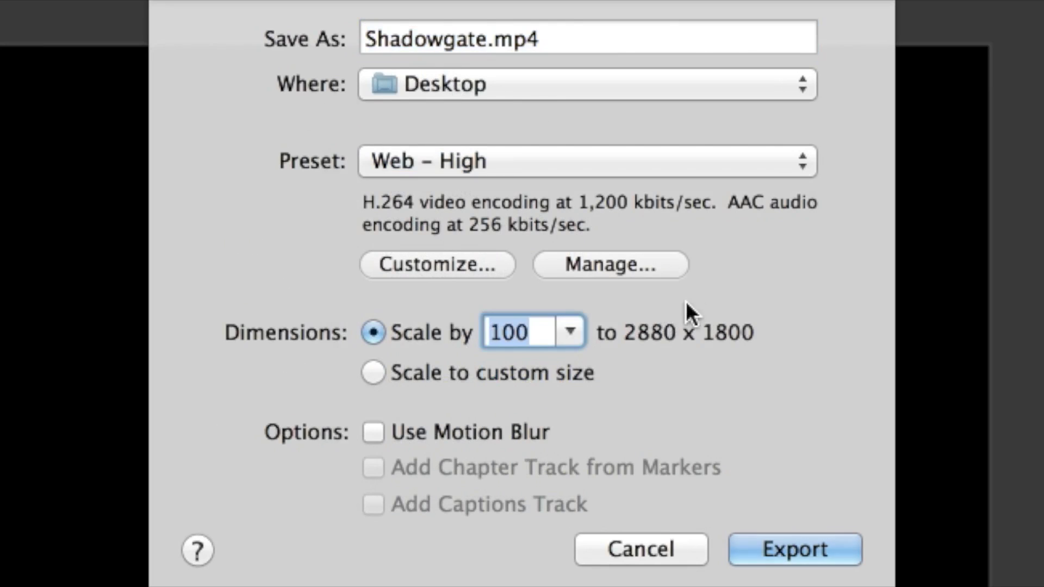
pyautogui.click(443, 263)
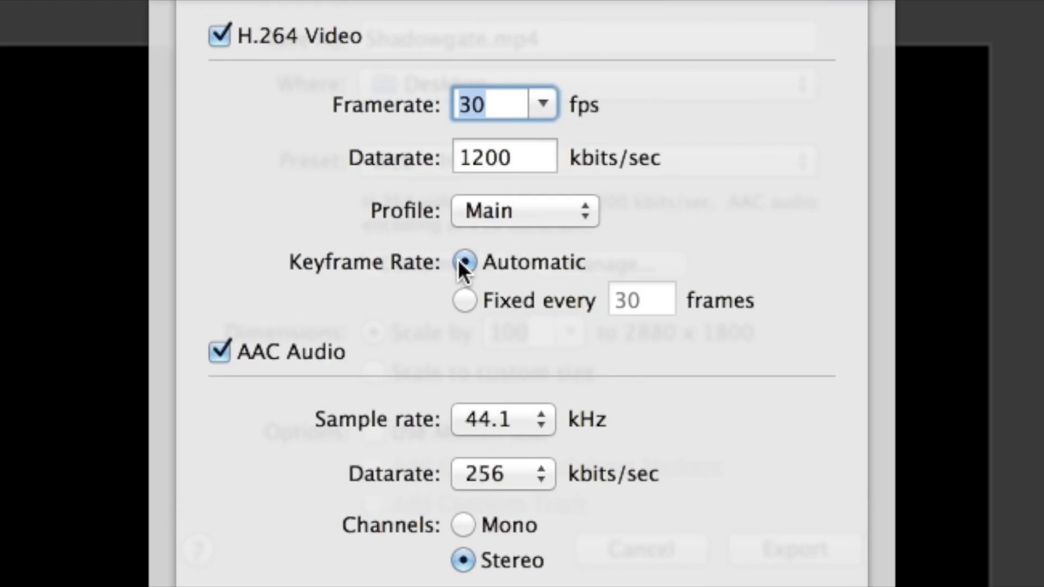
pyautogui.press('Return')
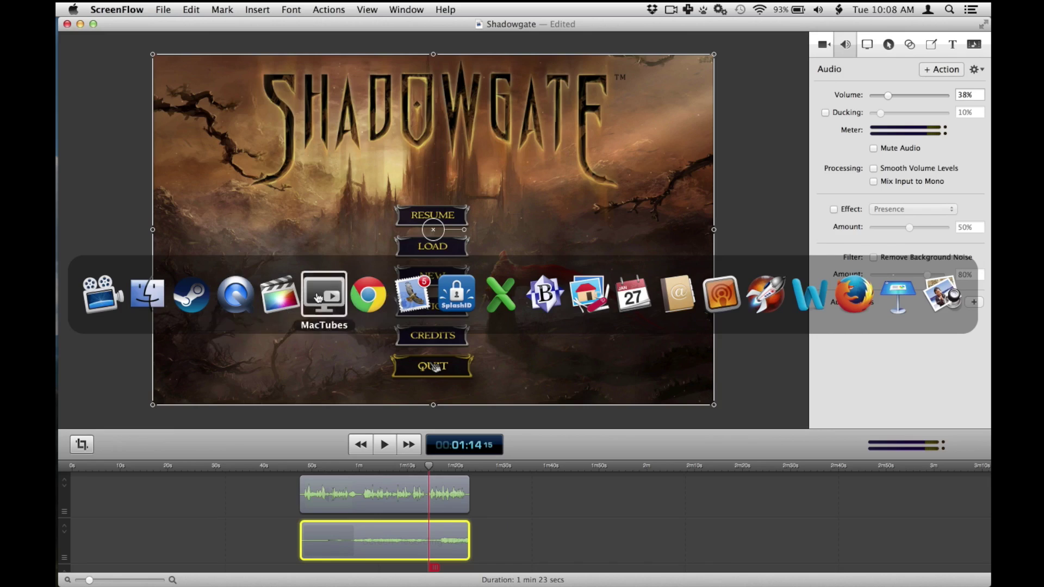
pyautogui.click(159, 294)
# - Hide ScreenFlow and drop Shadowgate.mp4 from the Desktop onto Final Cut Pro's Dock icon
pyautogui.press('super+alt+h')
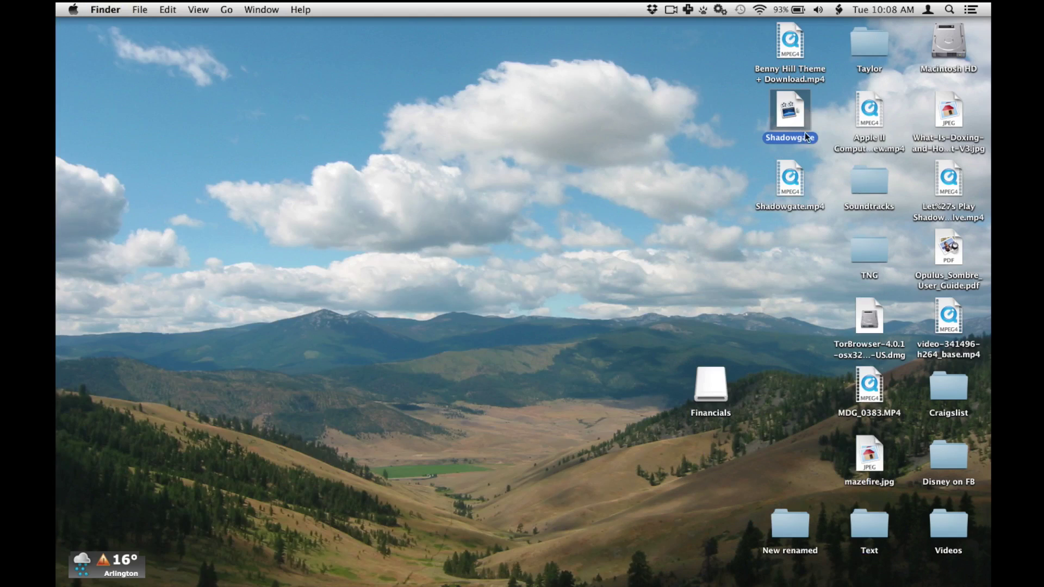
pyautogui.moveTo(794, 183); pyautogui.dragTo(62, 501)
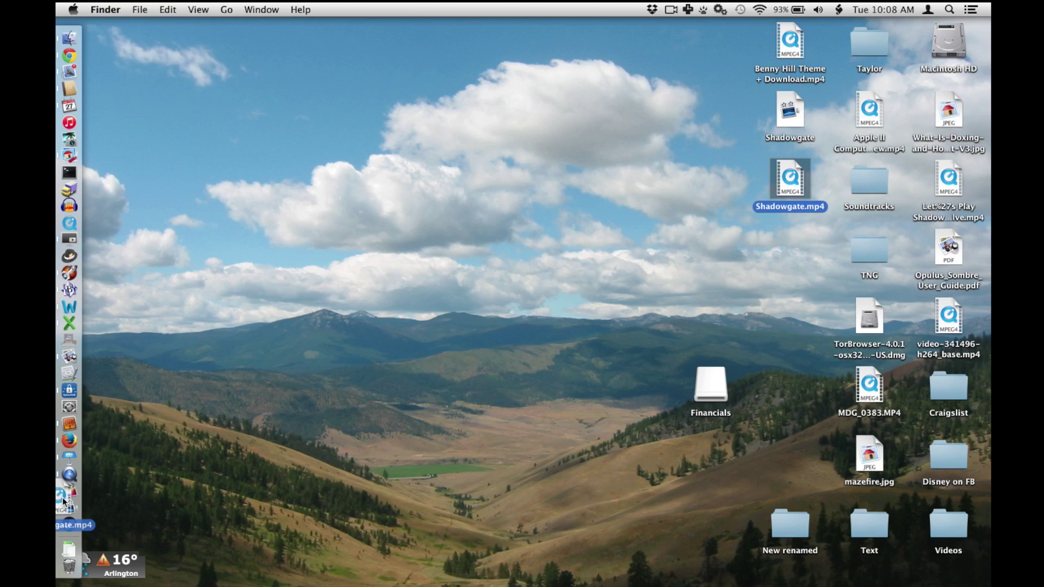
pyautogui.moveTo(62, 501); pyautogui.dragTo(68, 490)
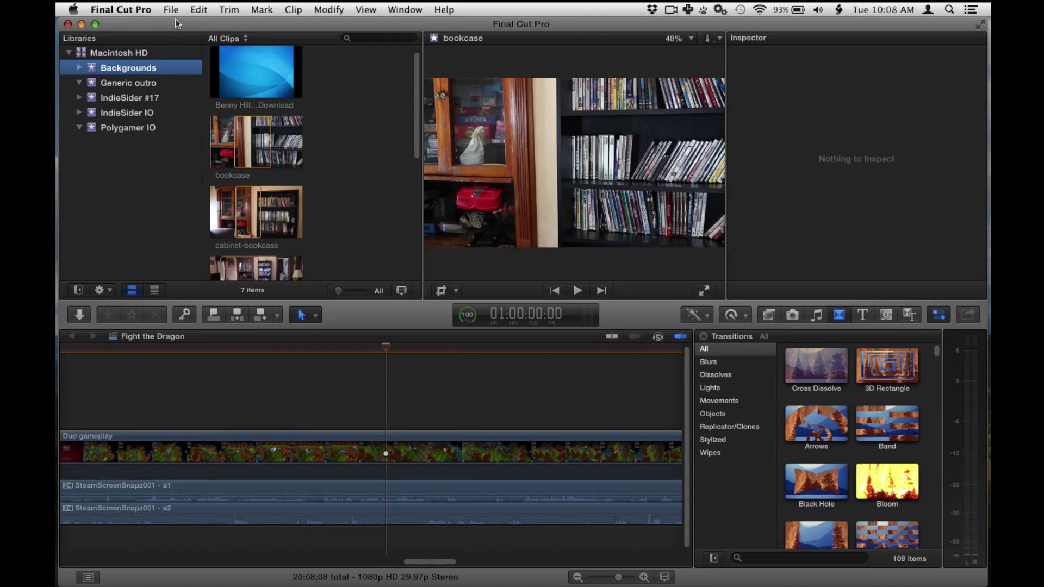
# - Open Media Import and select Shadowgate.mp4 on the Desktop for importing
pyautogui.click(171, 9)
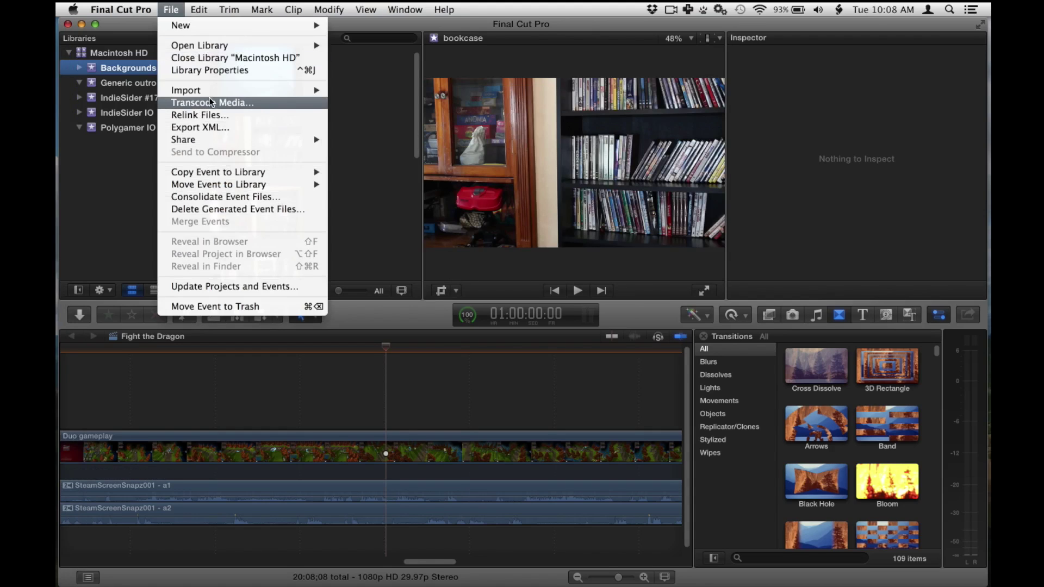
pyautogui.moveTo(206, 91)
pyautogui.click(363, 90)
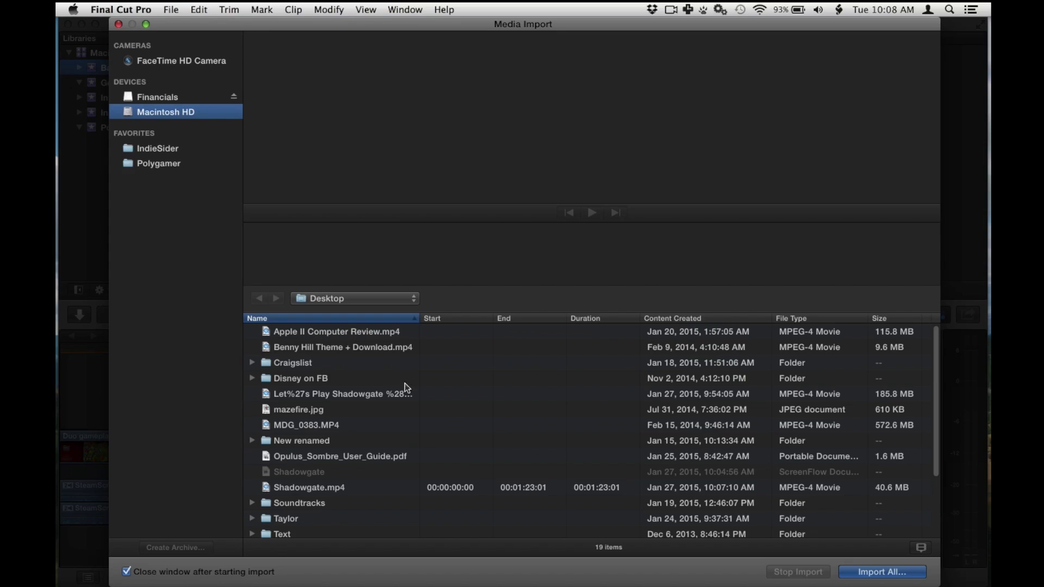
pyautogui.click(318, 487)
pyautogui.click(864, 572)
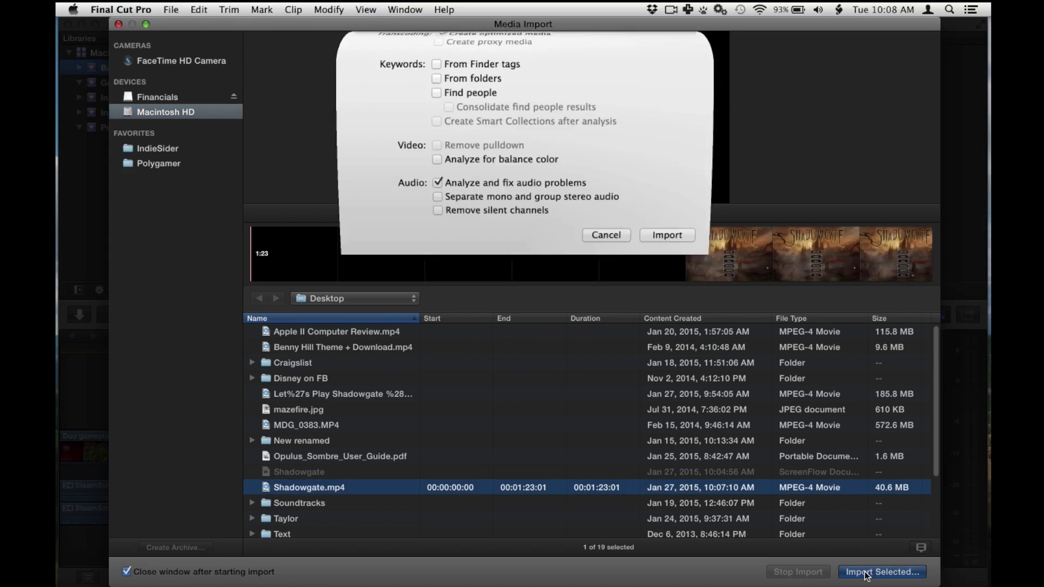
# - Import it into a new Shadowgate event in the Macintosh HD library, with audio analysis off
pyautogui.click(378, 77)
pyautogui.click(528, 77)
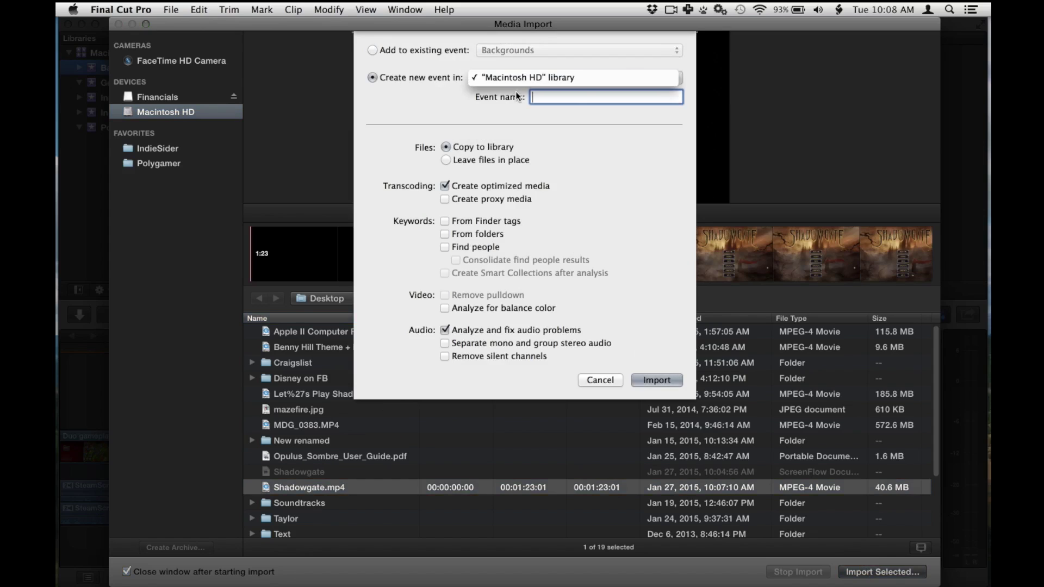
pyautogui.click(528, 78)
pyautogui.write('Shadowgate')
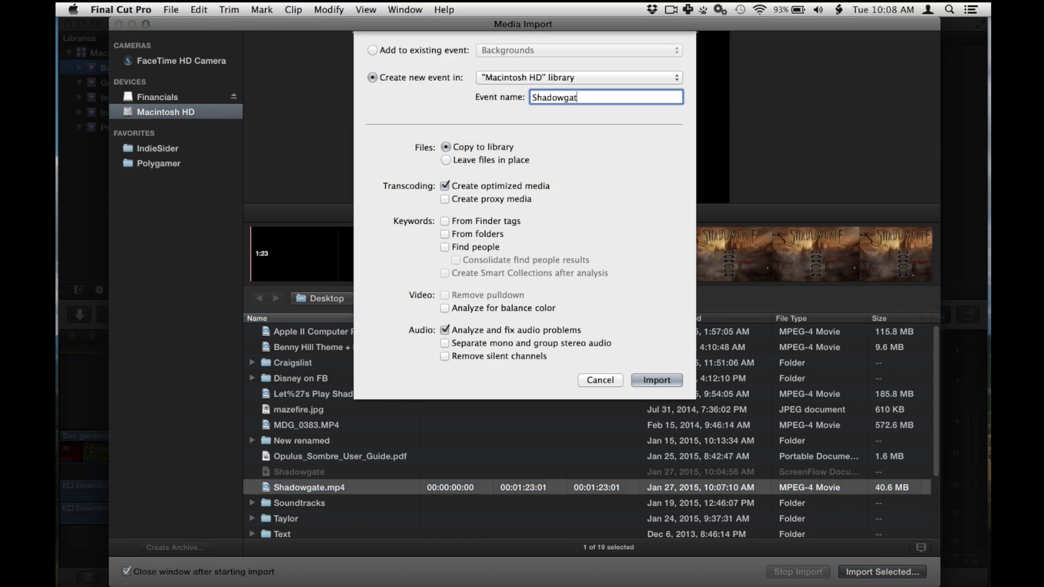
pyautogui.click(453, 331)
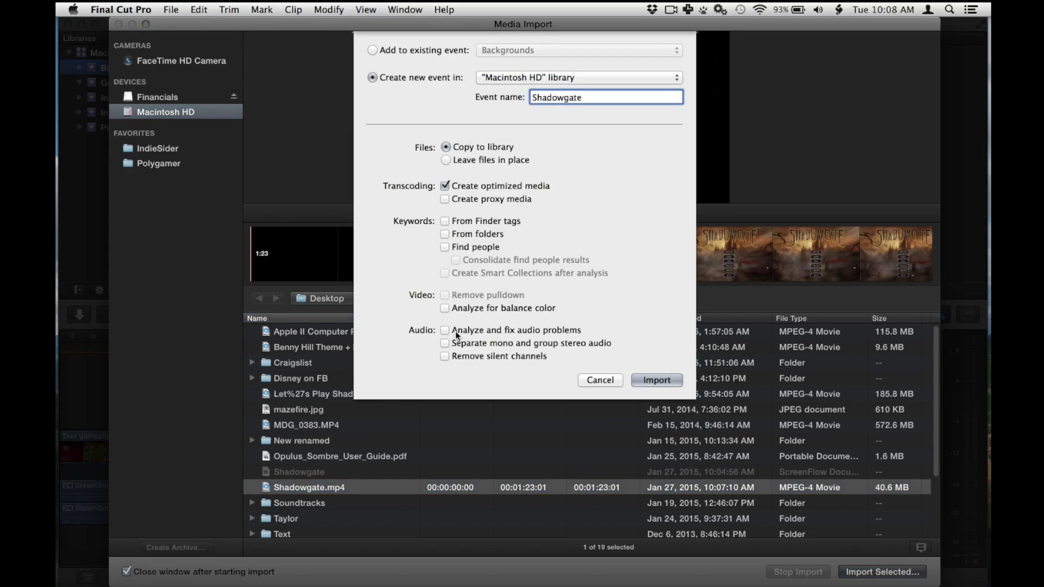
pyautogui.click(658, 383)
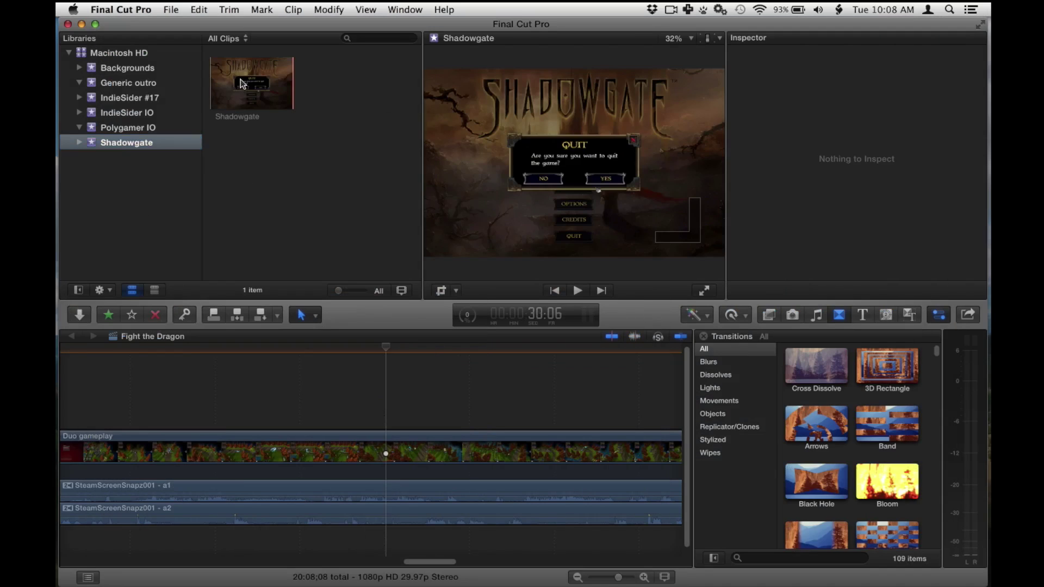
pyautogui.click(170, 10)
# - Create a new project named LP Shadowgate
pyautogui.moveTo(179, 24)
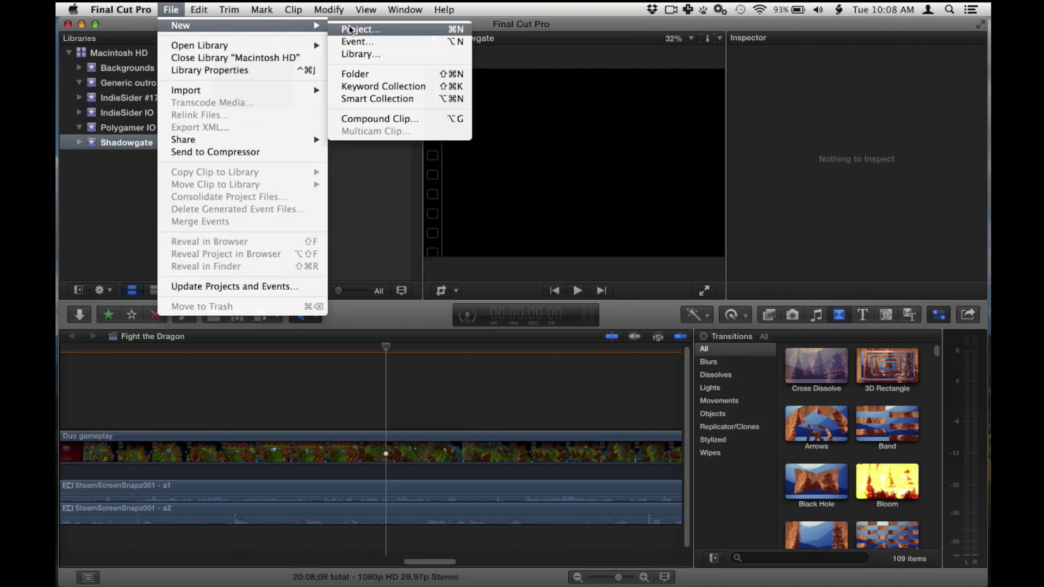
pyautogui.click(355, 30)
pyautogui.write('Shadowgate')
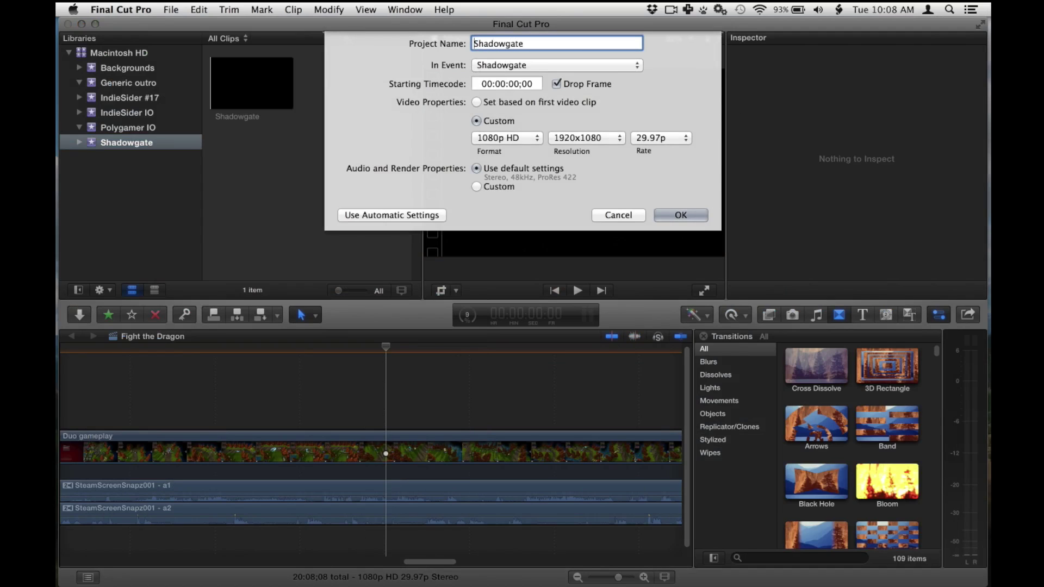
pyautogui.press('super+Left')
pyautogui.write('LP')
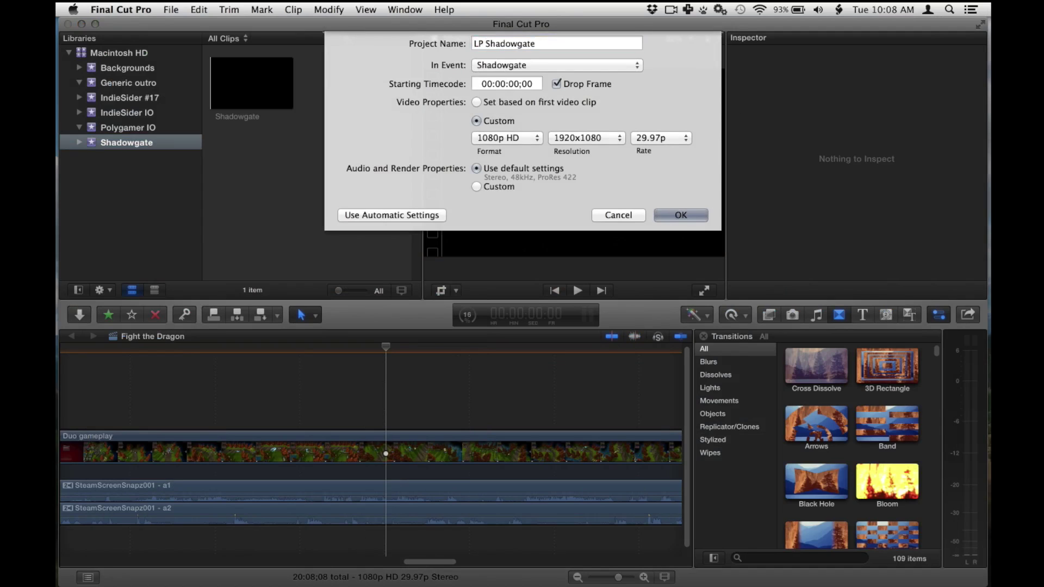
pyautogui.press('Return')
# - Drag the Shadowgate clip into the empty LP Shadowgate timeline
pyautogui.click(242, 187)
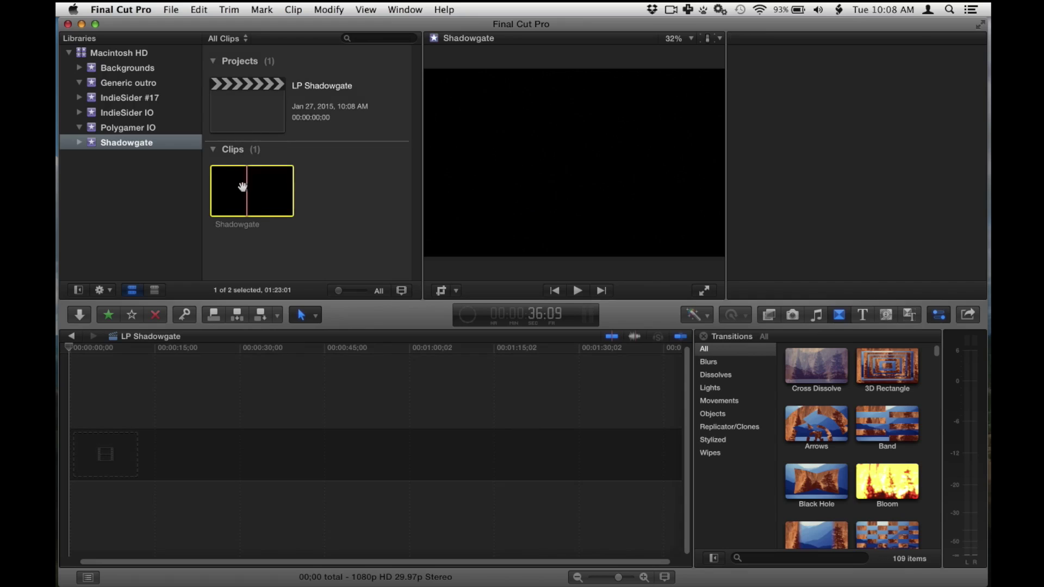
pyautogui.moveTo(256, 211); pyautogui.dragTo(158, 435)
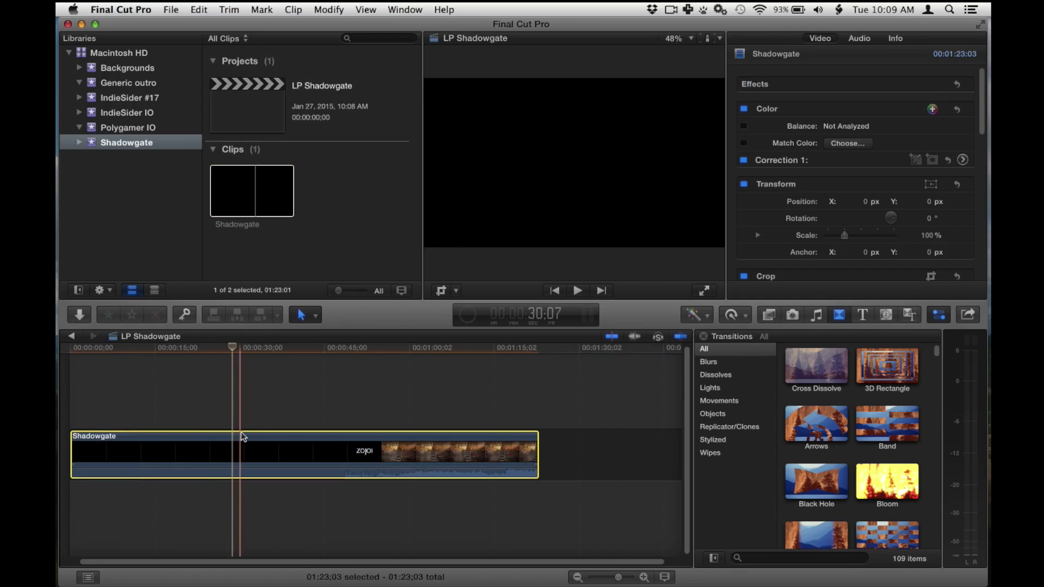
pyautogui.hscroll(-2, 251, 437)
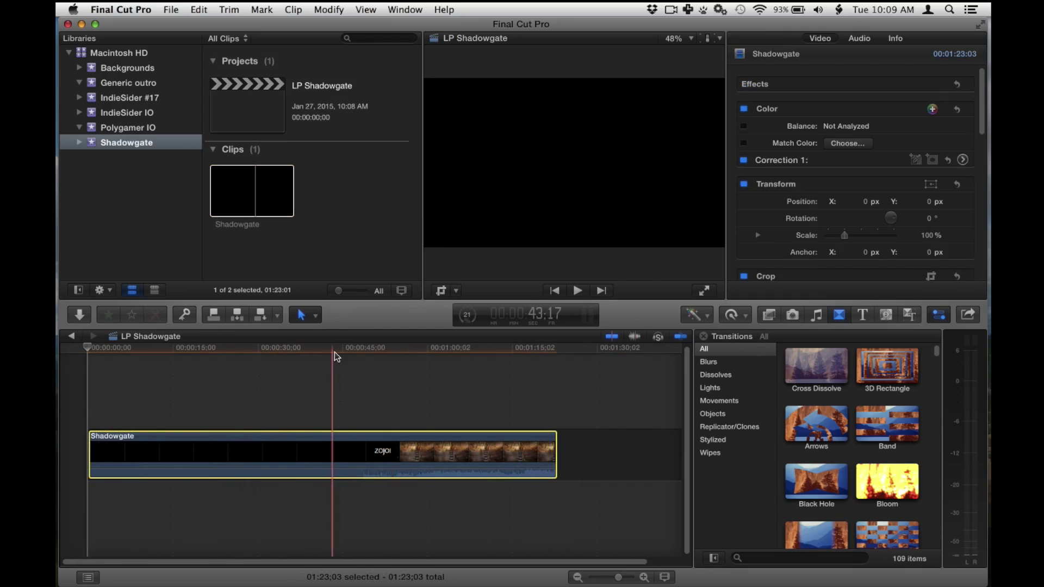
# - Search the transitions for 'curtain' and drop Curtains onto the start of the Shadowgate clip
pyautogui.click(357, 348)
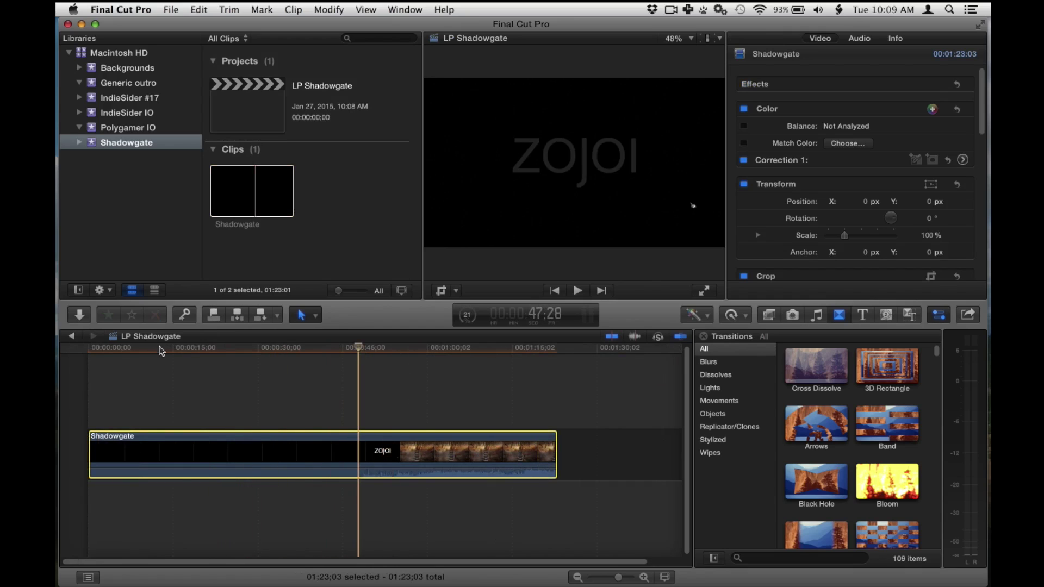
pyautogui.press('Home')
pyautogui.click(885, 315)
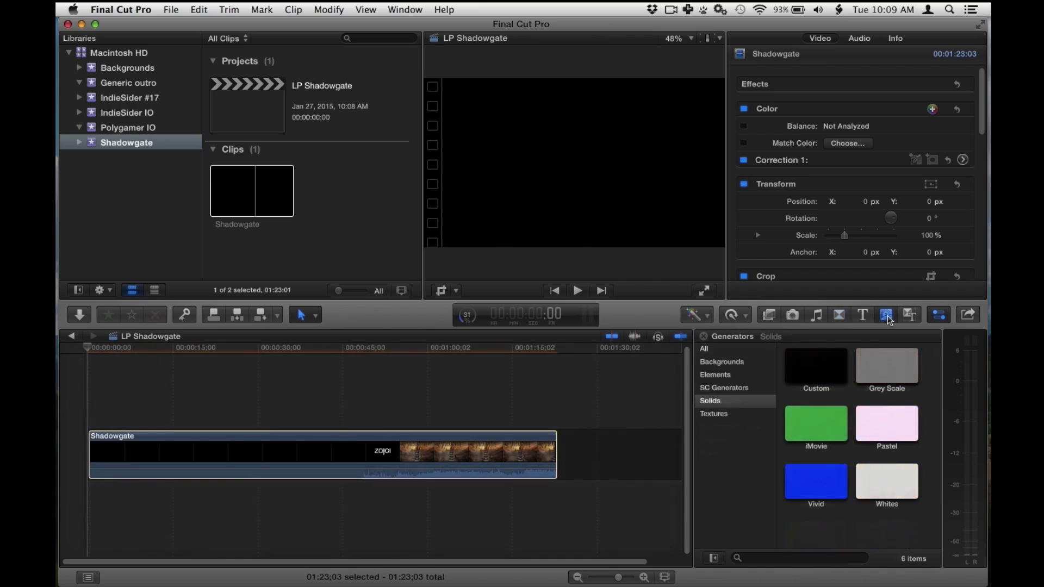
pyautogui.click(840, 319)
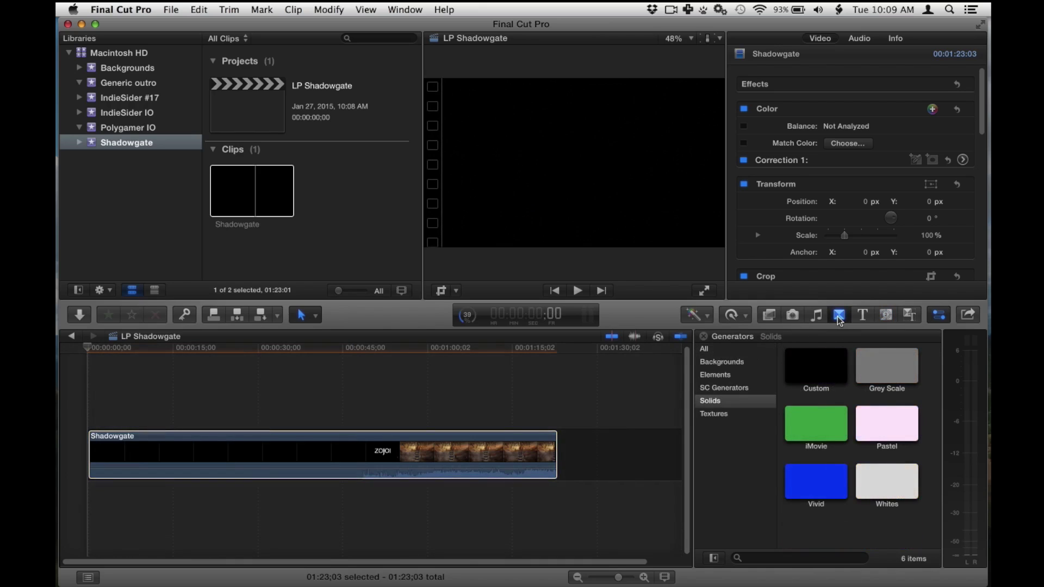
pyautogui.click(769, 558)
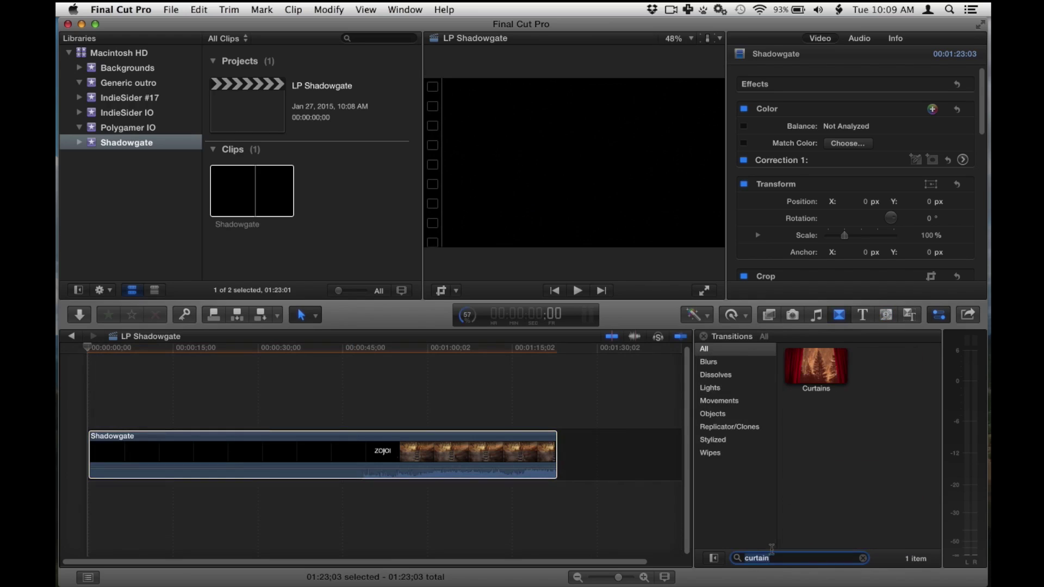
pyautogui.click(813, 353)
pyautogui.moveTo(822, 370); pyautogui.dragTo(180, 445)
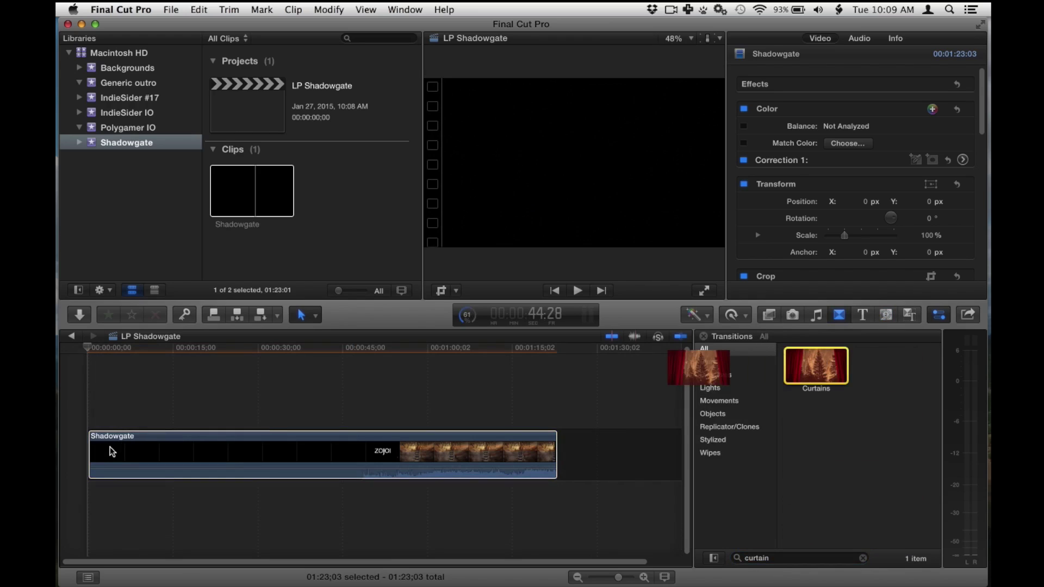
pyautogui.moveTo(105, 456); pyautogui.dragTo(100, 456)
# - Set the Curtains Animation to Open Only and preview the opening
pyautogui.click(84, 348)
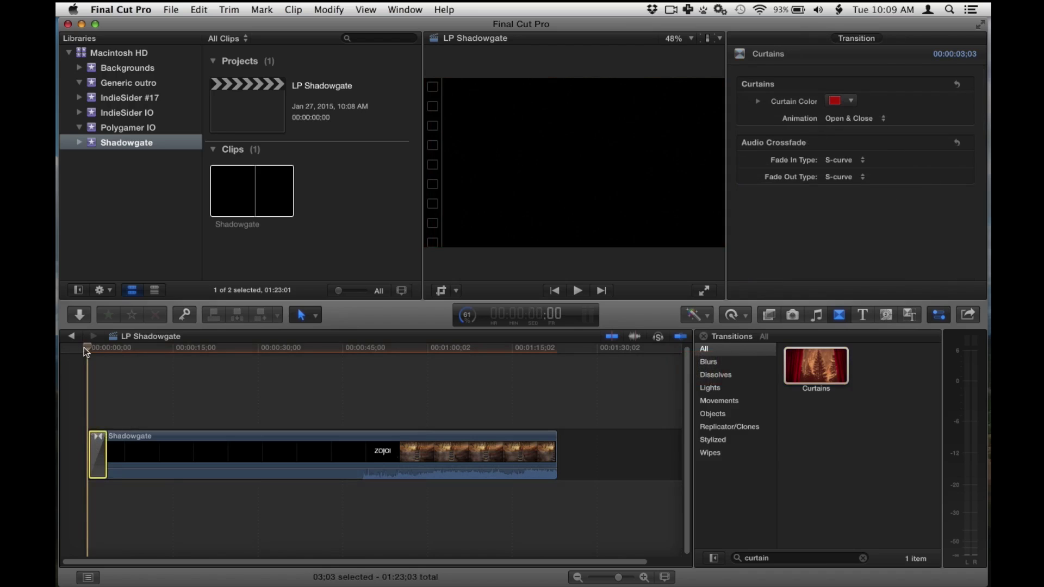
pyautogui.press('space')
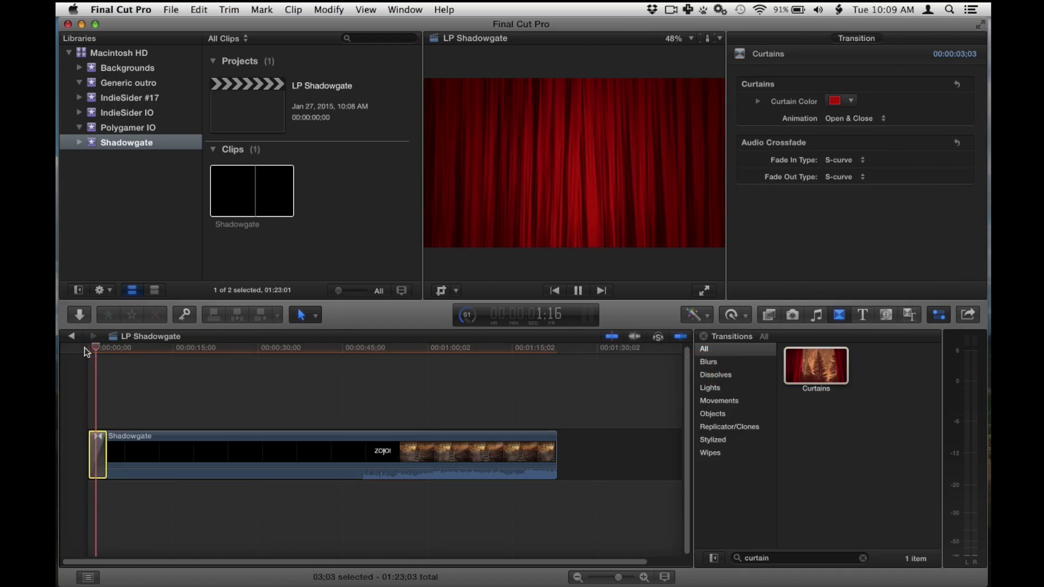
pyautogui.click(854, 118)
pyautogui.click(856, 128)
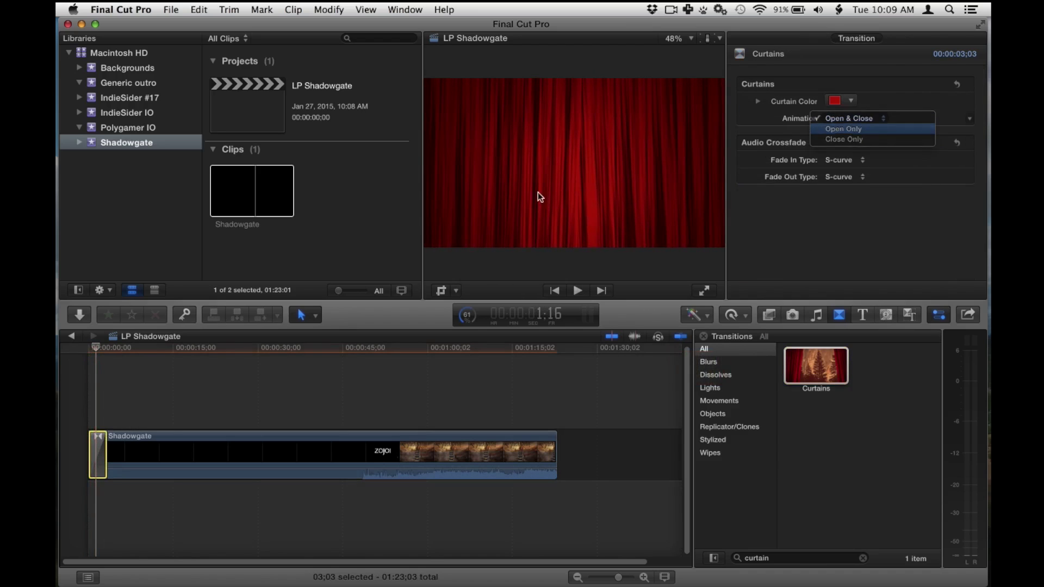
pyautogui.press('space')
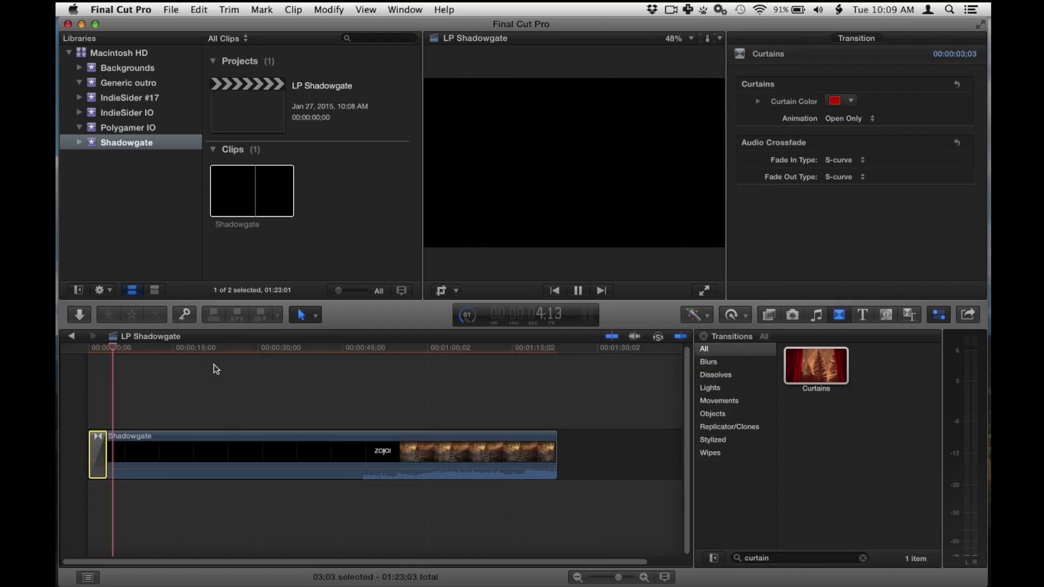
pyautogui.press('space')
# - Blade at the ZOJOI logo, delete the black lead-in, and play the new 34;23 opening
pyautogui.moveTo(199, 347); pyautogui.dragTo(364, 365)
pyautogui.press('super+b')
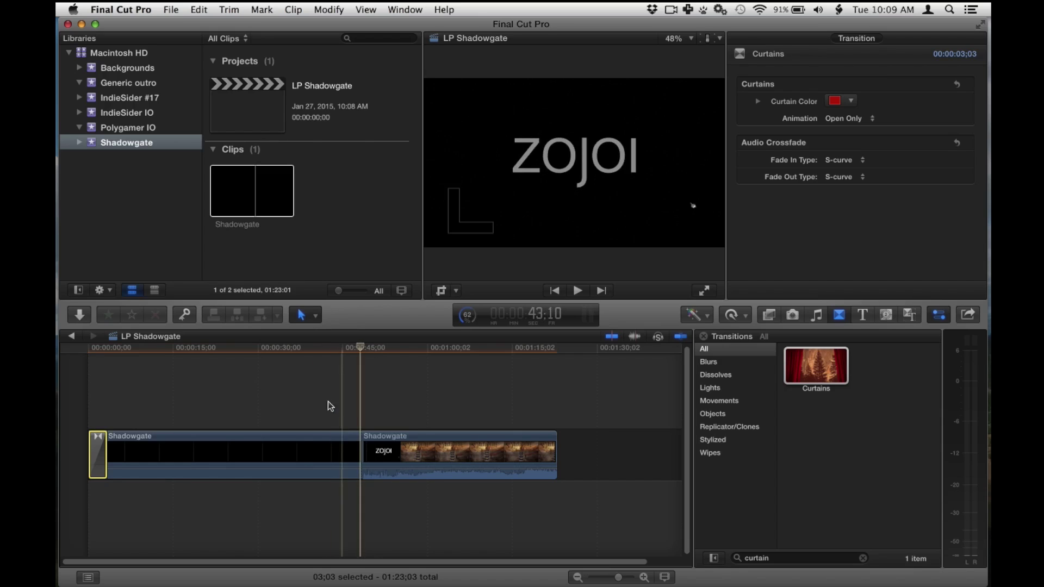
pyautogui.click(300, 433)
pyautogui.press('Delete')
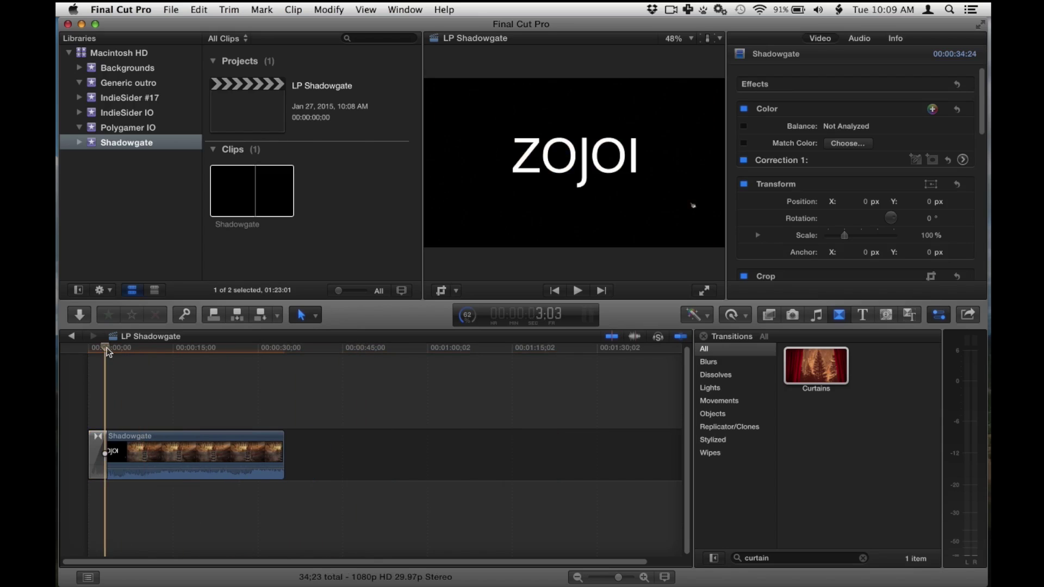
pyautogui.press('space')
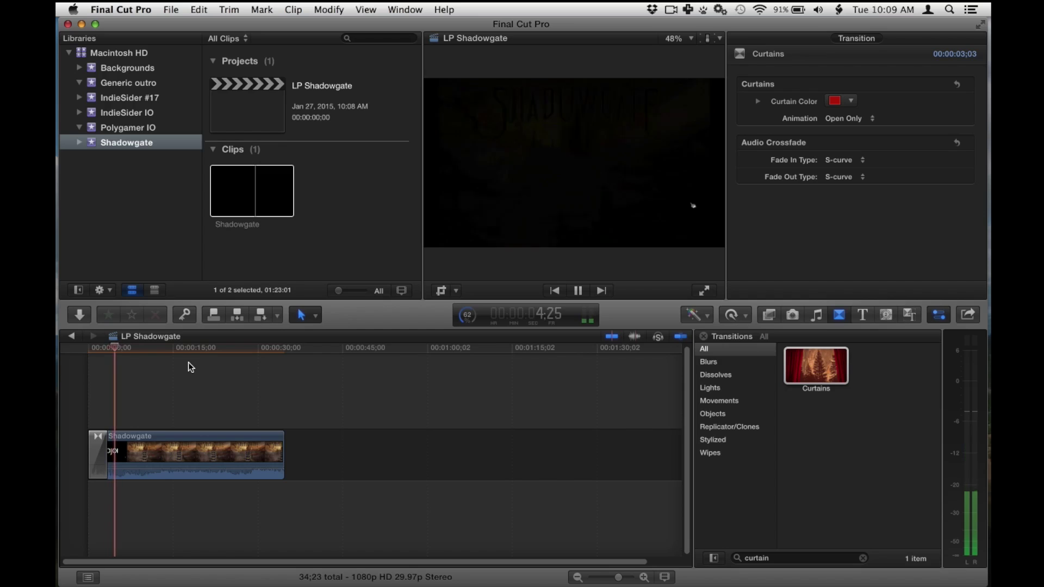
pyautogui.press('space')
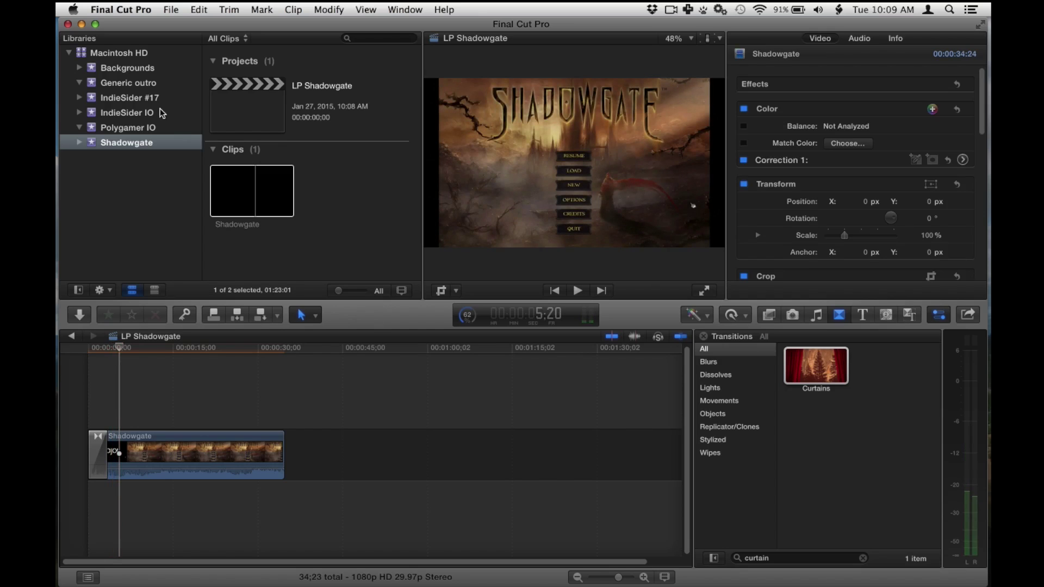
# - Append the Generic outro clip, add a one-second Cross Dissolve before it, and preview
pyautogui.click(135, 85)
pyautogui.moveTo(256, 82); pyautogui.dragTo(292, 451)
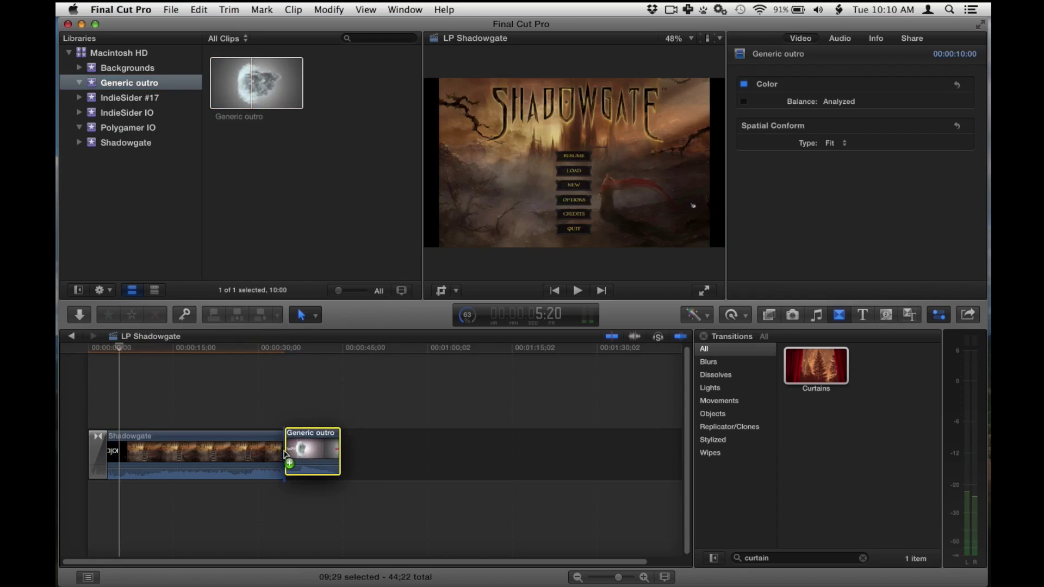
pyautogui.click(881, 314)
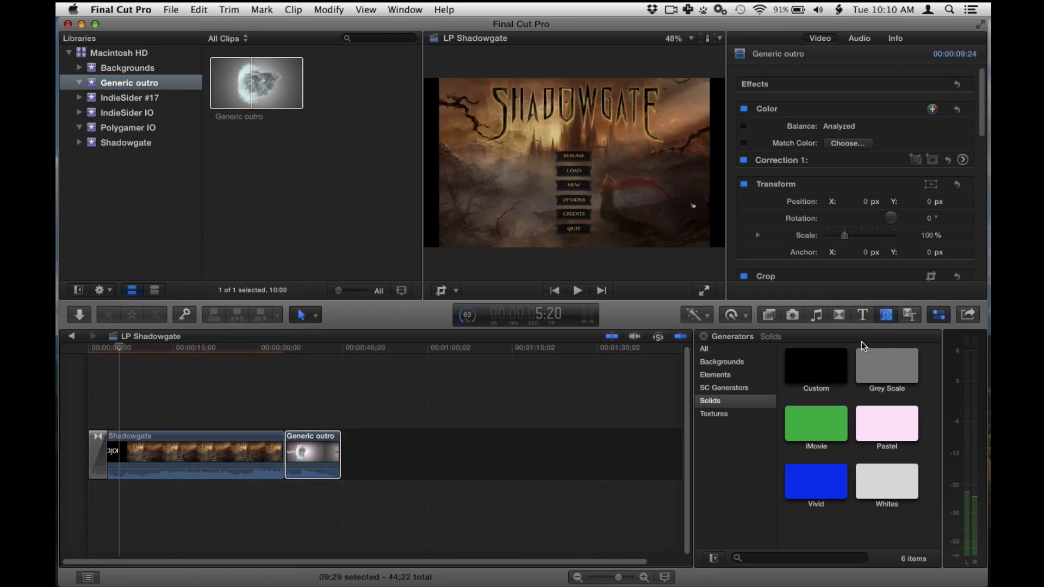
pyautogui.click(844, 318)
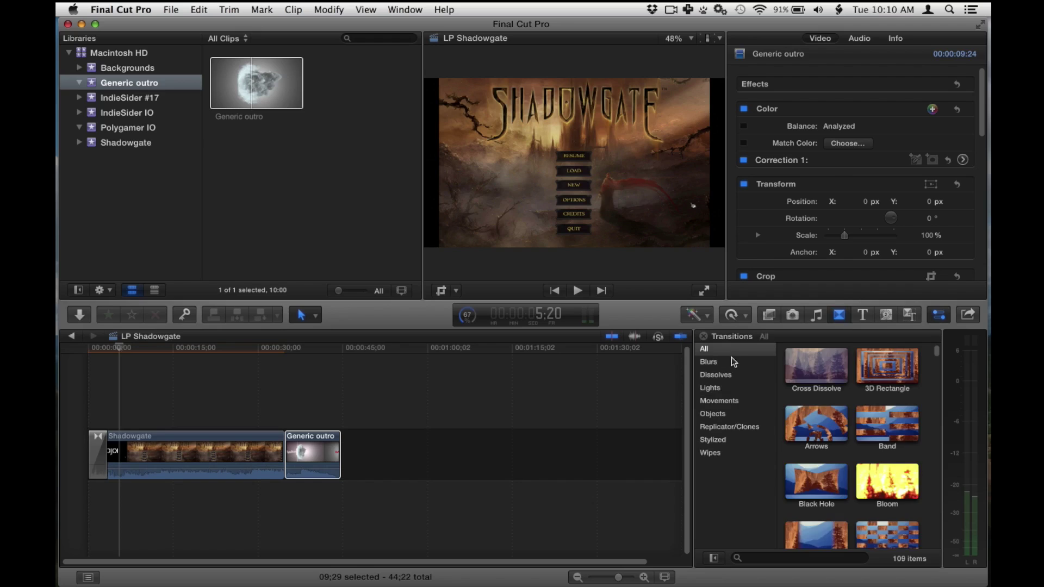
pyautogui.moveTo(810, 377); pyautogui.dragTo(279, 457)
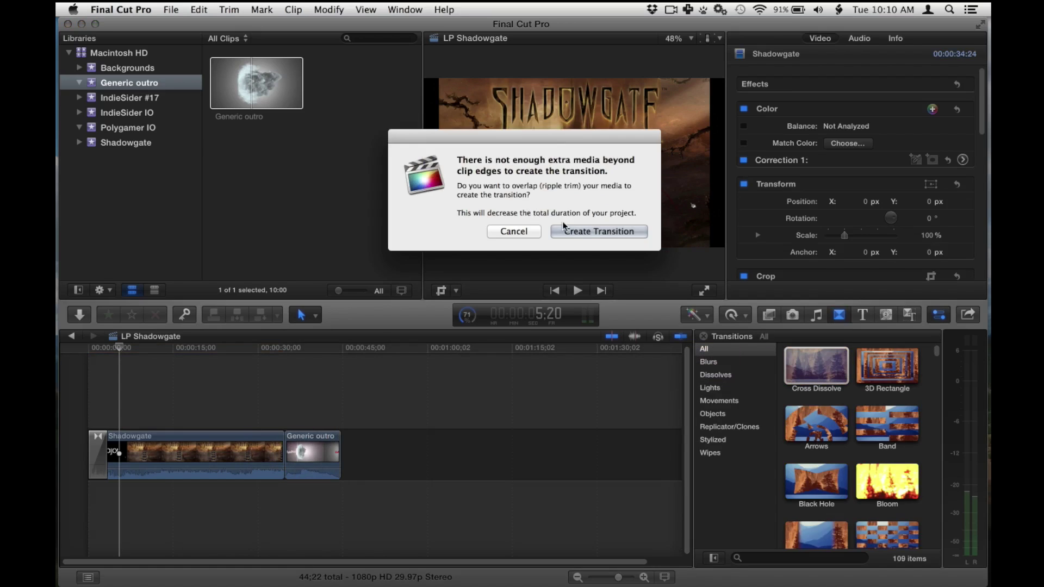
pyautogui.click(598, 229)
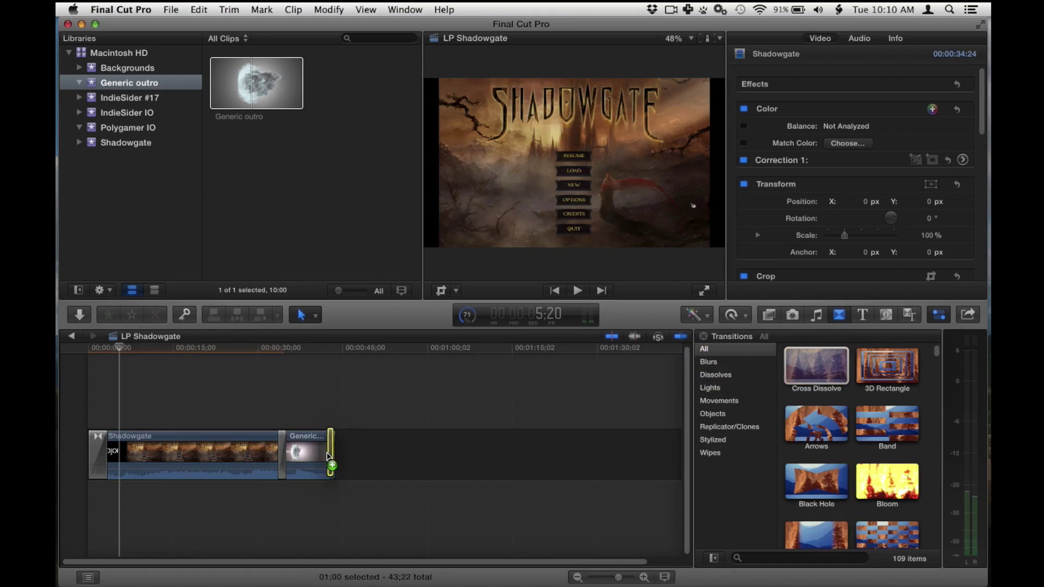
pyautogui.moveTo(261, 349); pyautogui.dragTo(272, 353)
pyautogui.press('space')
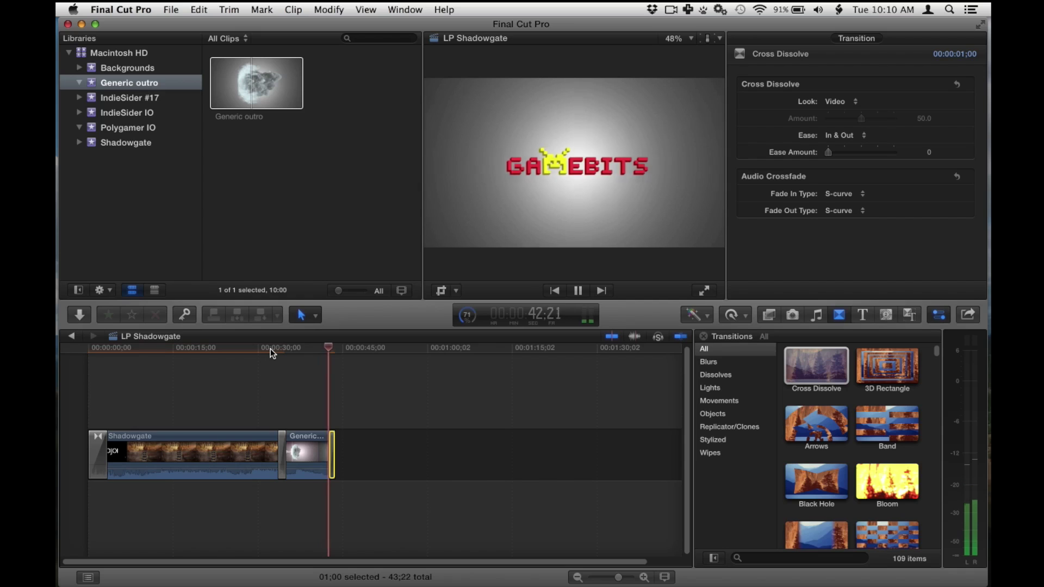
# - Play the project from about 15 seconds, then park the playhead near 11 seconds
pyautogui.click(142, 143)
pyautogui.click(180, 348)
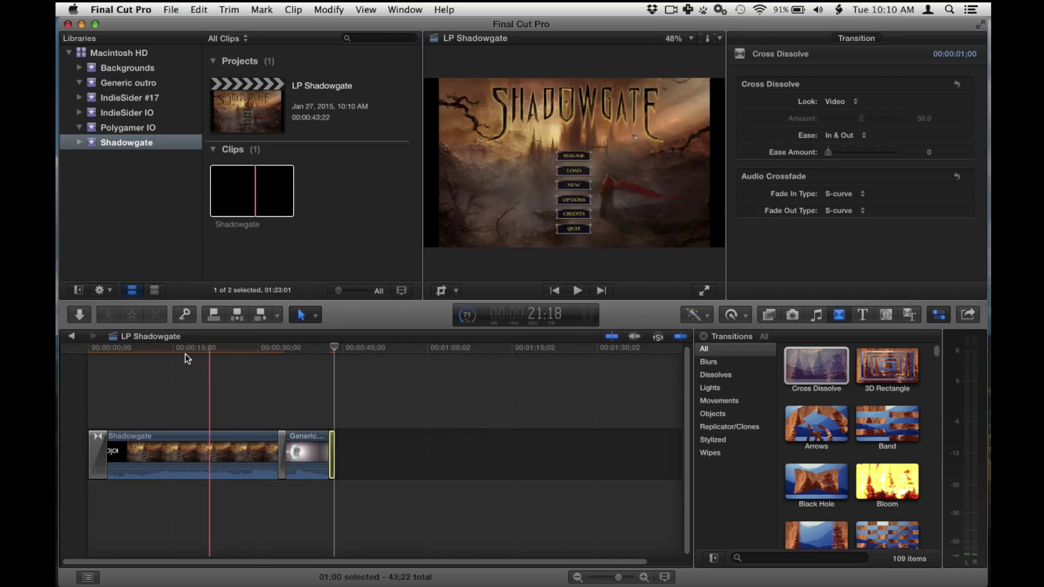
pyautogui.press('space')
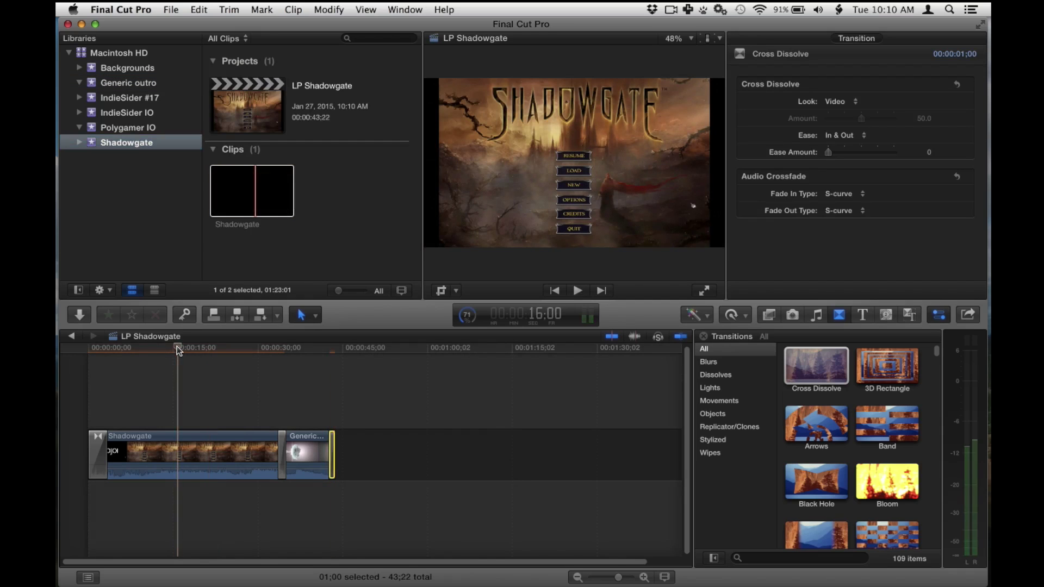
pyautogui.moveTo(177, 347); pyautogui.dragTo(154, 348)
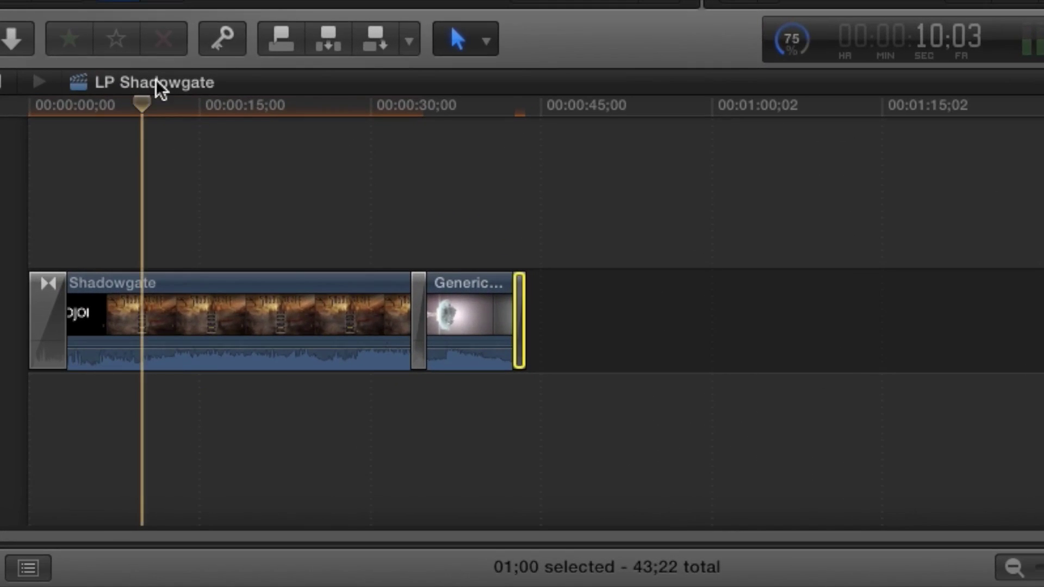
# - Blade the Shadowgate clip at two points and delete the 13-second middle piece
pyautogui.click(478, 44)
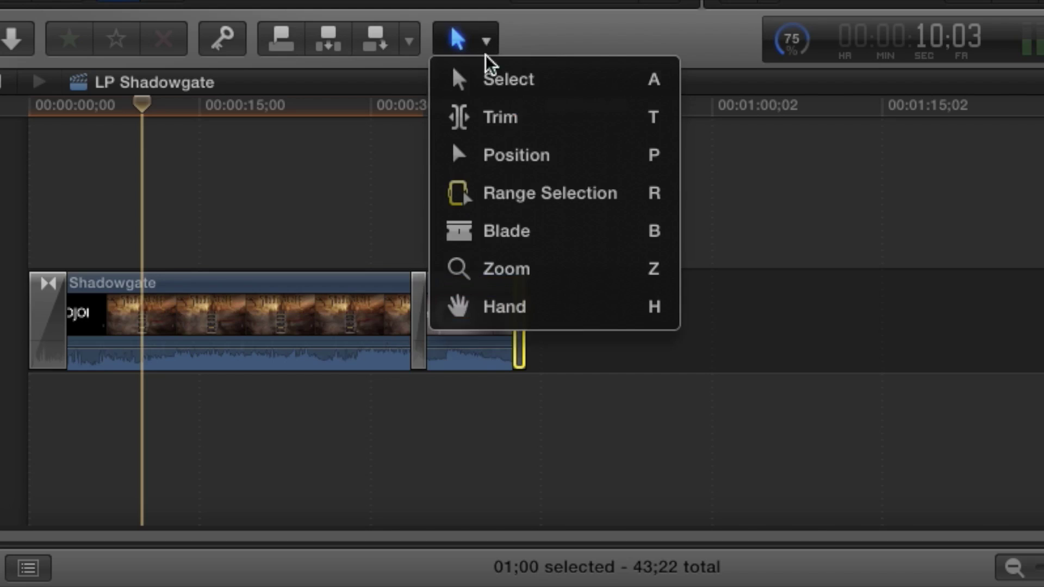
pyautogui.click(488, 231)
pyautogui.click(143, 315)
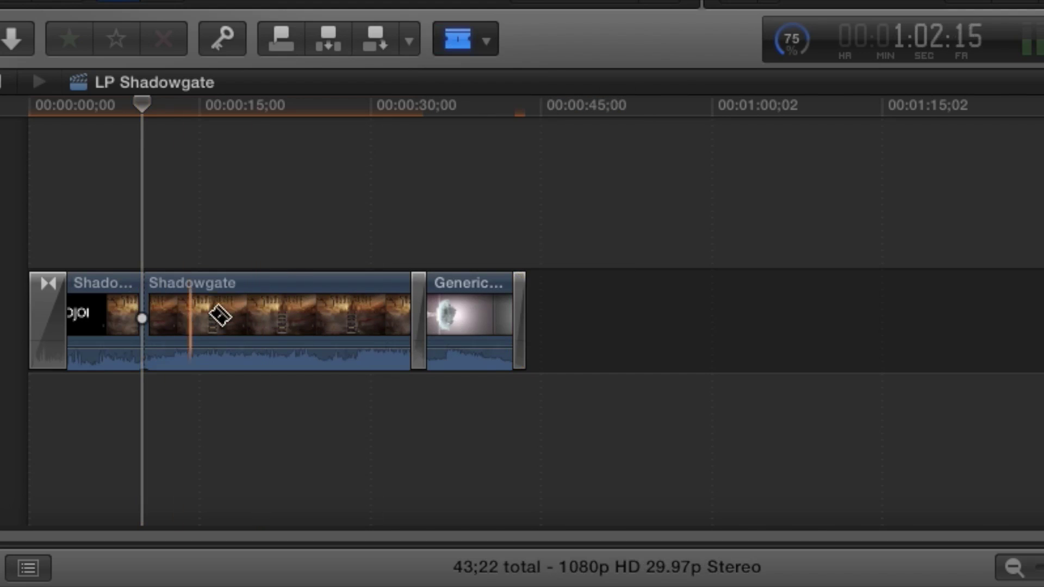
pyautogui.click(291, 315)
pyautogui.press('a')
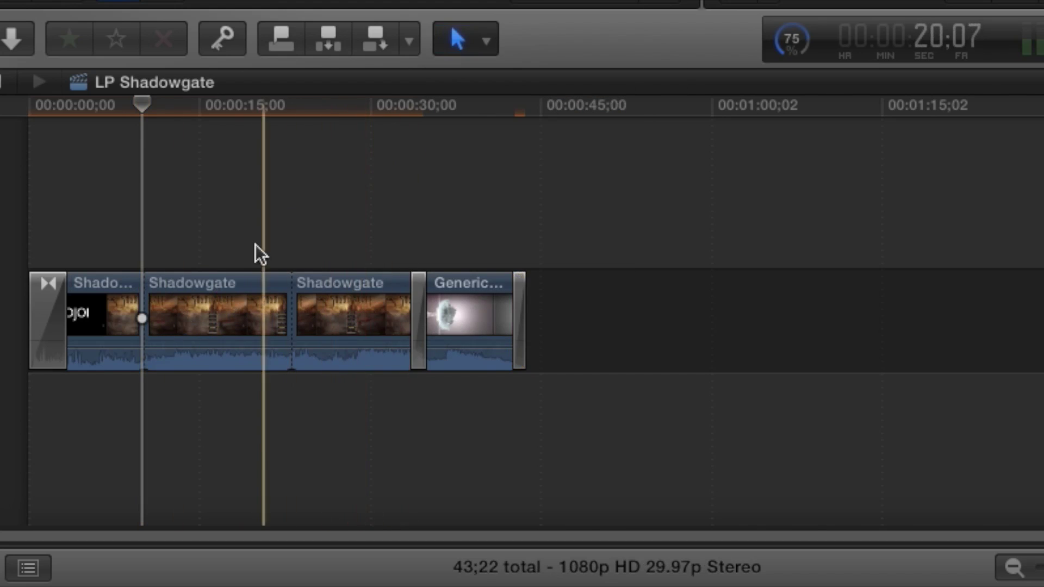
pyautogui.click(234, 266)
pyautogui.click(240, 286)
pyautogui.press('Delete')
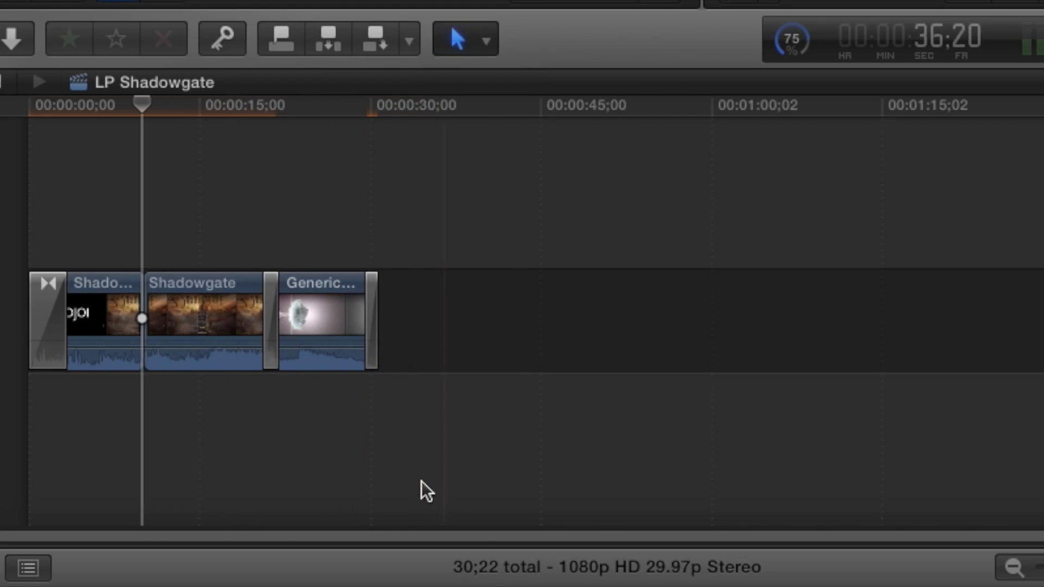
pyautogui.moveTo(133, 102)
pyautogui.mouseDown()
pyautogui.moveTo(142, 102)
pyautogui.moveTo(119, 103)
pyautogui.moveTo(167, 104)
pyautogui.moveTo(139, 107)
pyautogui.moveTo(177, 114)
pyautogui.moveTo(139, 113)
pyautogui.mouseUp()
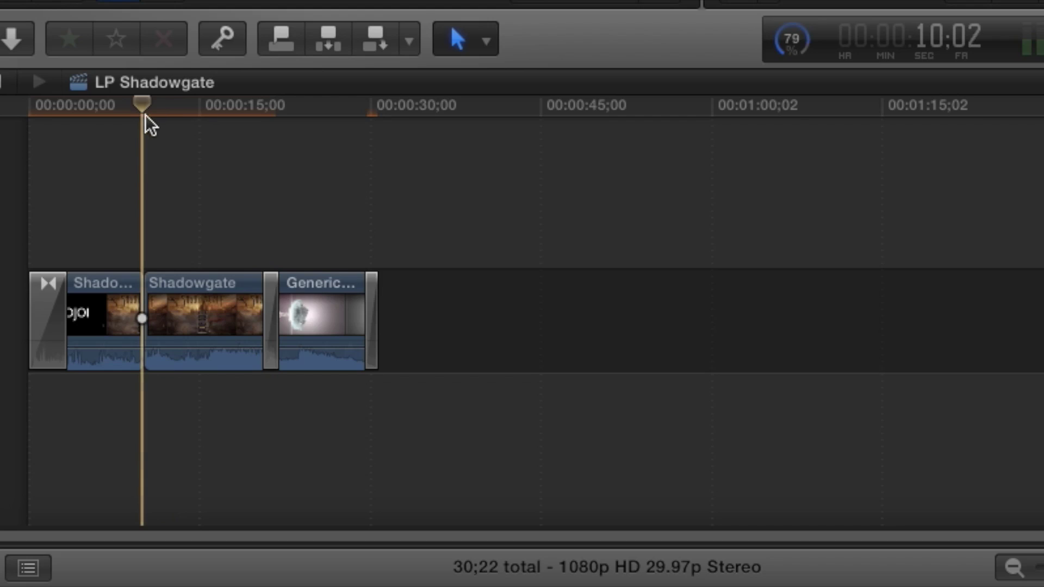
# - Undo the deletion and retime the middle Shadowgate section to Fast 4x, shrinking it to 03;08
pyautogui.press('super+z')
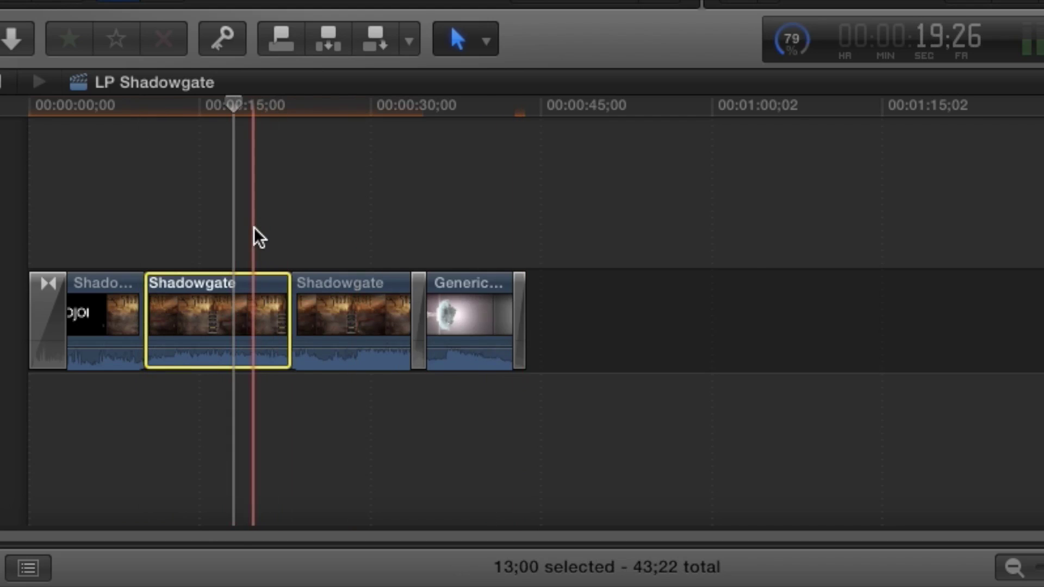
pyautogui.rightClick(252, 279)
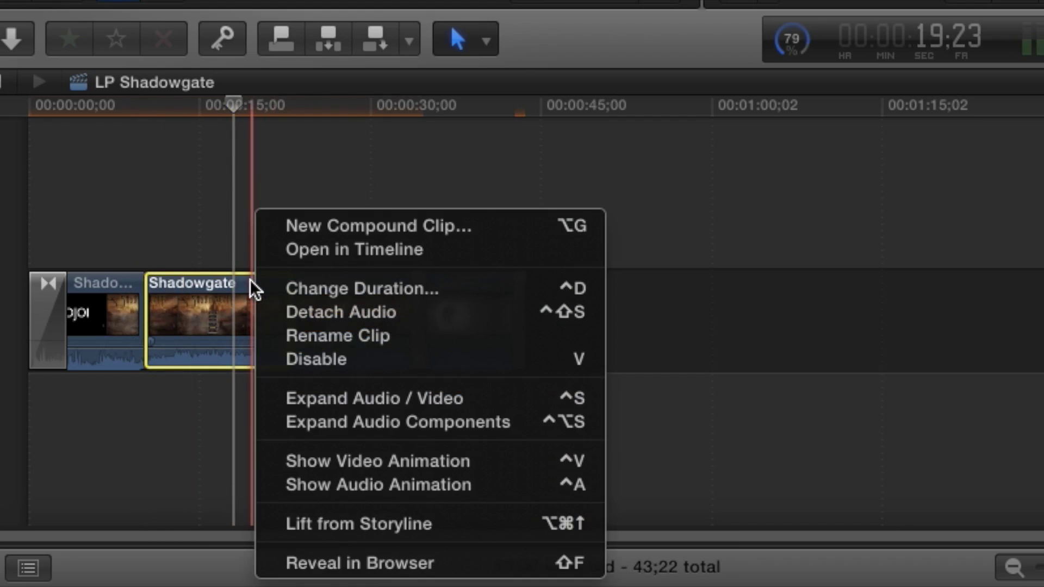
pyautogui.click(205, 220)
pyautogui.press('super+r')
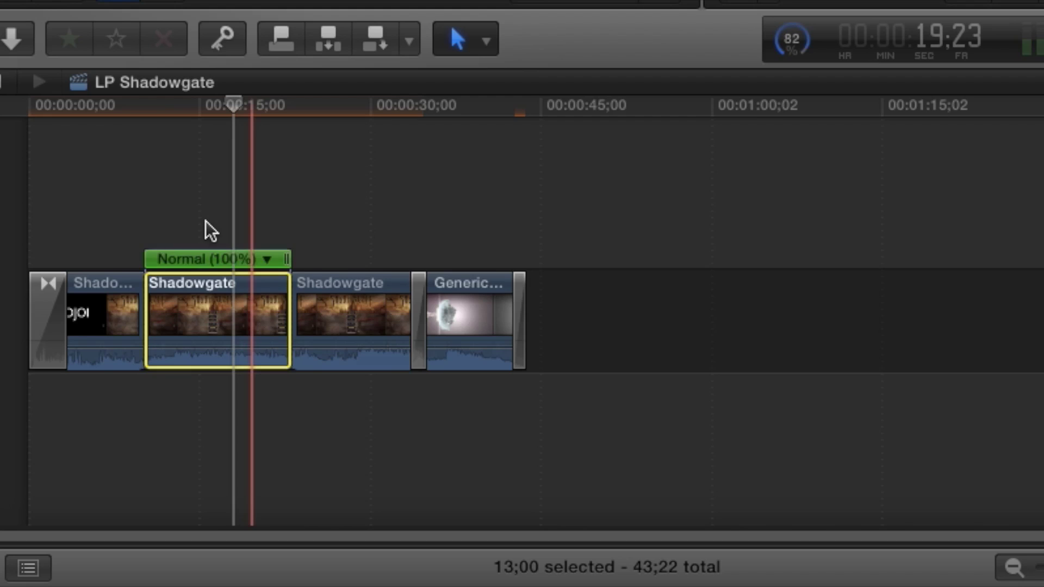
pyautogui.click(266, 258)
pyautogui.moveTo(329, 307)
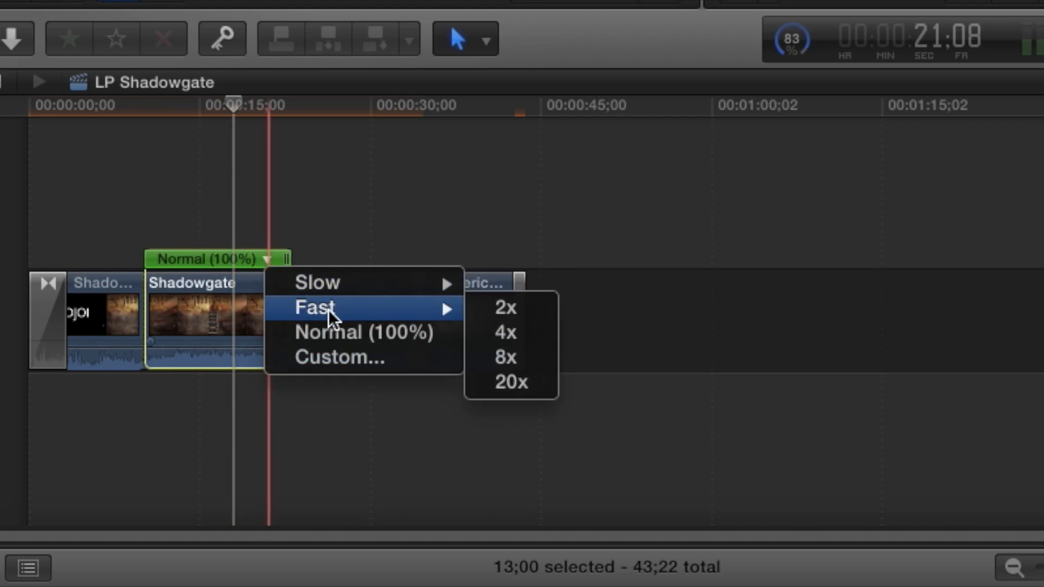
pyautogui.click(514, 332)
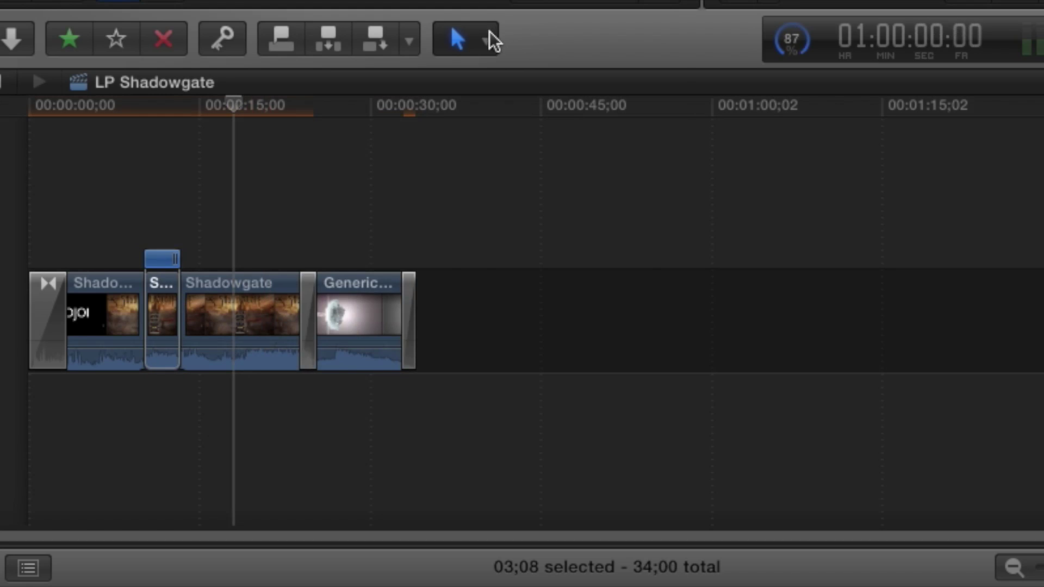
pyautogui.click(488, 39)
# - Connect Benny Hill Theme audio only above the 4x section, trimmed to 03;03, and play it back
pyautogui.click(484, 7)
pyautogui.click(408, 39)
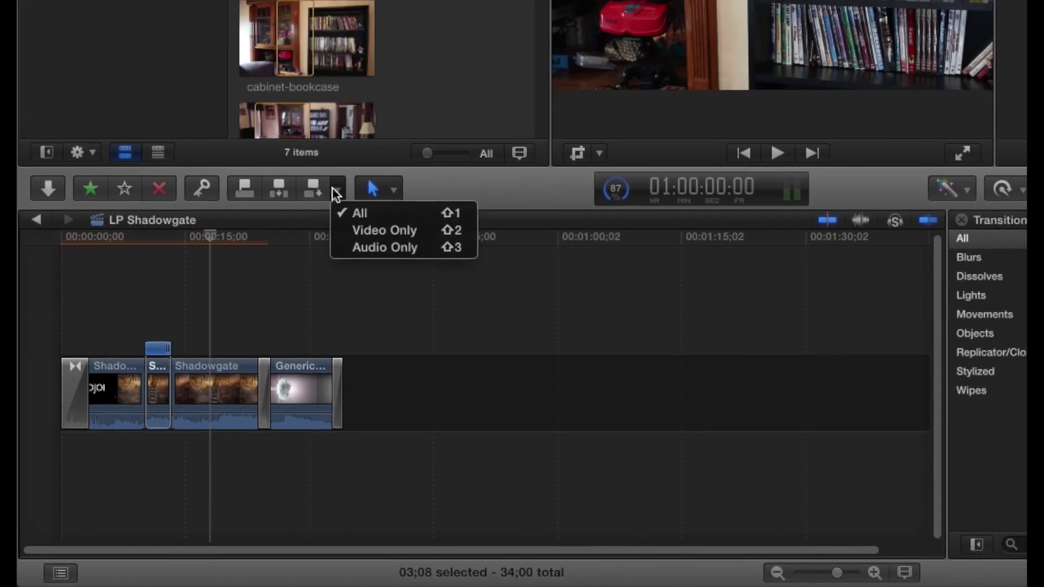
pyautogui.click(388, 243)
pyautogui.click(260, 72)
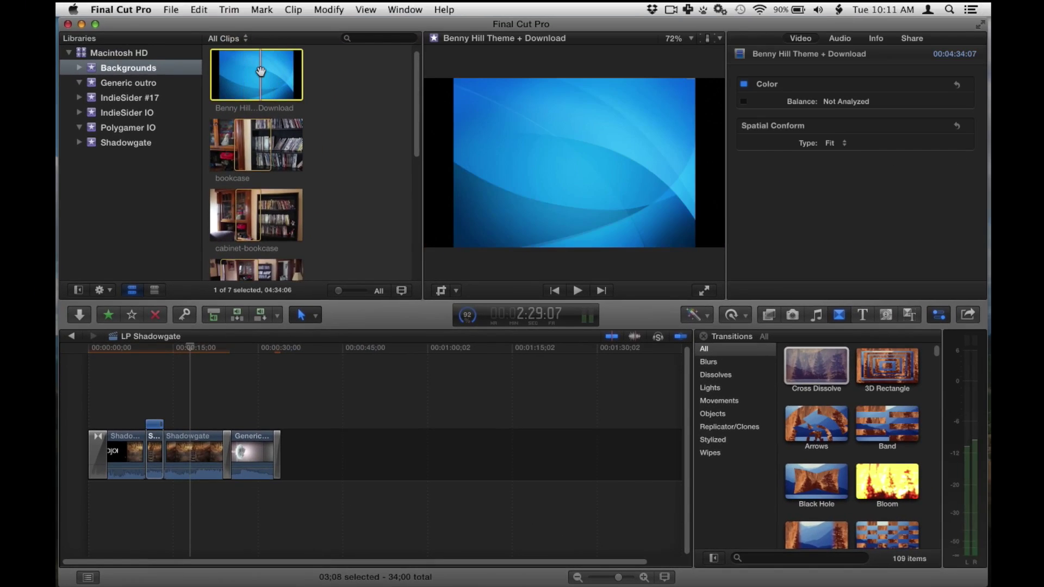
pyautogui.moveTo(260, 72); pyautogui.dragTo(194, 411)
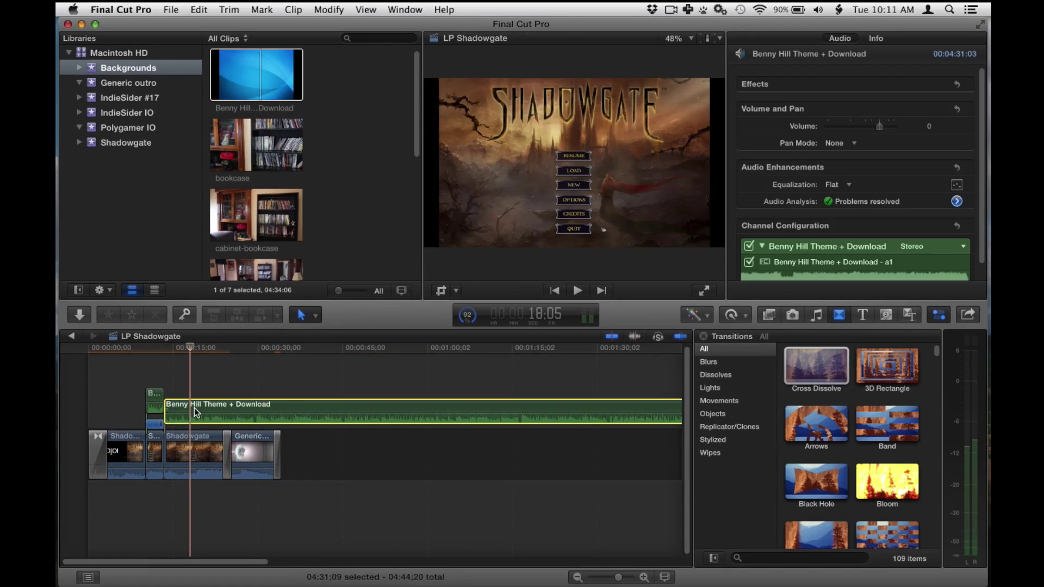
pyautogui.press('Delete')
pyautogui.click(133, 349)
pyautogui.press('space')
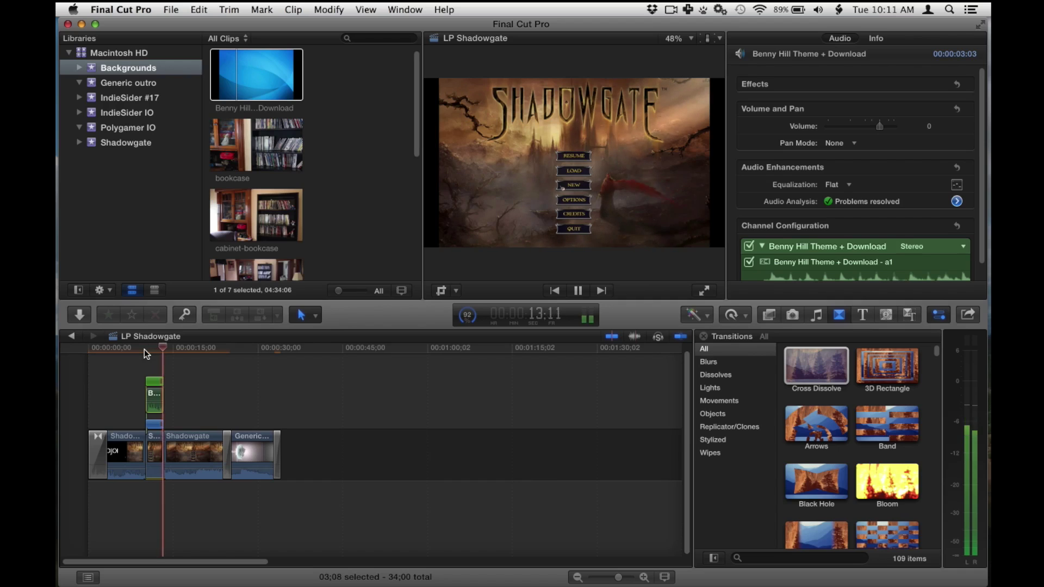
pyautogui.press('space')
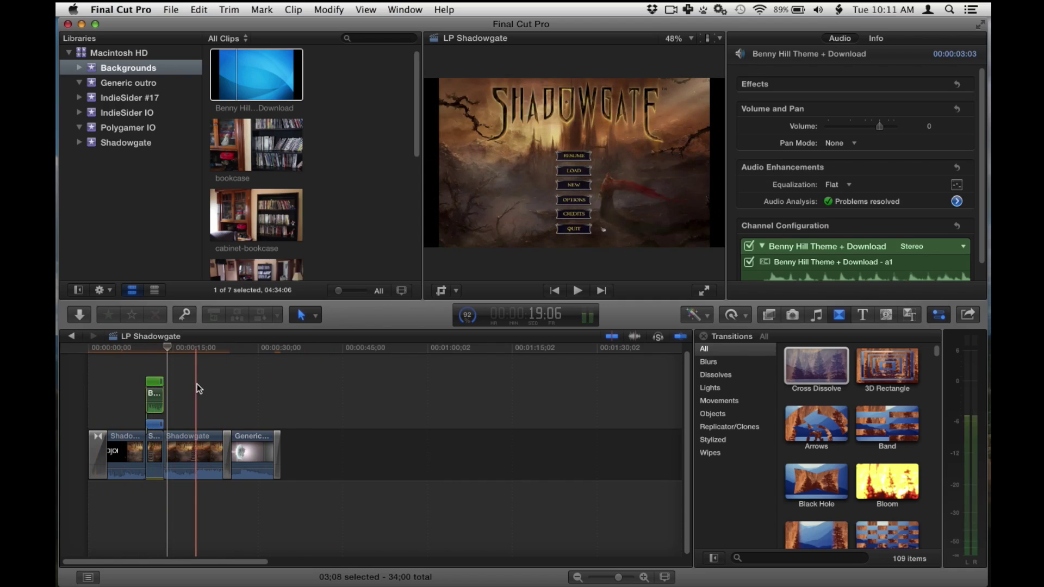
# - Share LP Shadowgate as a Master File to the Desktop and show its Background Tasks progress
pyautogui.click(170, 9)
pyautogui.moveTo(244, 139)
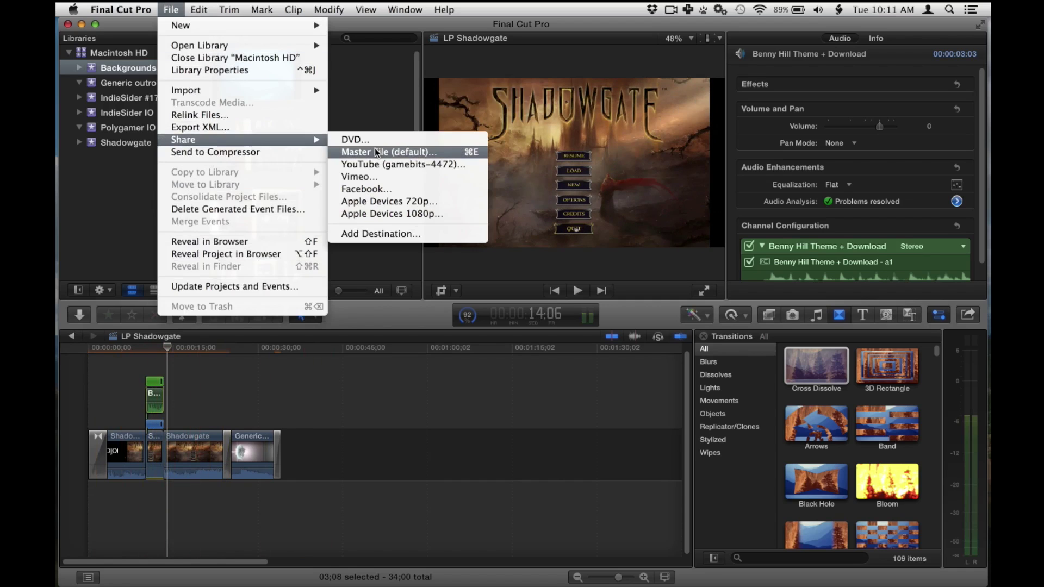
pyautogui.click(375, 152)
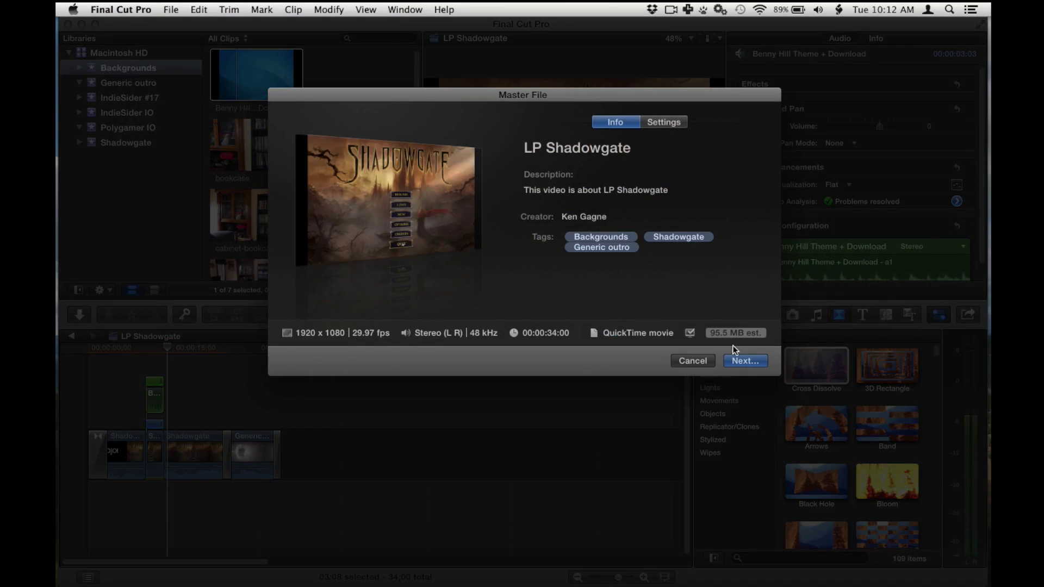
pyautogui.click(743, 361)
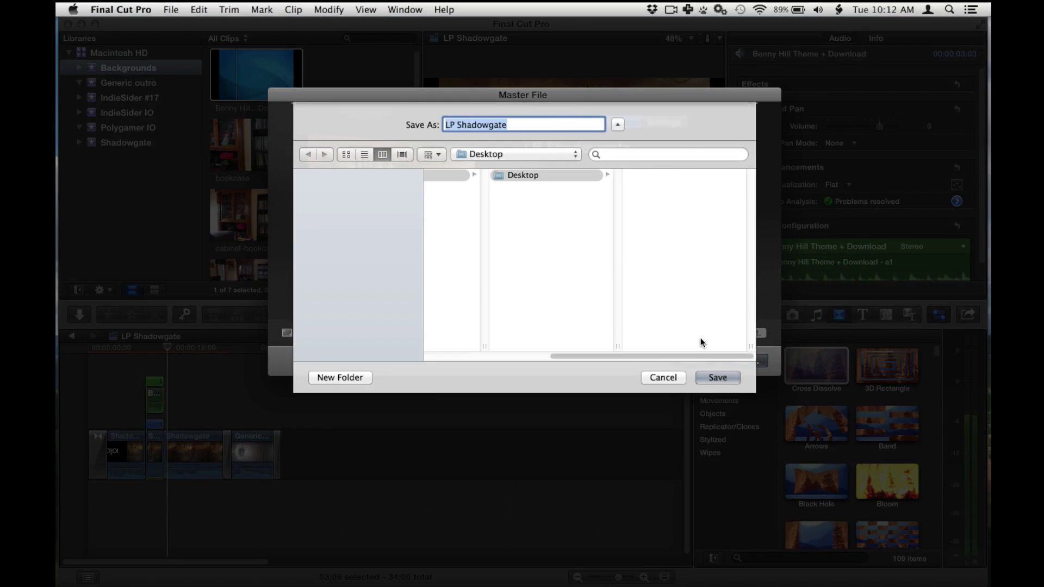
pyautogui.click(713, 378)
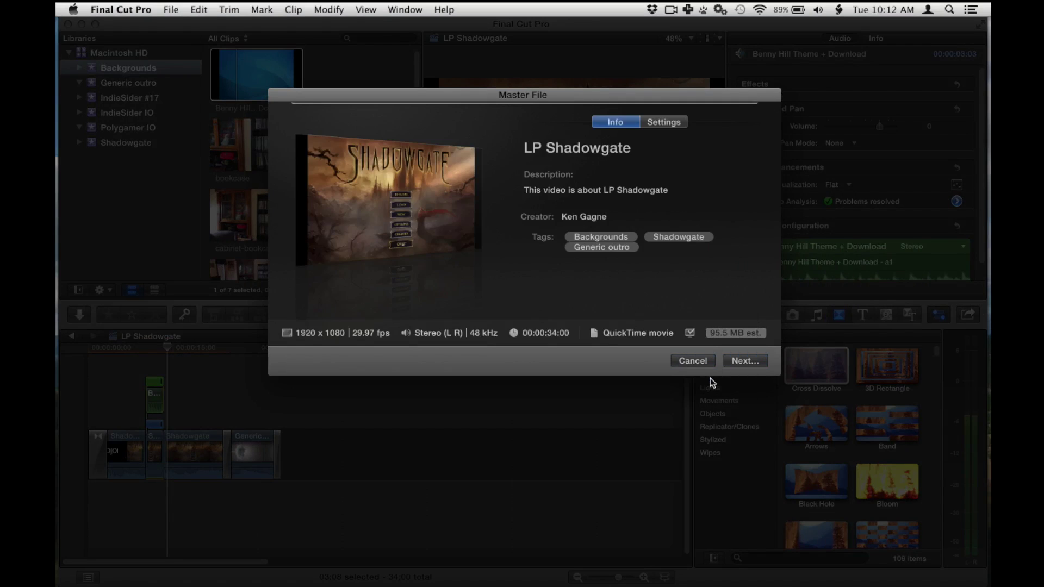
pyautogui.press('super+9')
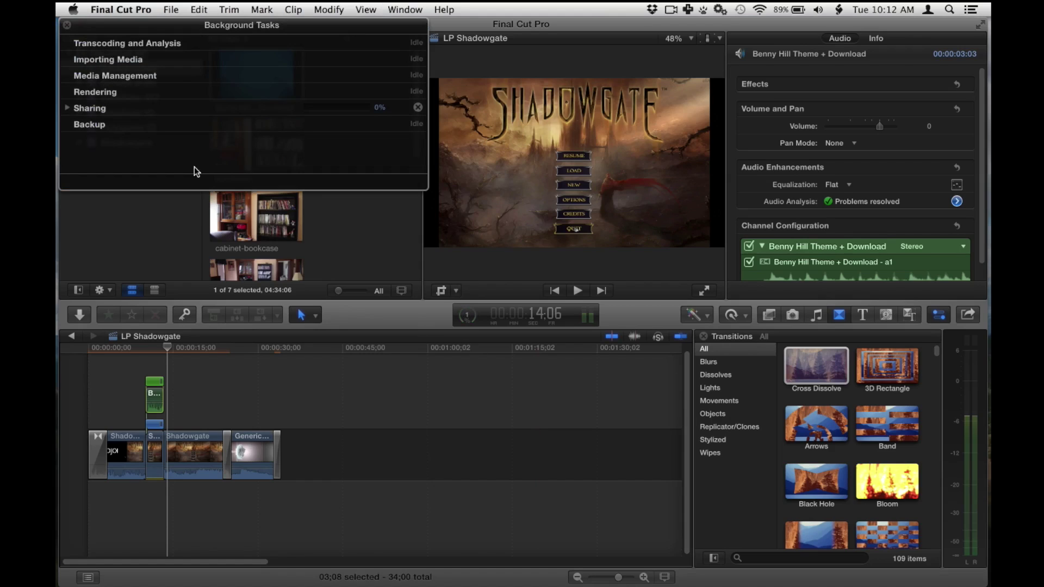
pyautogui.click(68, 108)
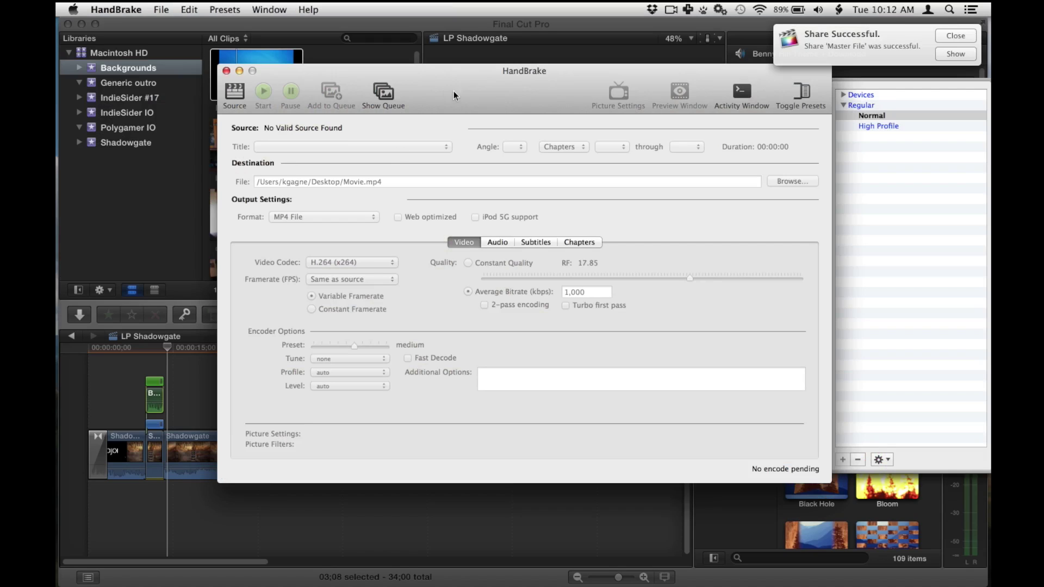
# - Load LP Shadowgate.mov from the Desktop as HandBrake's source and enable Web optimized
pyautogui.click(232, 97)
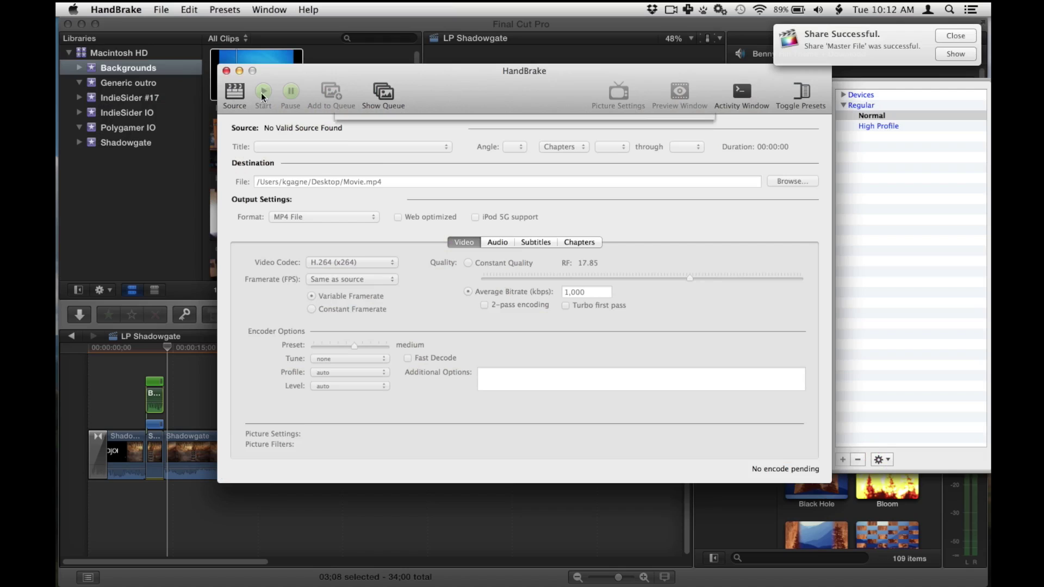
pyautogui.press('s')
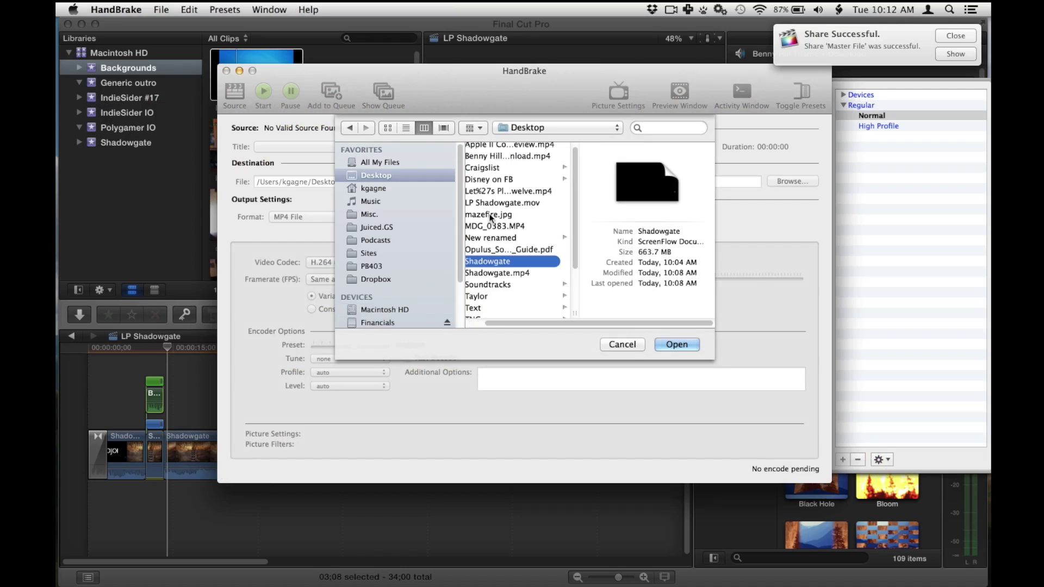
pyautogui.click(481, 203)
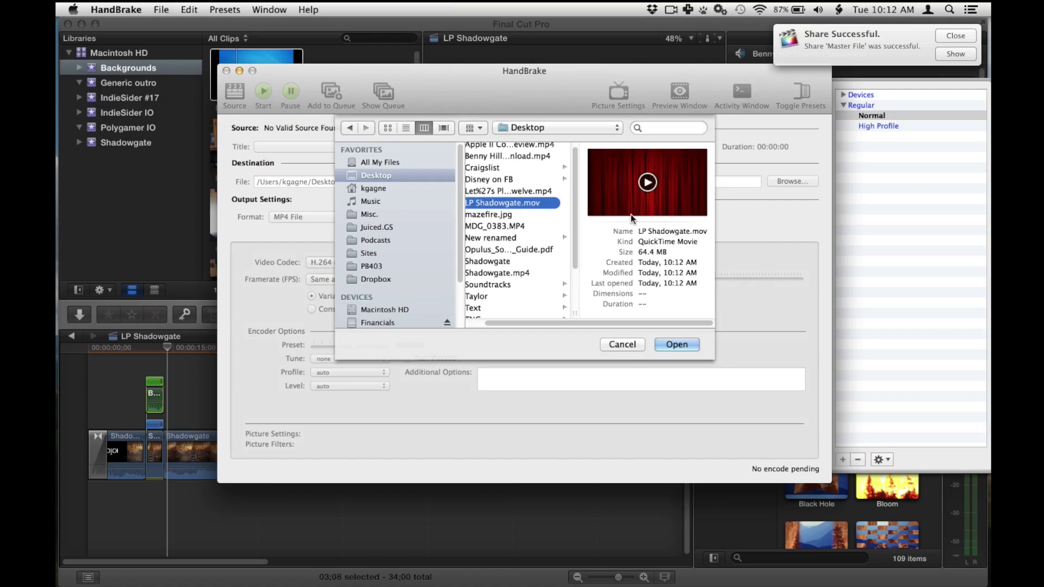
pyautogui.click(674, 345)
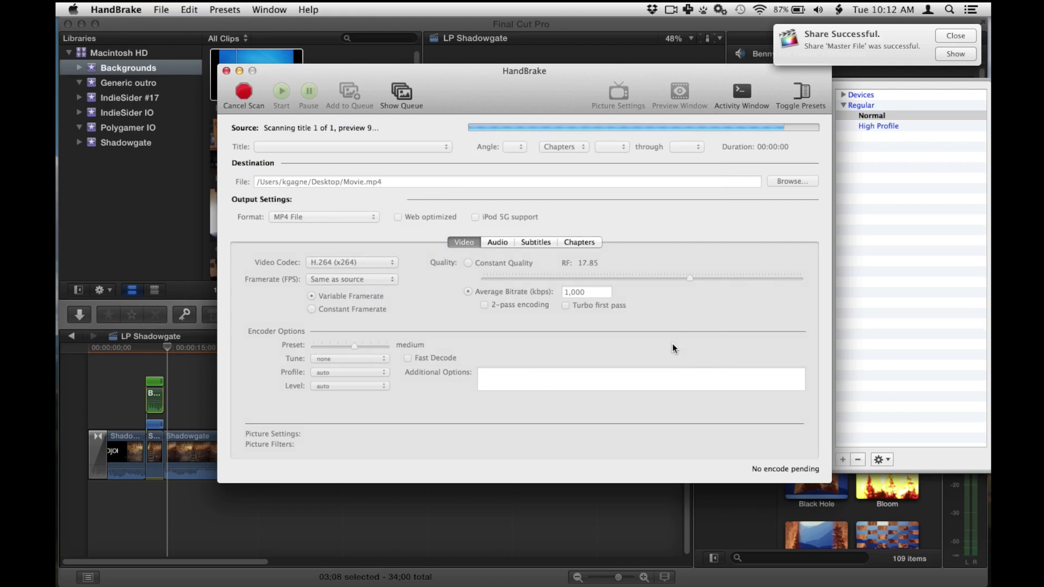
pyautogui.click(397, 217)
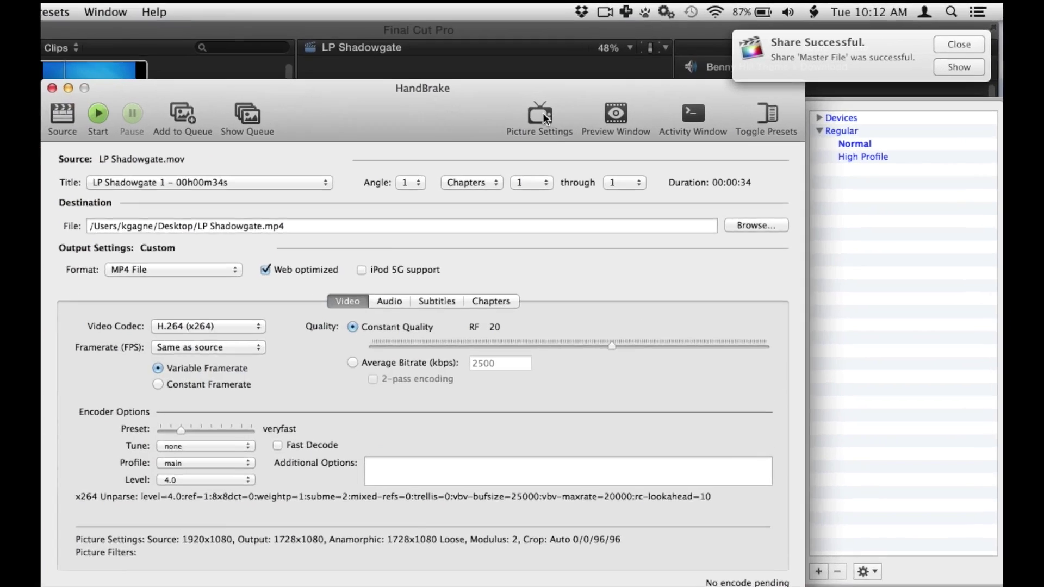
# - Open HandBrake's Picture Settings and switch cropping to Custom
pyautogui.click(619, 91)
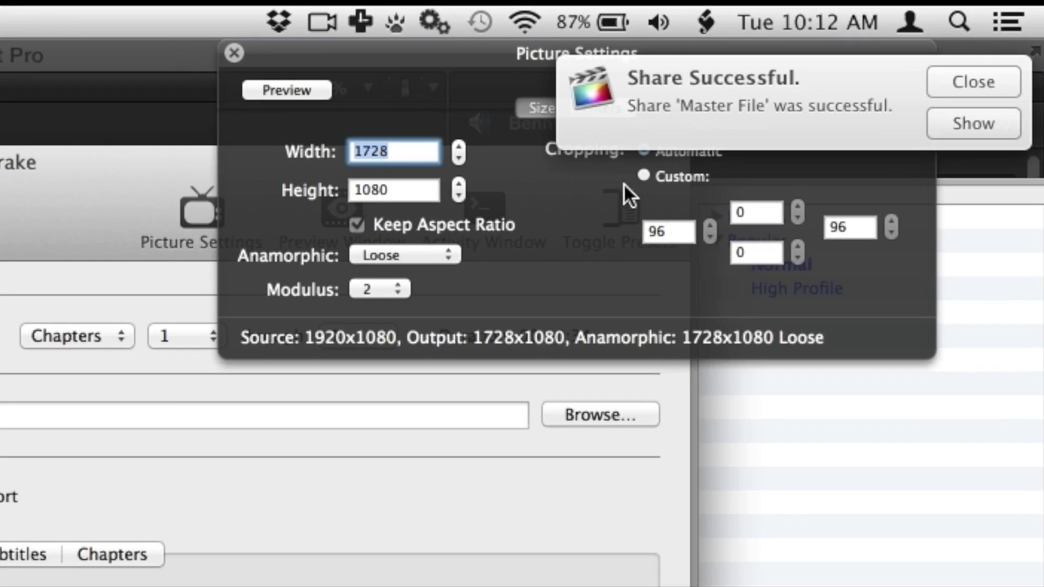
pyautogui.click(999, 85)
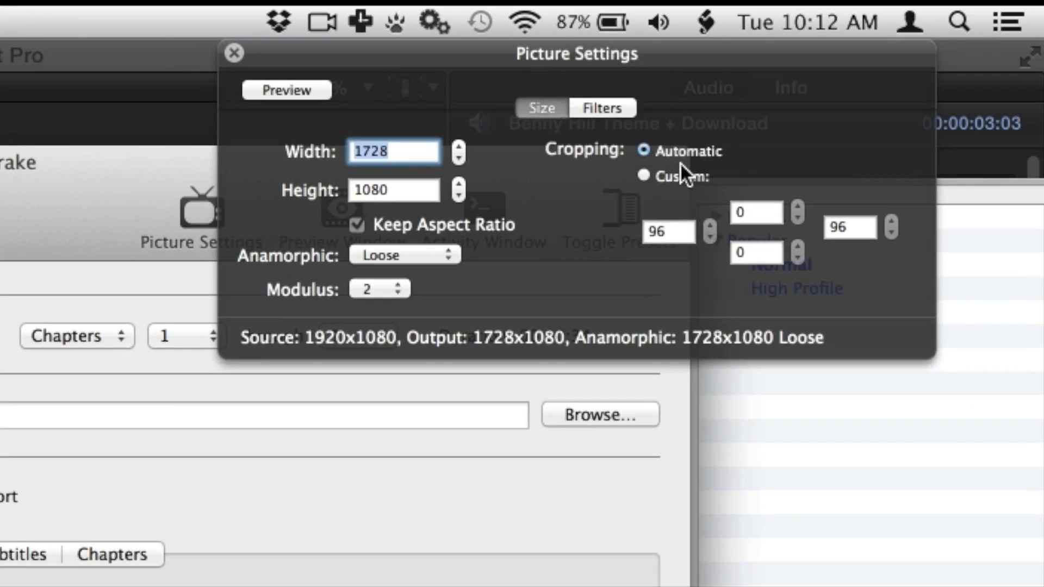
pyautogui.doubleClick(684, 231)
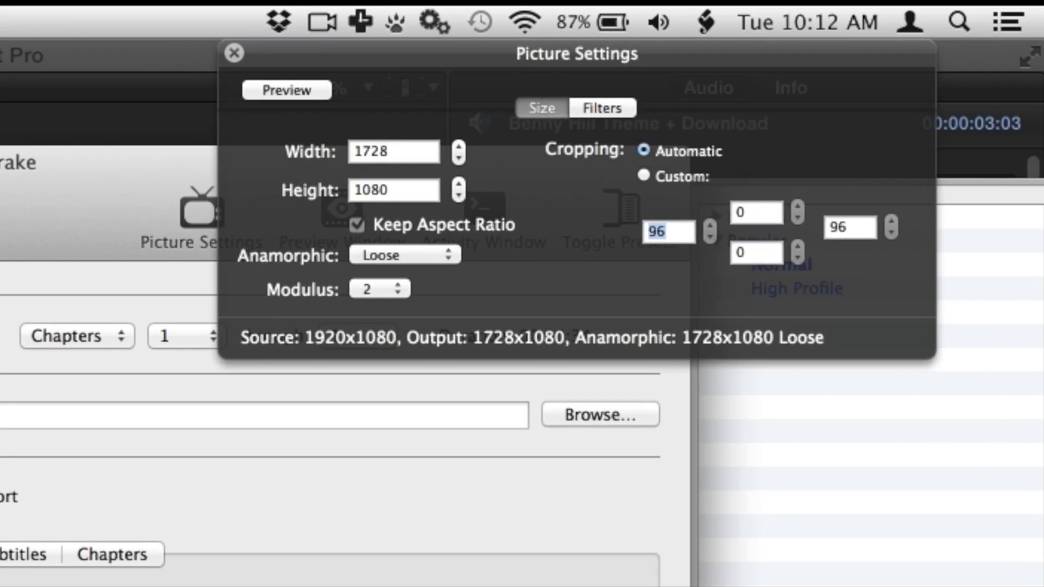
pyautogui.press('Tab')
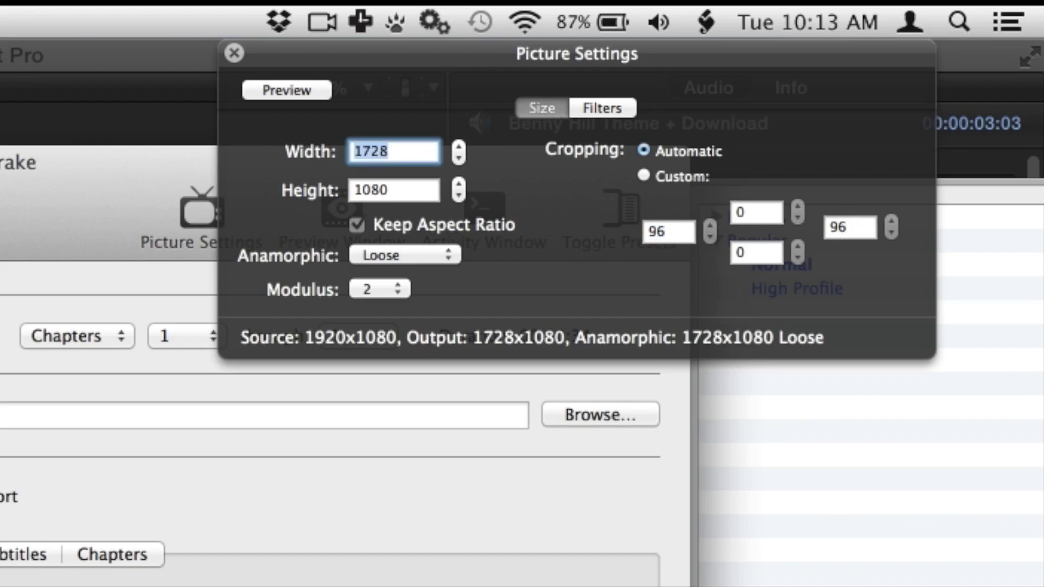
pyautogui.click(645, 175)
# - Set the crop values to 0 and width to 1920 for a full 1920x1080 output
pyautogui.doubleClick(671, 228)
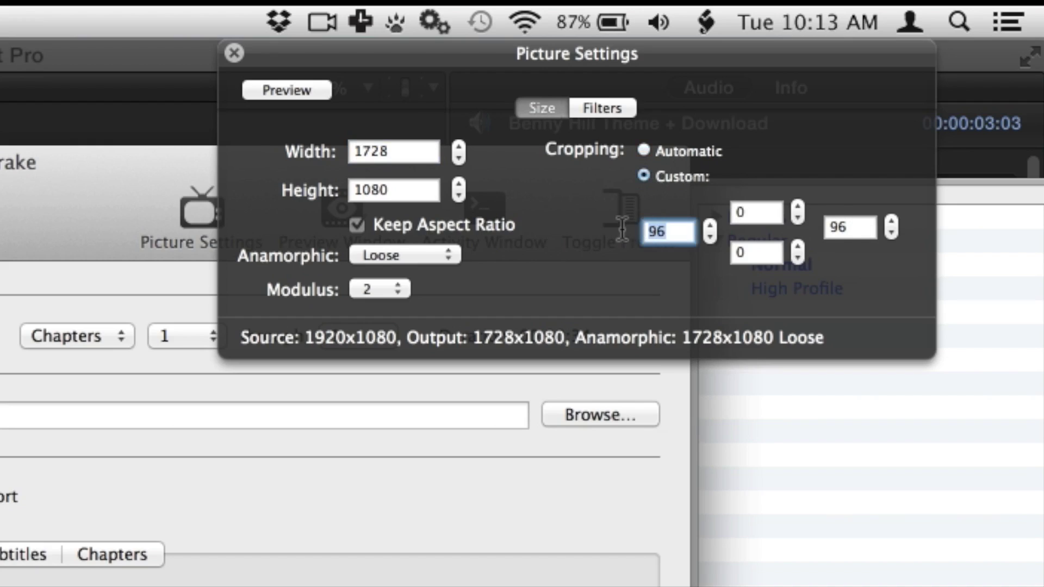
pyautogui.write('0')
pyautogui.press('Tab')
pyautogui.press('Tab')
pyautogui.press('Tab')
pyautogui.write('0')
pyautogui.press('Tab')
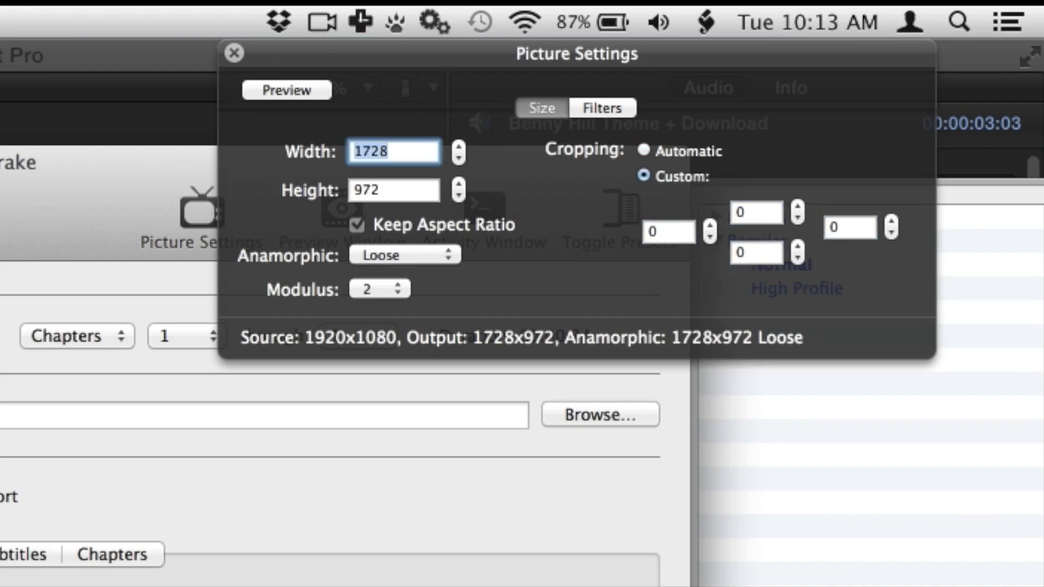
pyautogui.write('1920')
pyautogui.press('Tab')
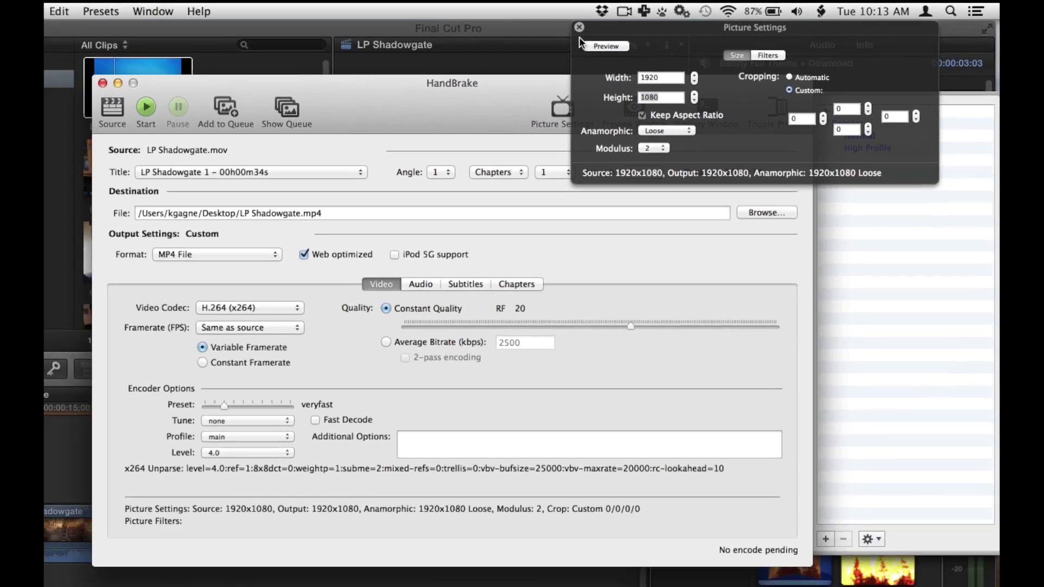
# - Encode LP Shadowgate.mp4 to the Desktop at 1920x1080 and dismiss the queue-done notice
pyautogui.click(234, 53)
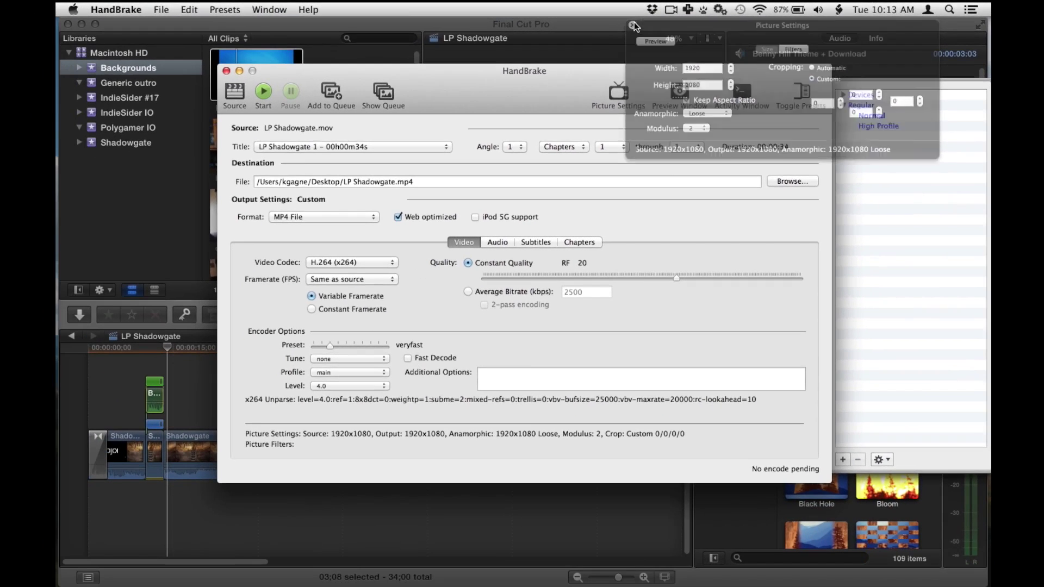
pyautogui.click(264, 93)
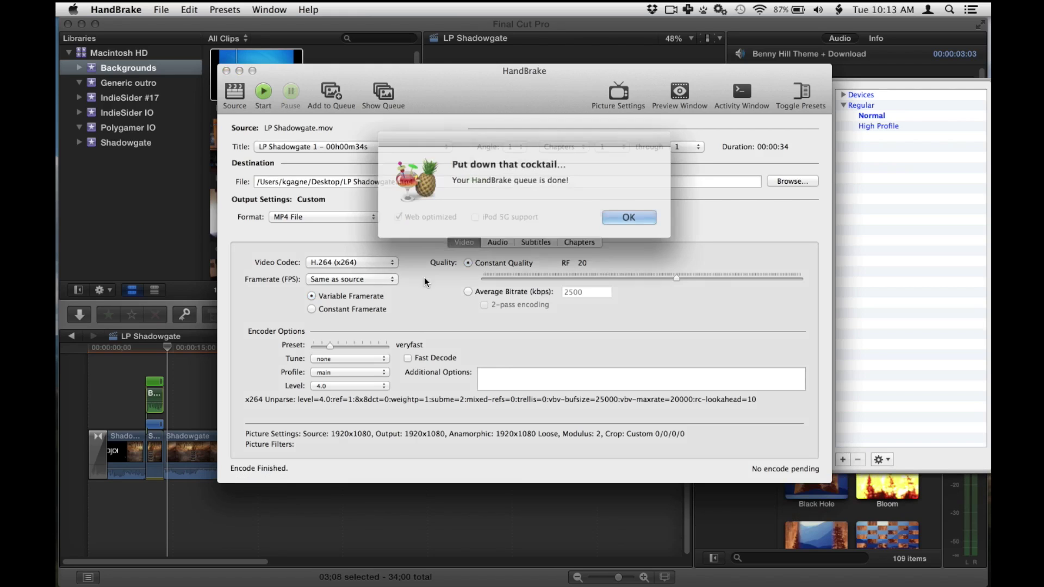
pyautogui.click(635, 215)
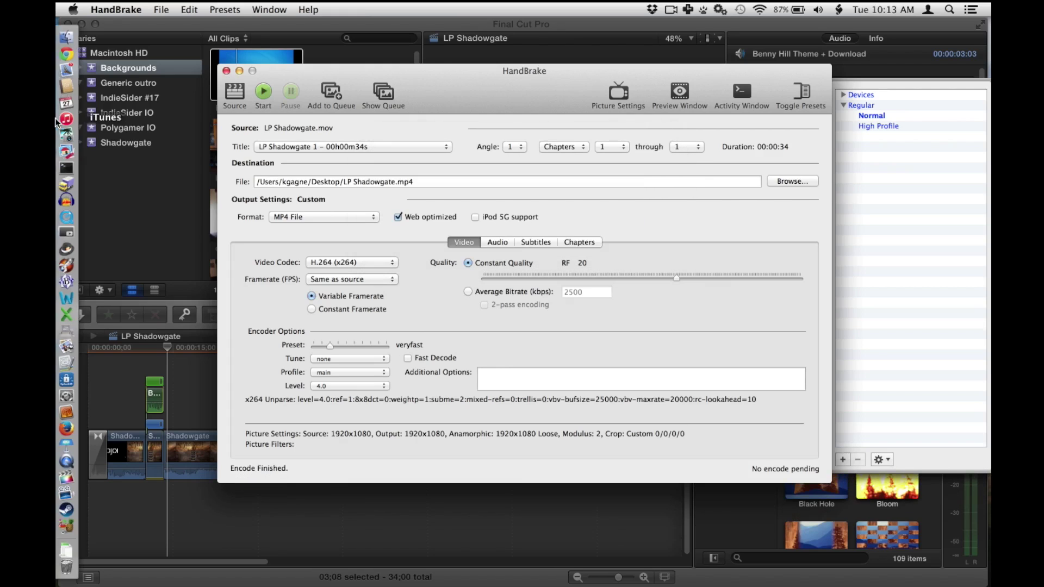
# - Go to youtube.com/upload, set privacy to Unlisted, and upload LP Shadowgate.mp4
pyautogui.click(69, 52)
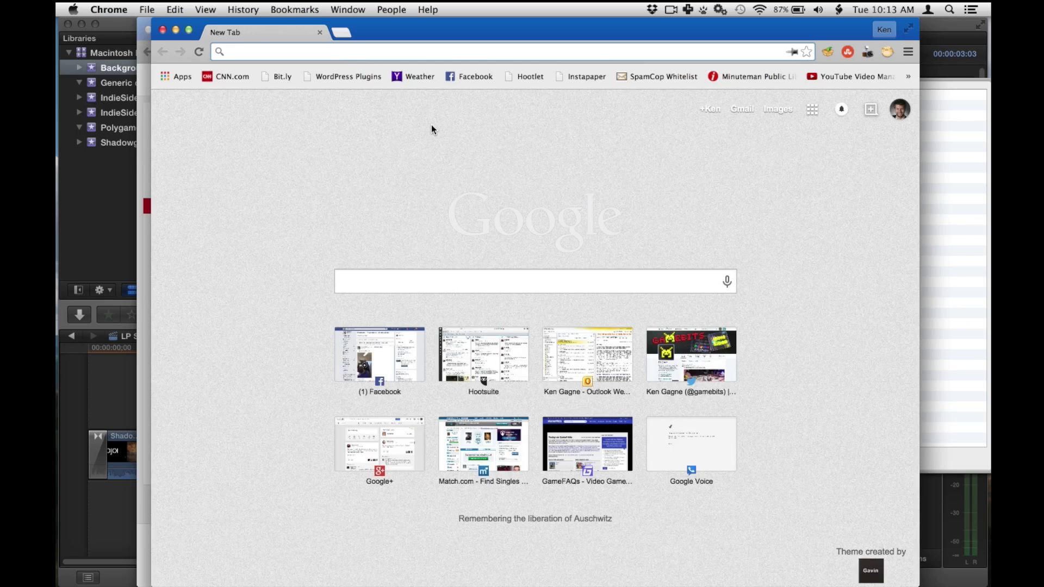
pyautogui.write('yout')
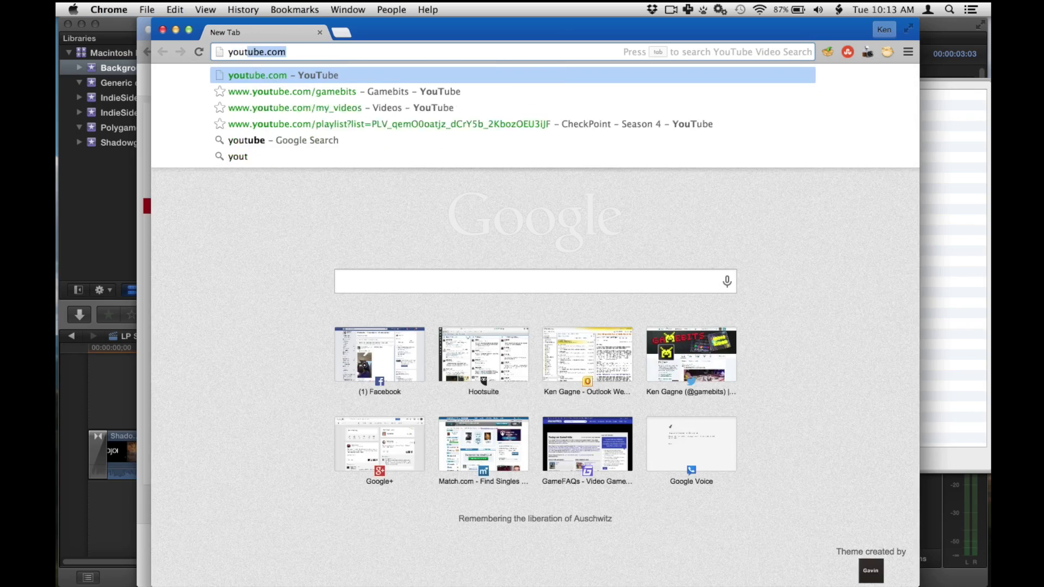
pyautogui.write('ube.com/upl')
pyautogui.press('Return')
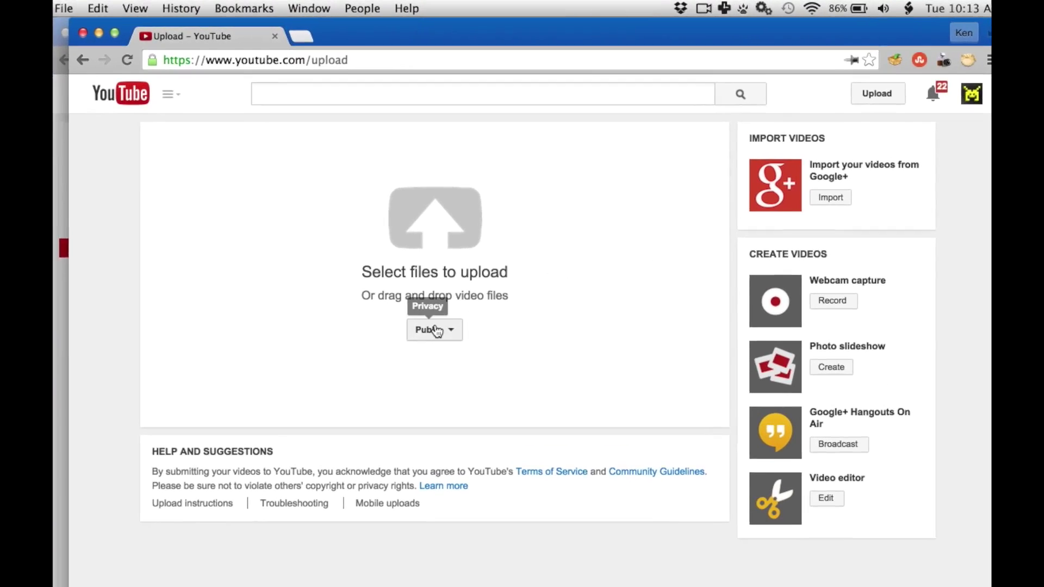
pyautogui.click(436, 330)
pyautogui.click(444, 376)
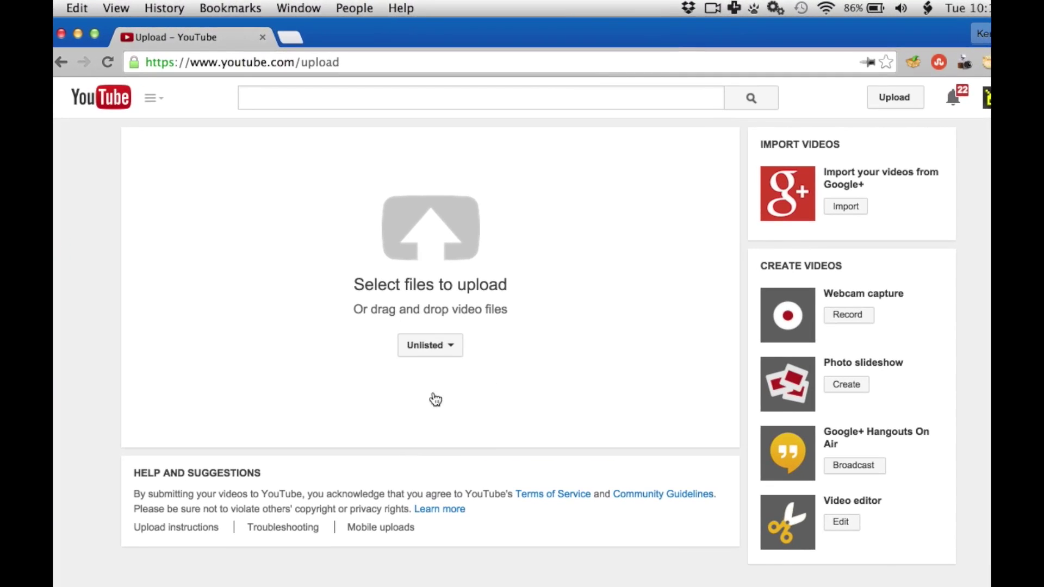
pyautogui.click(436, 246)
pyautogui.write('lp')
pyautogui.press('Down')
pyautogui.press('Return')
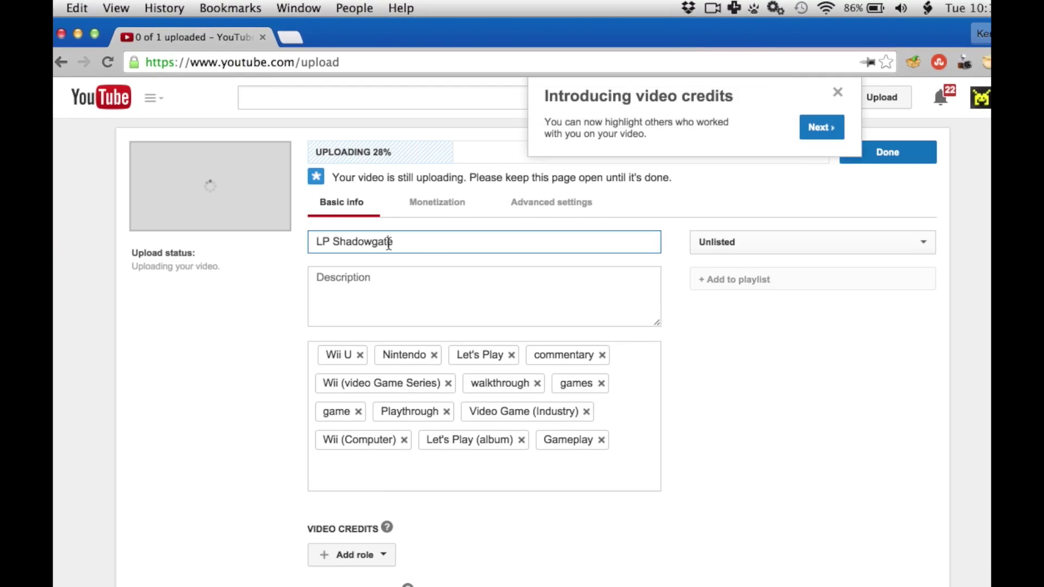
# - Change the video title to 'Let's Play Shadowgate!'
pyautogui.press('super+Left')
pyautogui.press('Right')
pyautogui.write("et's")
pyautogui.press('Right')
pyautogui.write('l')
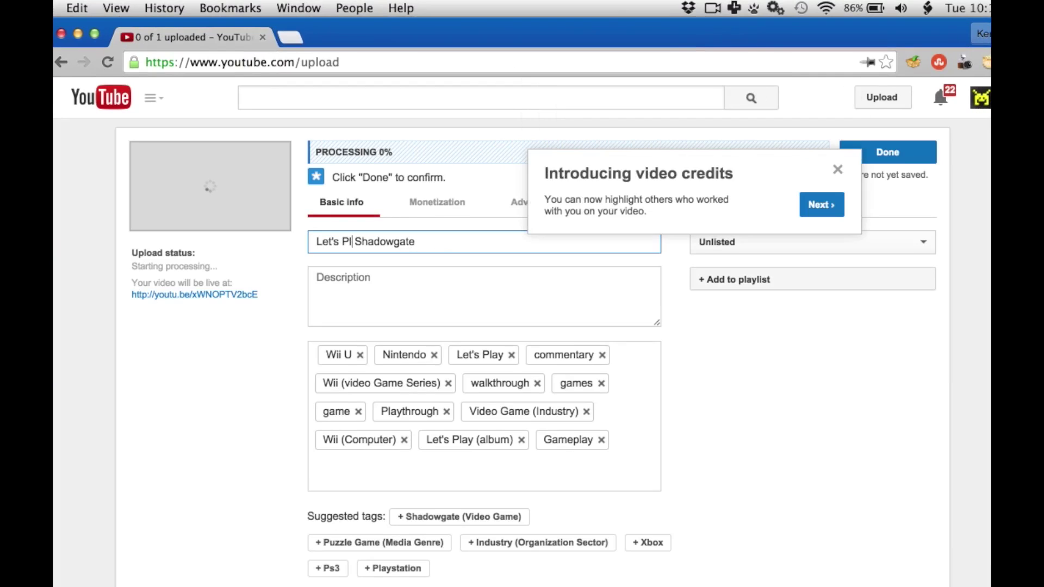
pyautogui.write('ay')
pyautogui.write('!')
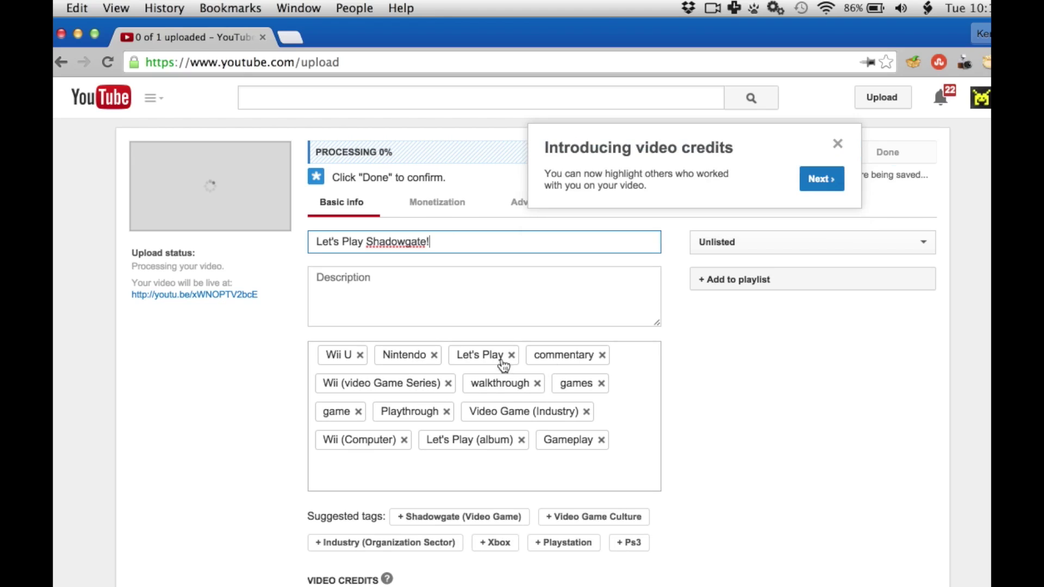
# - Add the Shadowgate game, Zojoi and Steam tags
pyautogui.click(633, 424)
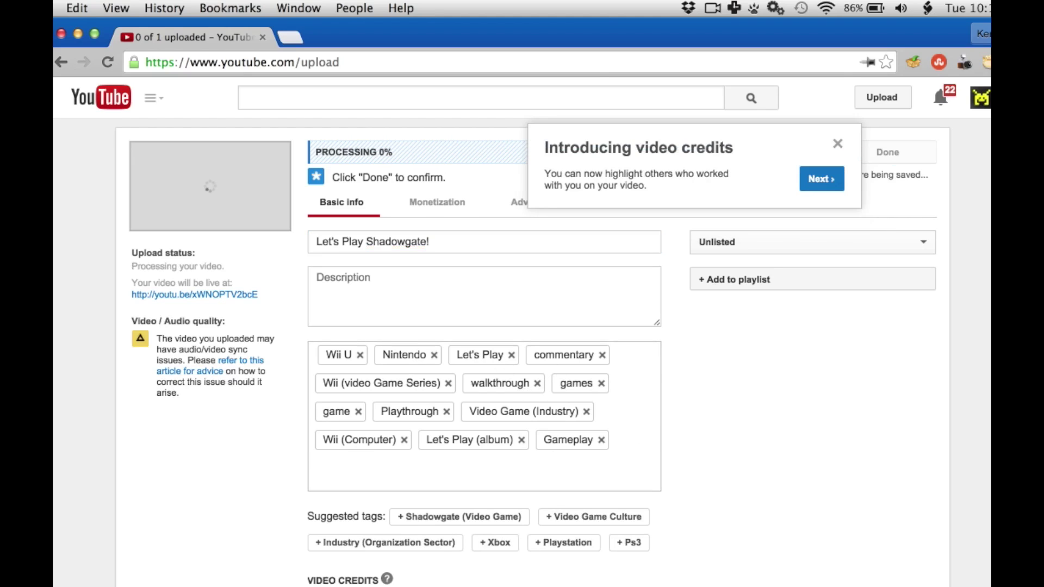
pyautogui.click(443, 404)
pyautogui.write('Z')
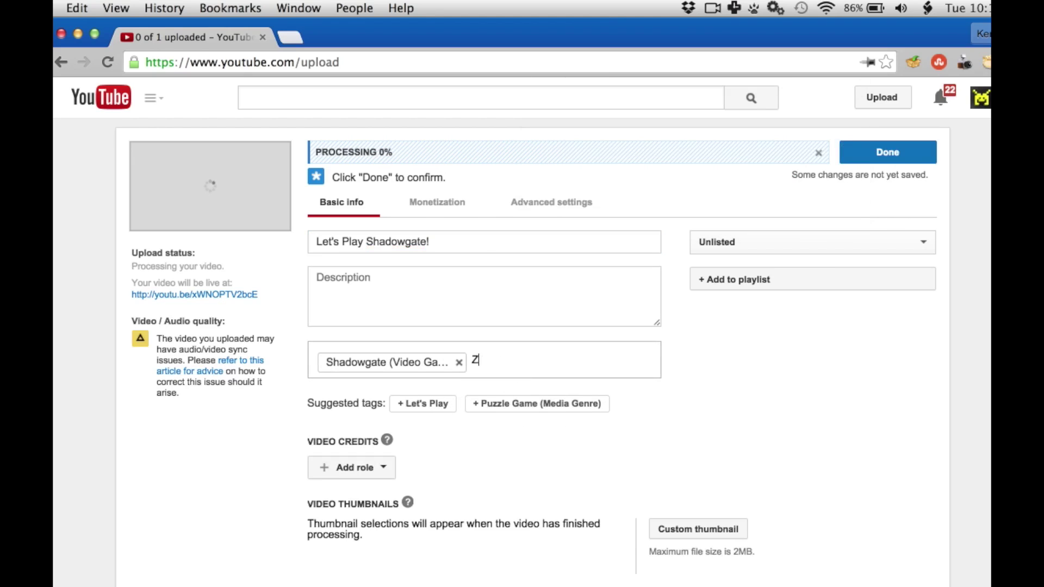
pyautogui.write('ojoi')
pyautogui.press('Return')
pyautogui.write('Ste')
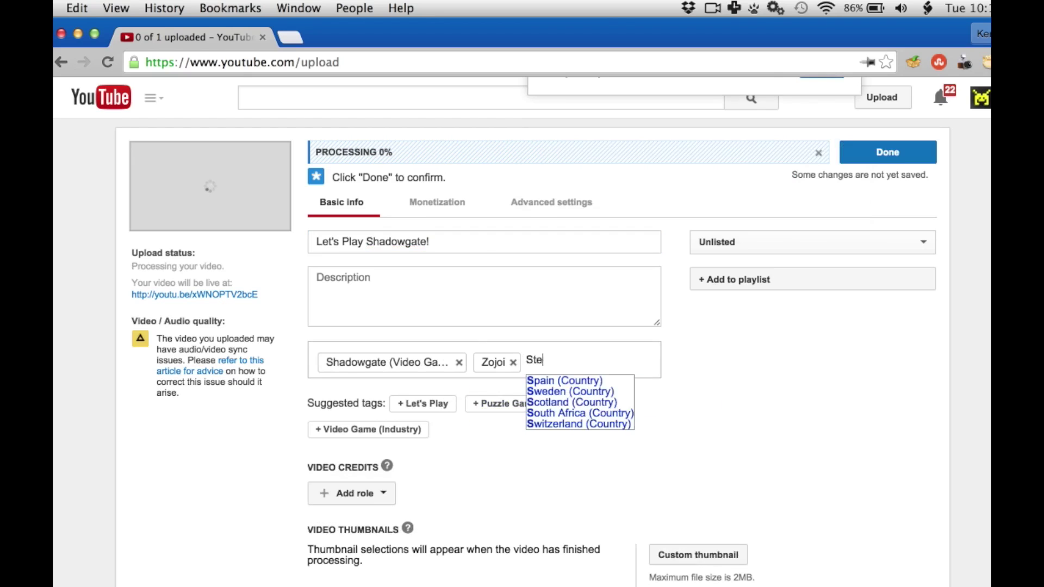
pyautogui.write('am')
pyautogui.press('Return')
# - Turn off skippable video ads, then enter the description 'I show everyone how to record an LP of Shadowgate (Mac).'
pyautogui.click(435, 203)
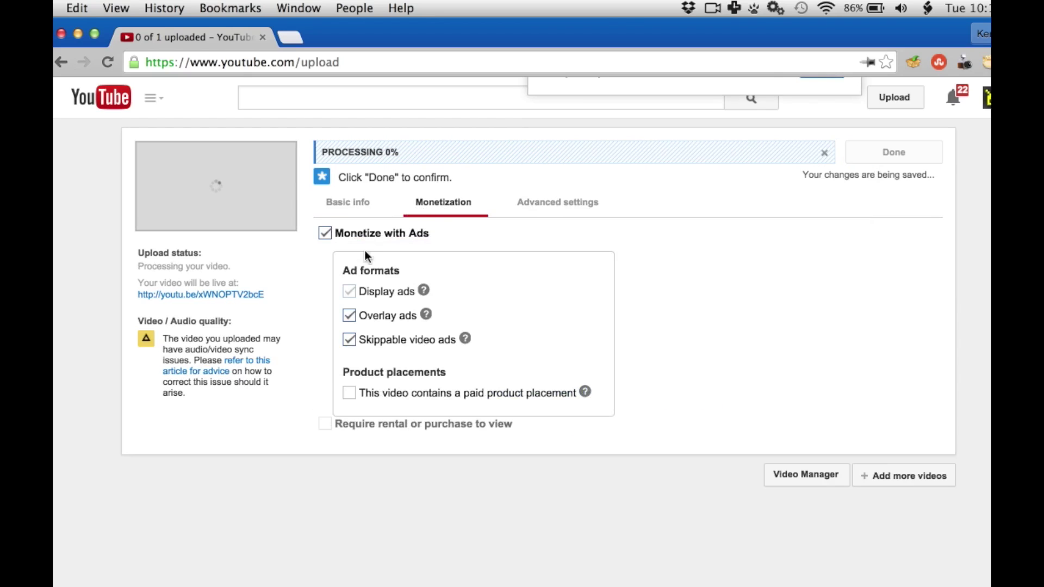
pyautogui.click(349, 339)
pyautogui.click(338, 212)
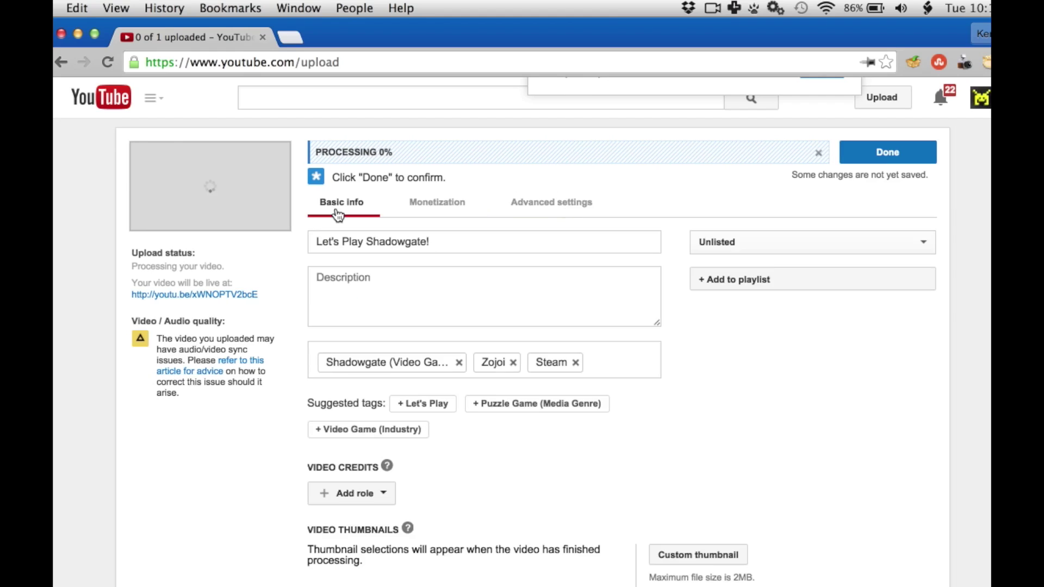
pyautogui.click(387, 297)
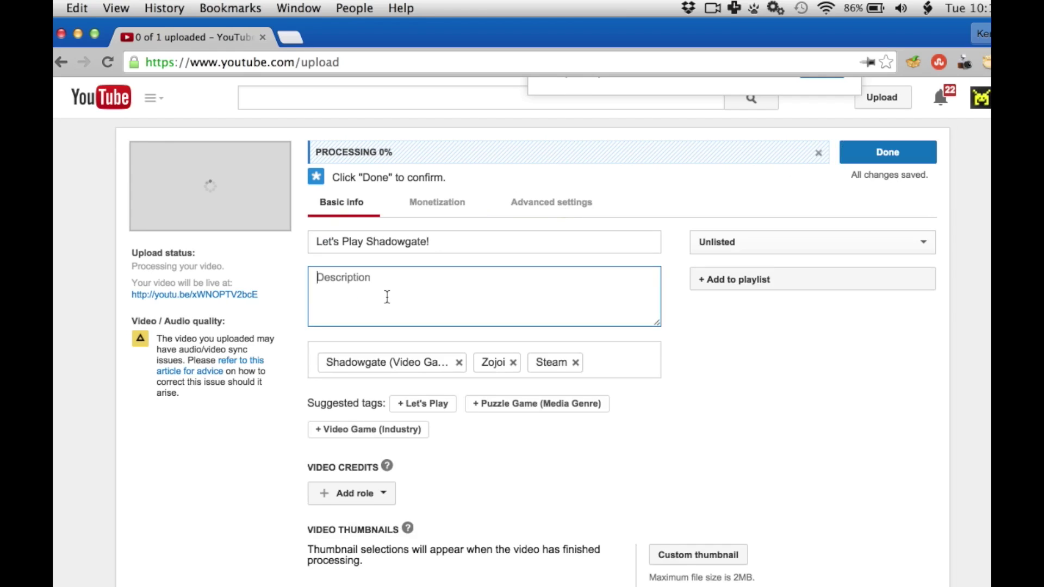
pyautogui.write('I show everyone how to record an LP of Shadowgat')
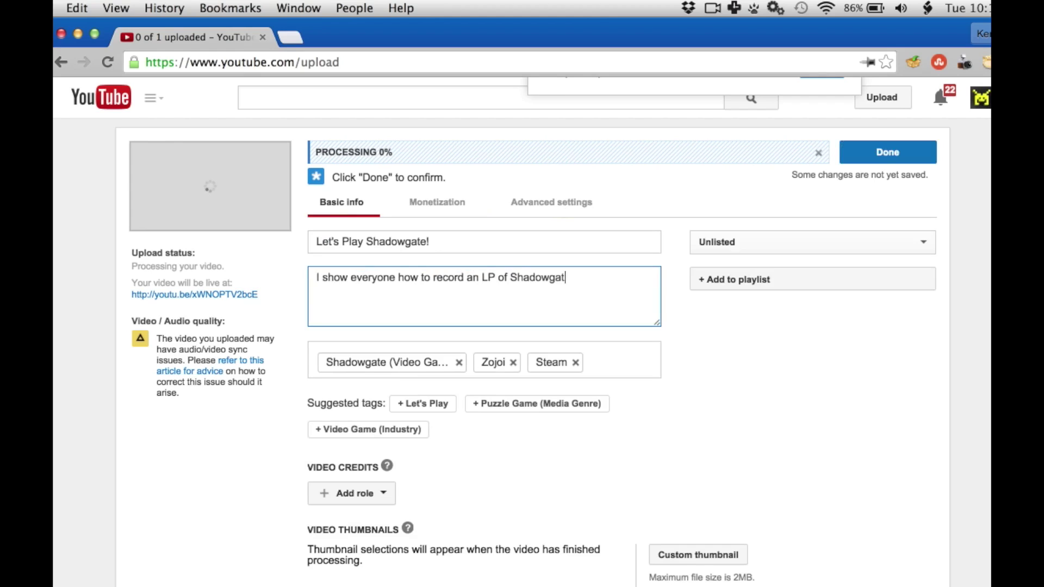
pyautogui.write('e (Mac).')
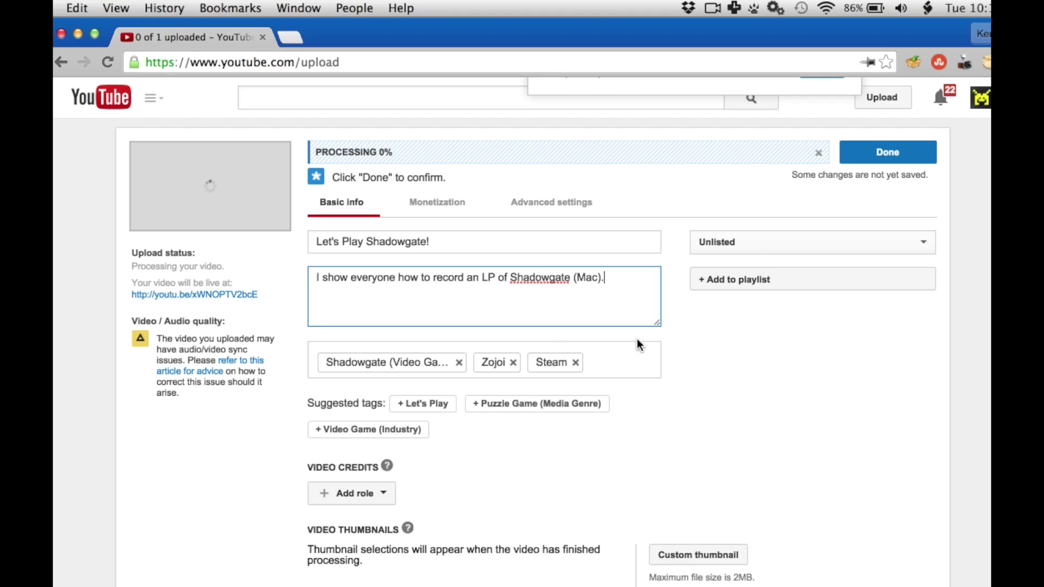
# - Cancel the custom thumbnail chooser and open YouTube Video Manager from Bookmarks in a new tab
pyautogui.click(693, 557)
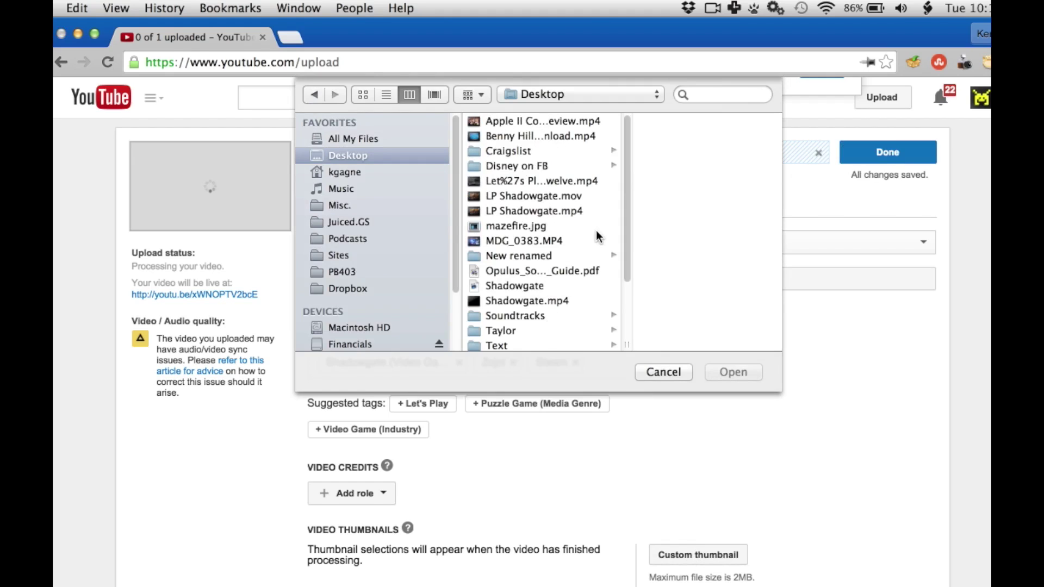
pyautogui.scroll(-3, 597, 237)
pyautogui.click(661, 371)
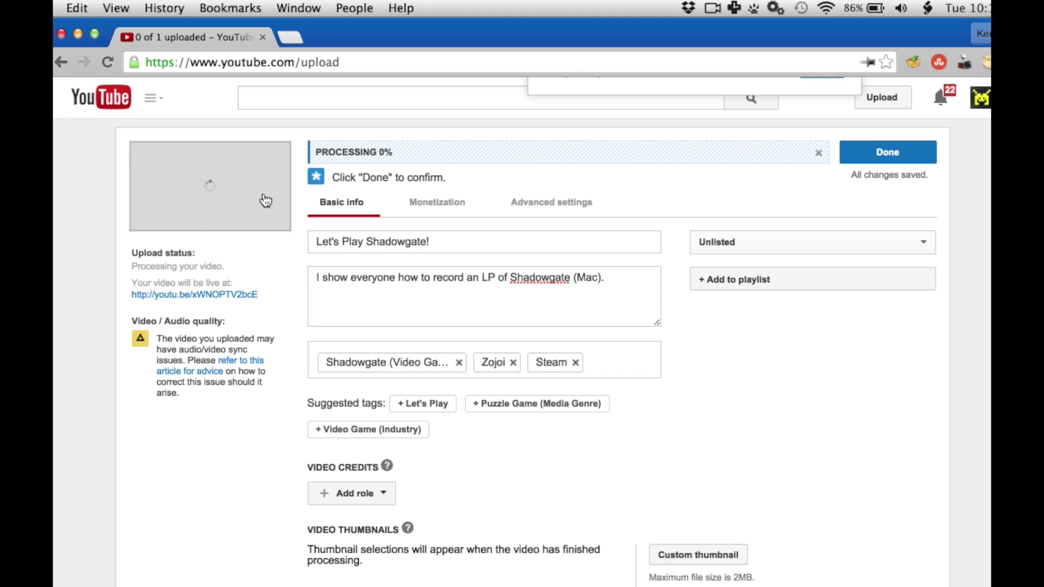
pyautogui.click(233, 9)
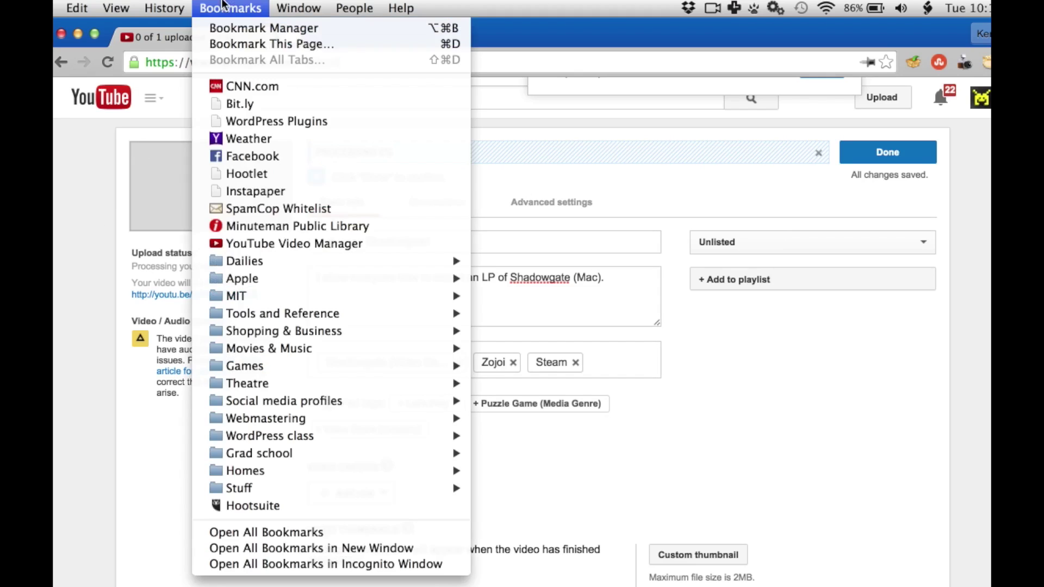
pyautogui.keyDown('super'); pyautogui.click(253, 242); pyautogui.keyUp('super')
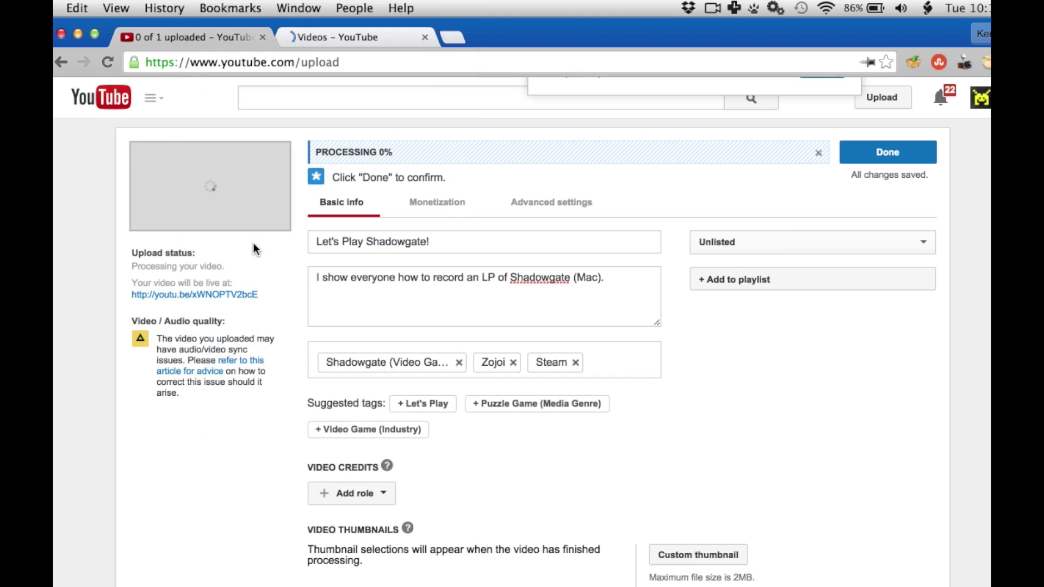
# - View the Video Manager tab showing Let's Play Shadowgate! processing, then close it
pyautogui.hotkey('ctrl', 'Tab')
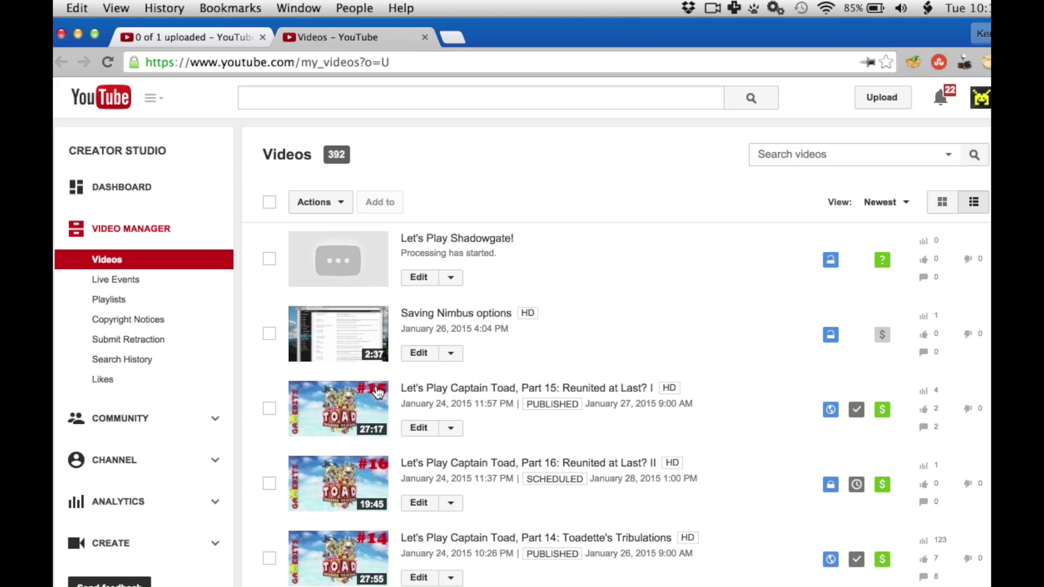
pyautogui.click(424, 37)
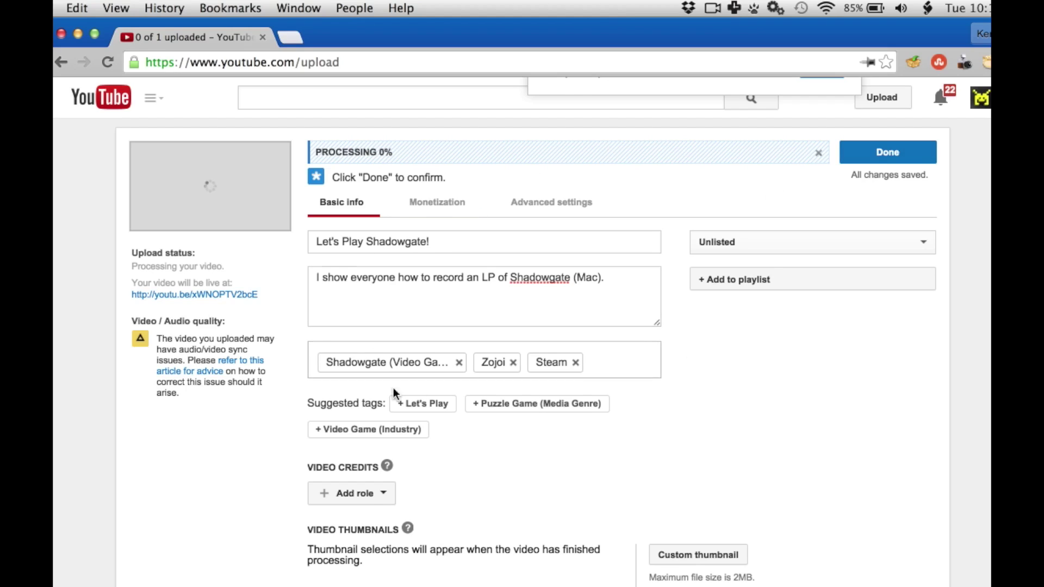
# - Save the upload's details with Done to reach the upload-complete summary
pyautogui.click(888, 157)
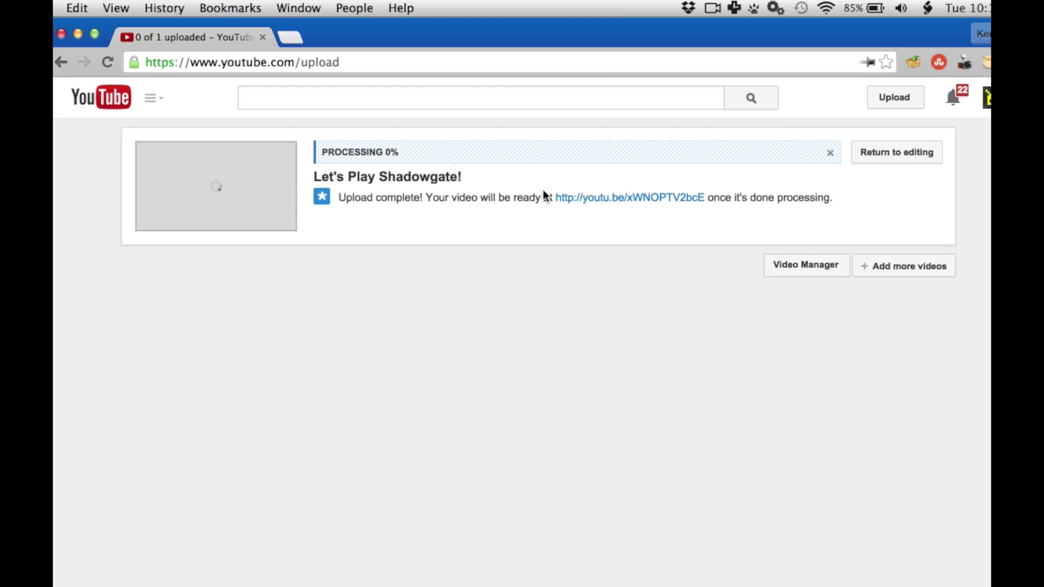